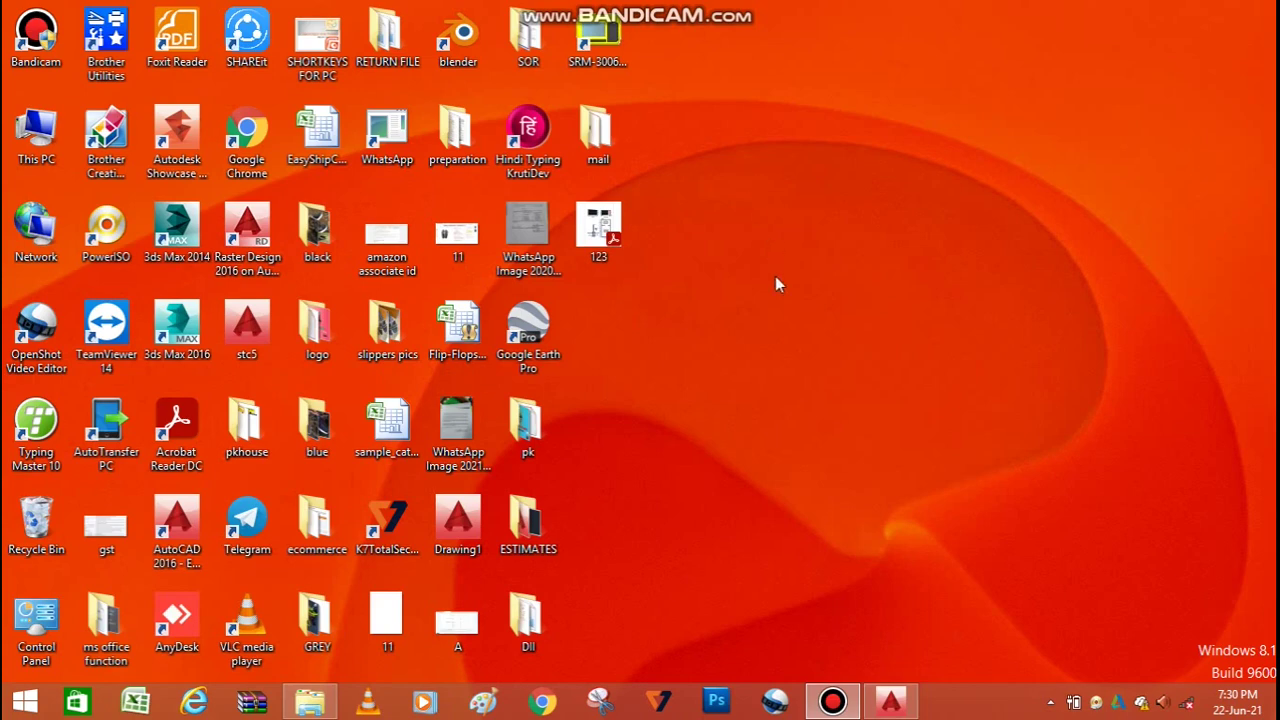
- Refresh the Windows desktop repeatedly from its right-click menu
right_click(741, 157)
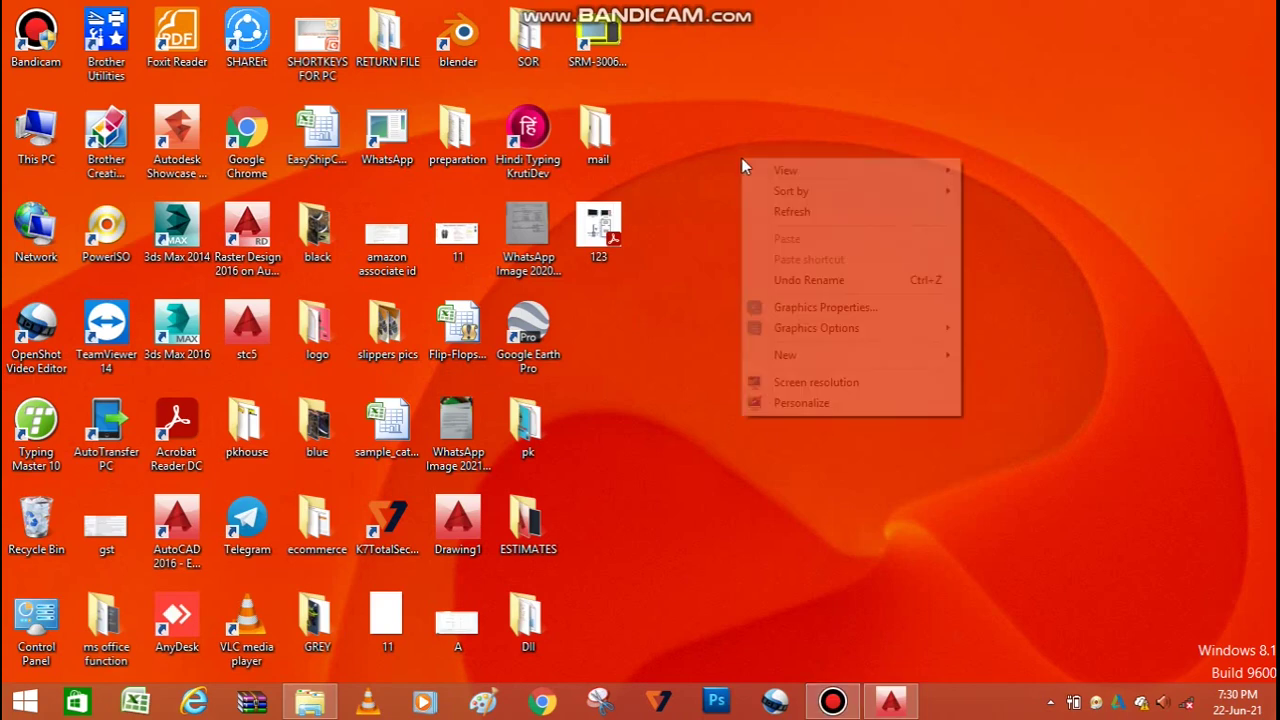
click(766, 212)
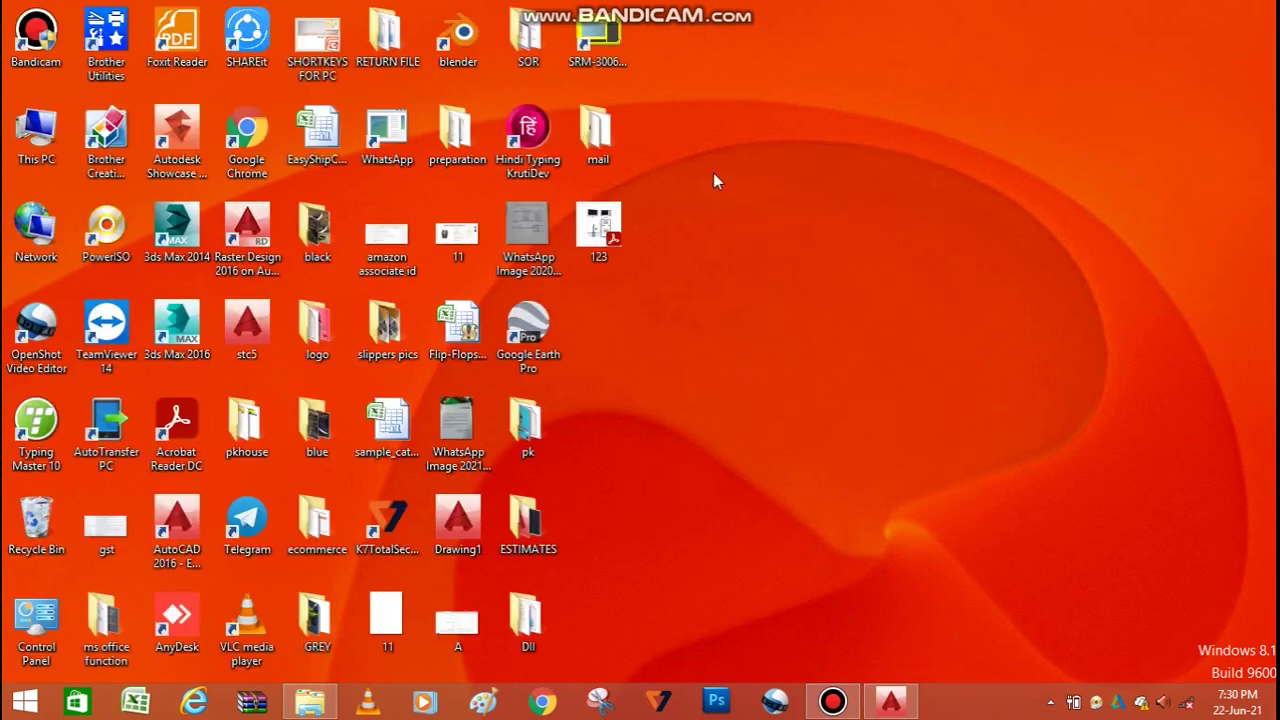
right_click(713, 173)
click(745, 222)
right_click(698, 166)
click(706, 210)
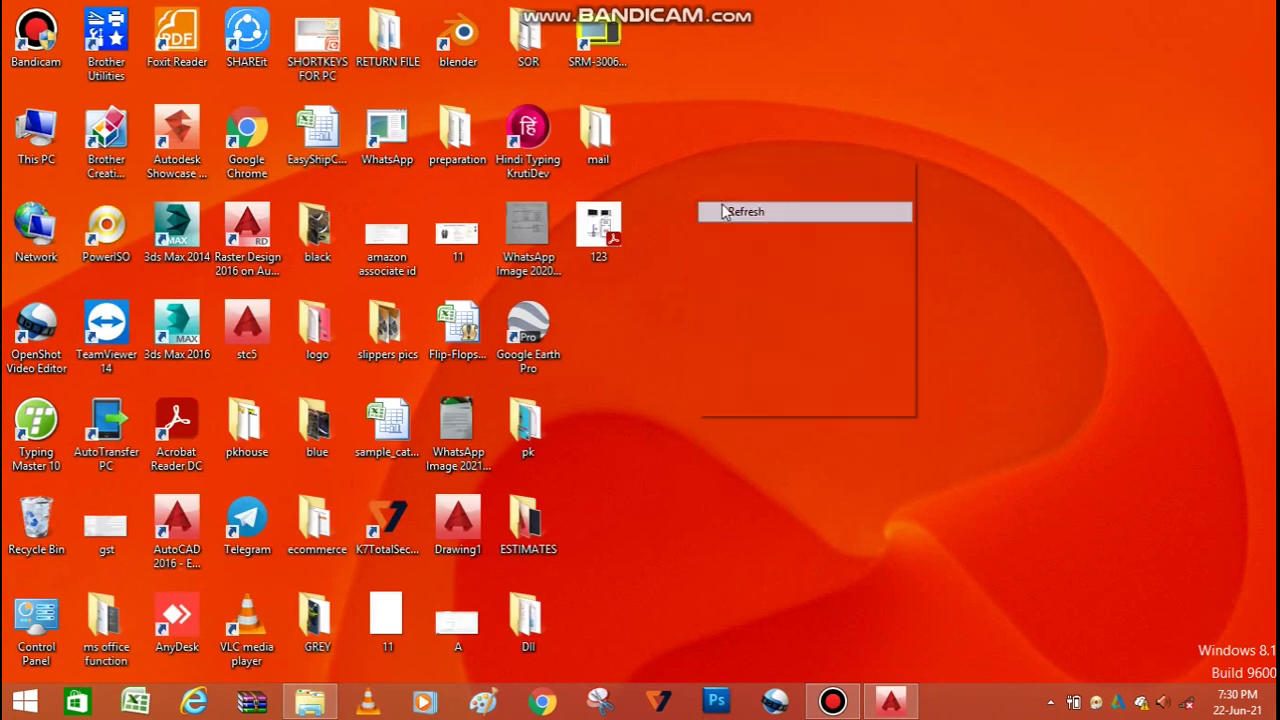
right_click(703, 172)
click(728, 214)
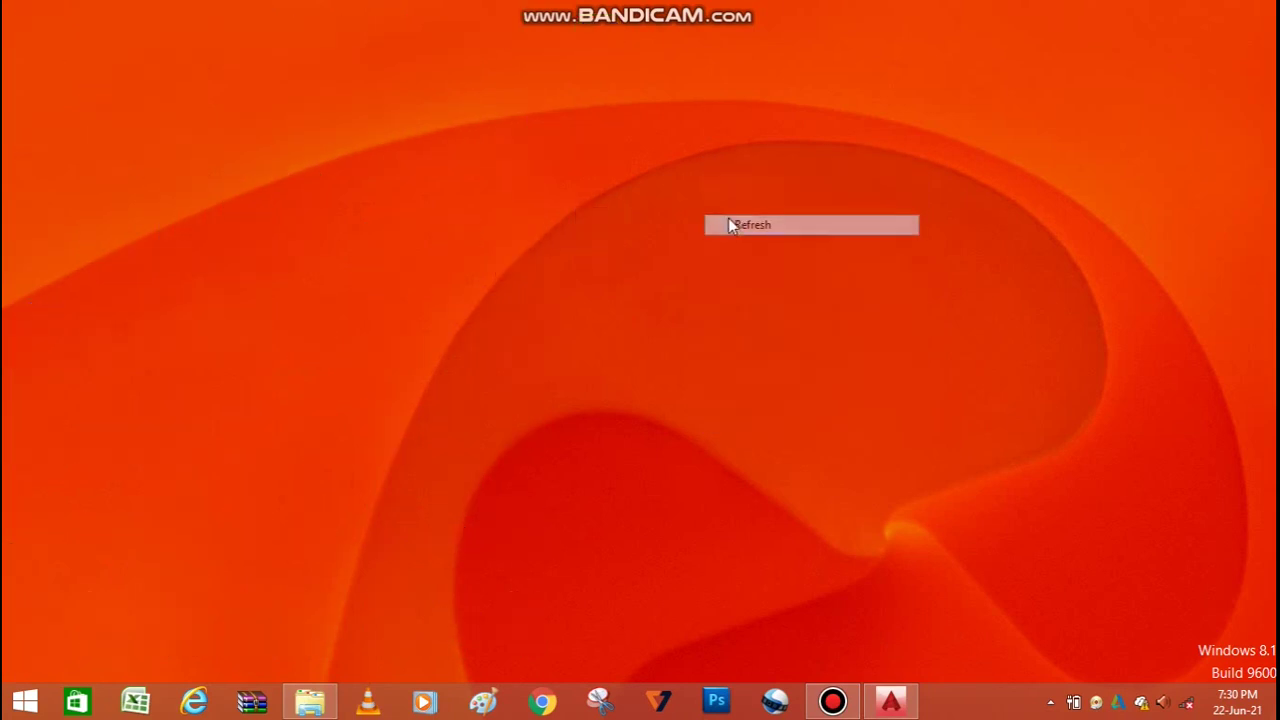
right_click(698, 163)
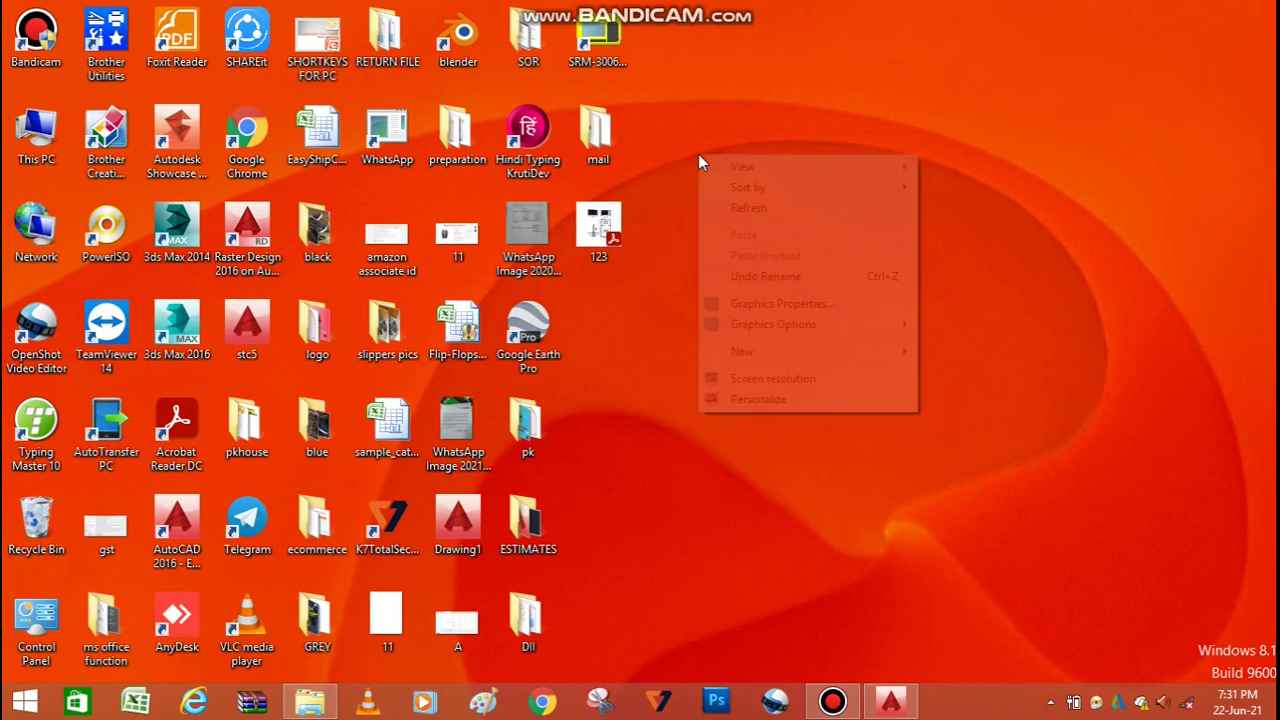
click(716, 212)
right_click(688, 166)
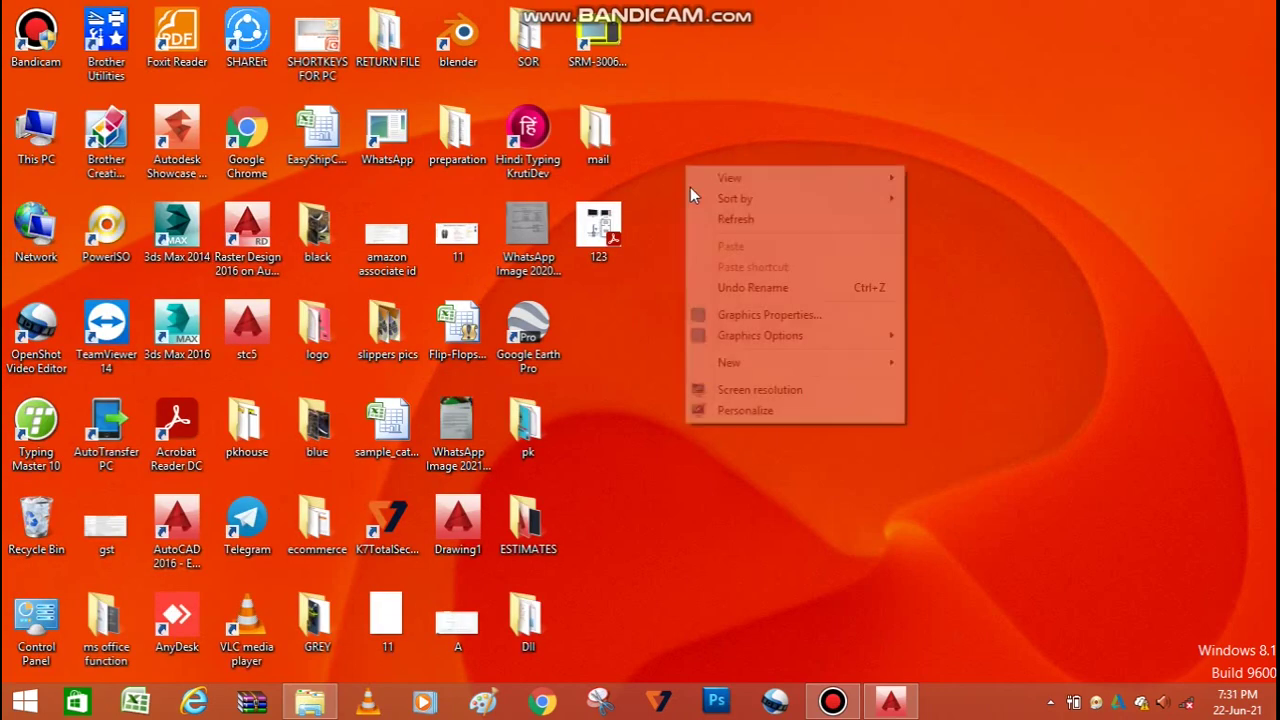
click(704, 214)
right_click(700, 170)
click(726, 222)
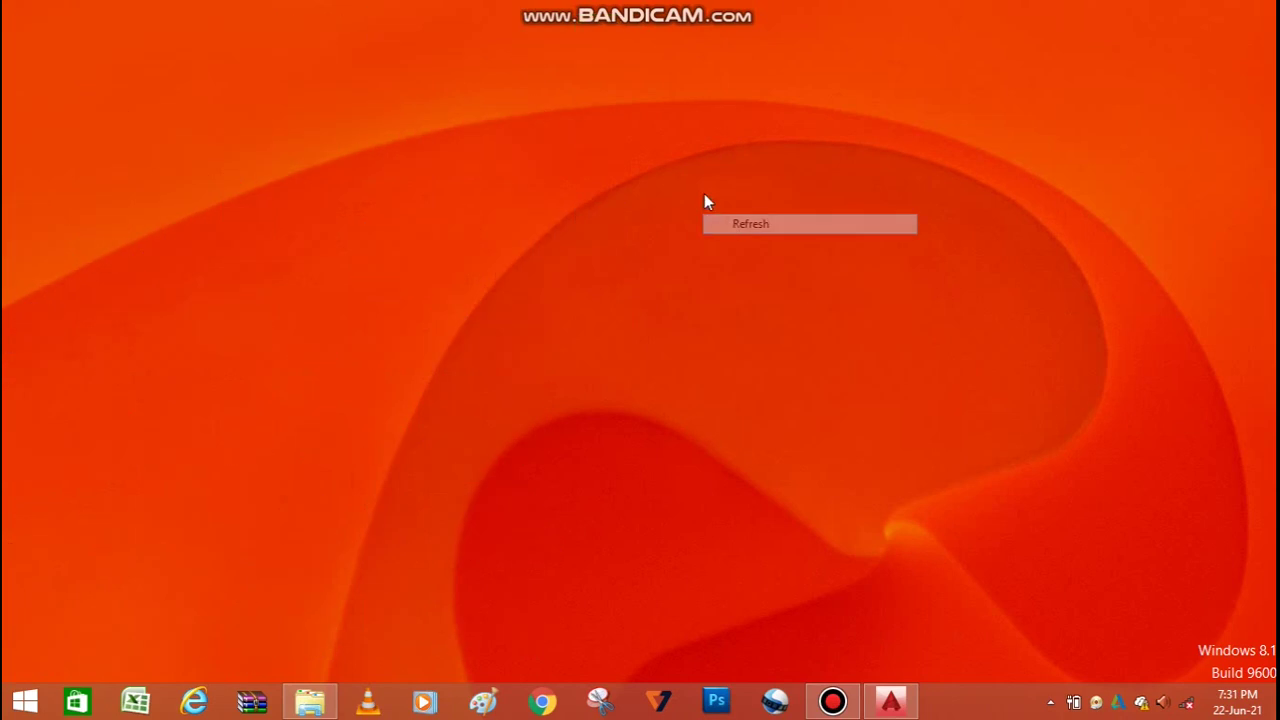
right_click(702, 192)
click(724, 246)
right_click(704, 198)
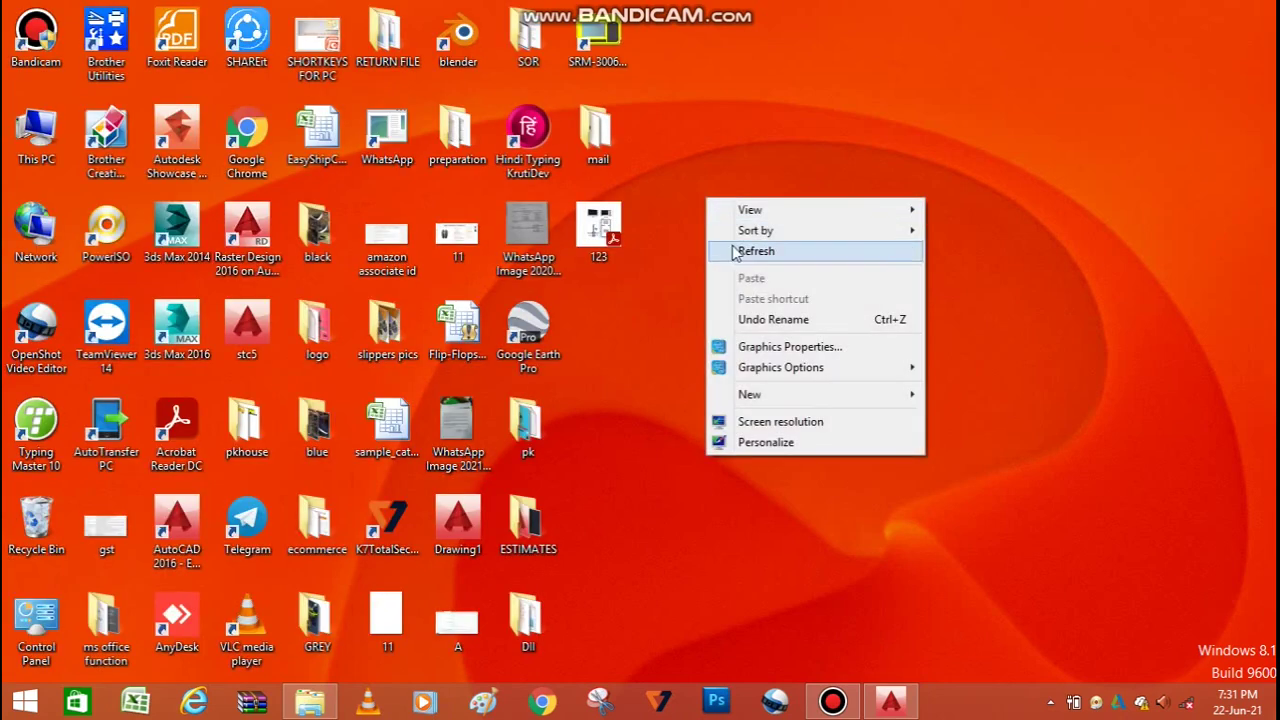
click(724, 248)
right_click(697, 213)
click(724, 264)
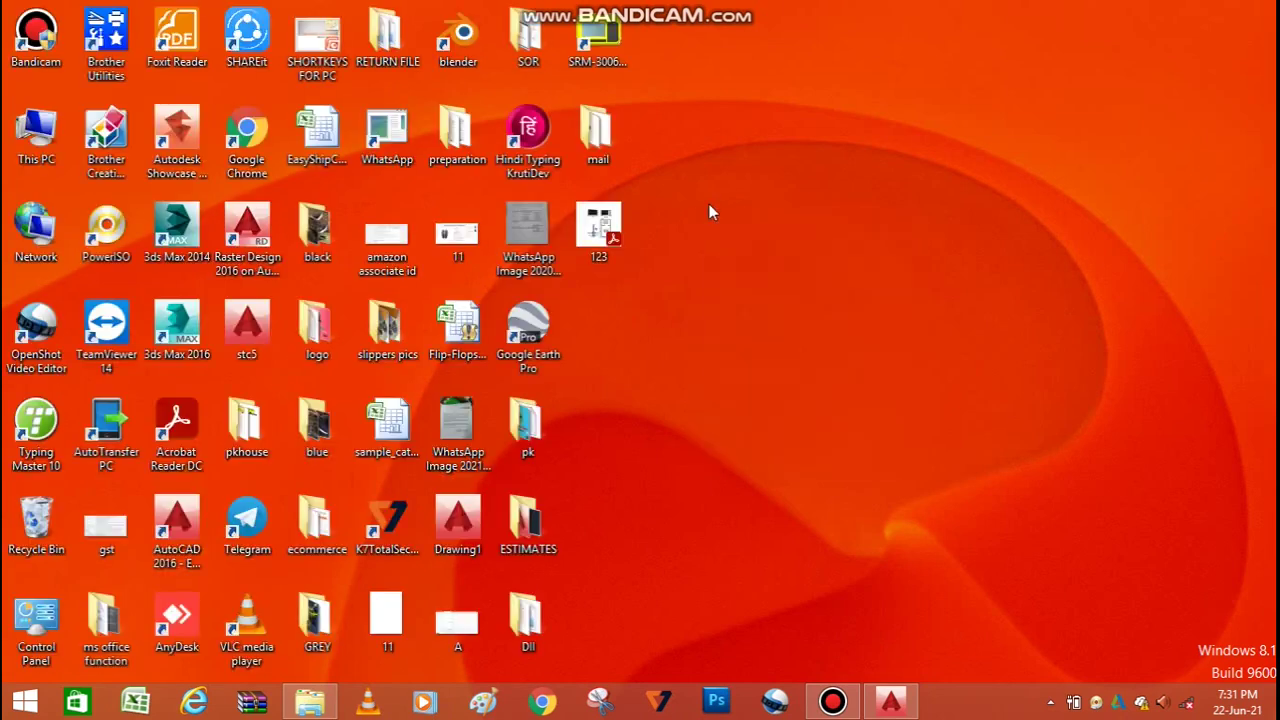
right_click(708, 203)
click(735, 258)
right_click(705, 212)
click(725, 263)
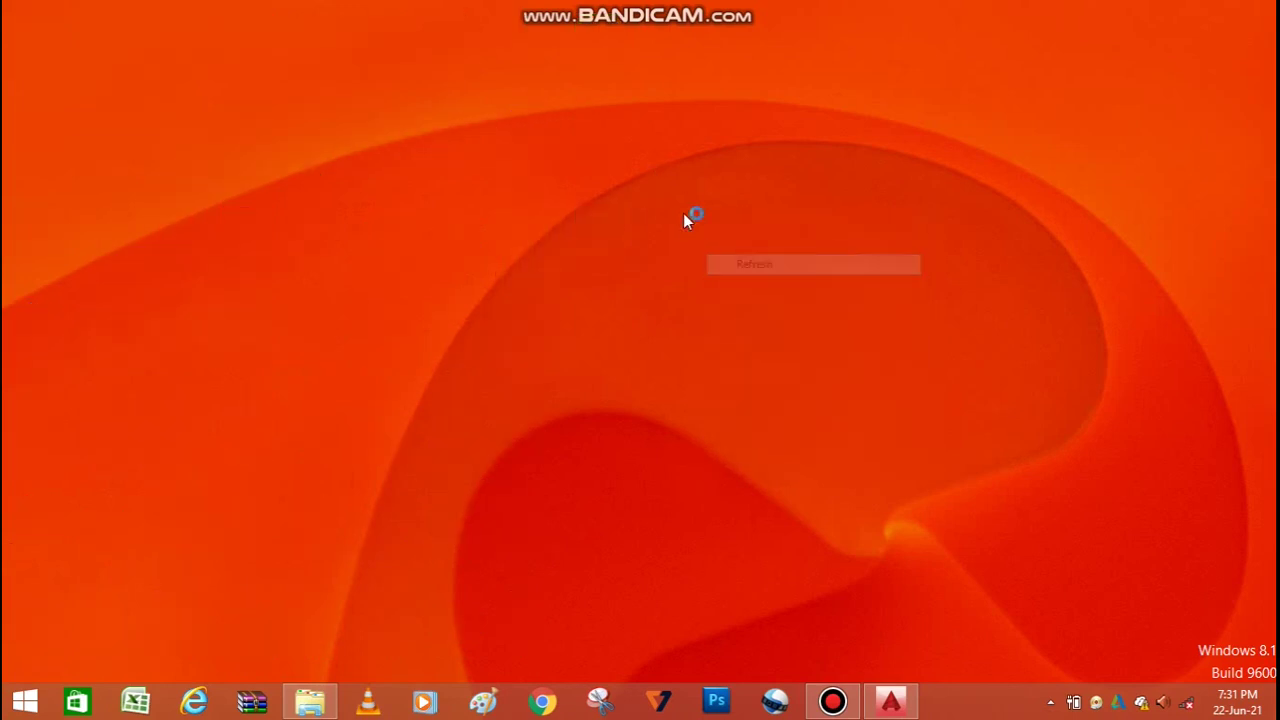
right_click(684, 213)
click(698, 266)
right_click(685, 217)
click(700, 267)
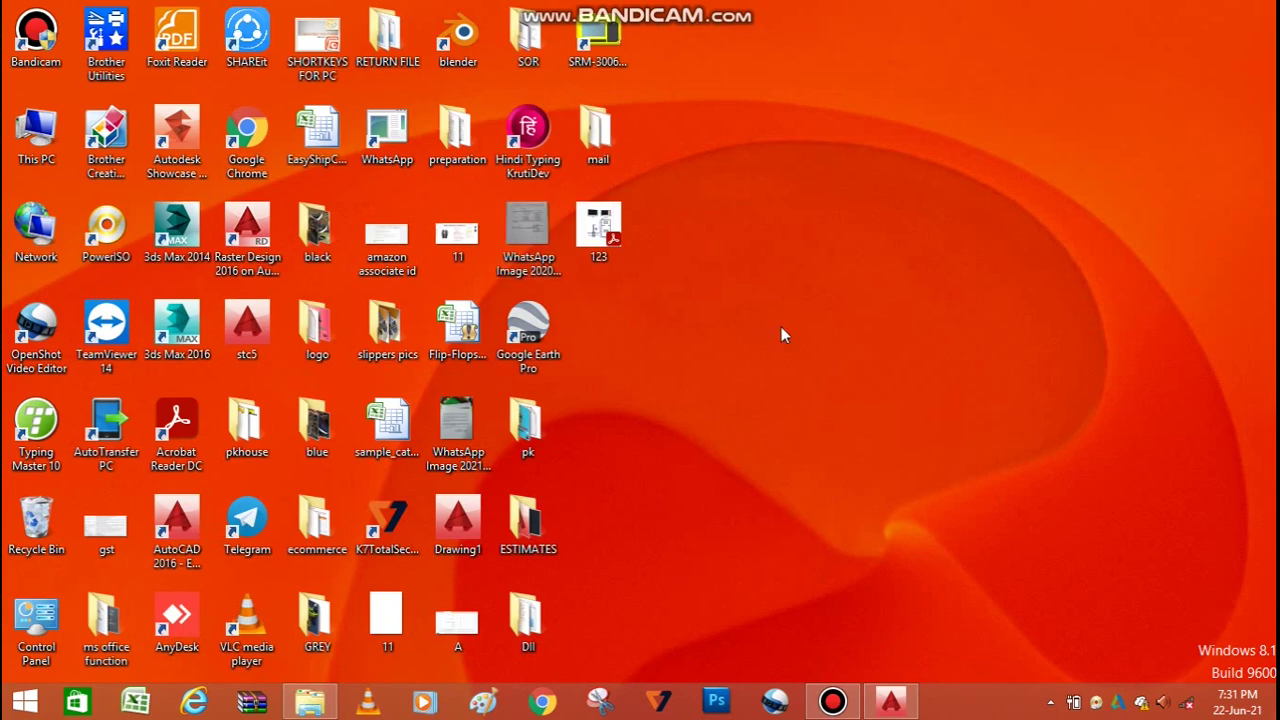
- Bring the cow-shed plan drawing to the front, zoom around it, and focus the command line
click(890, 700)
scroll(555, 420, down, 2)
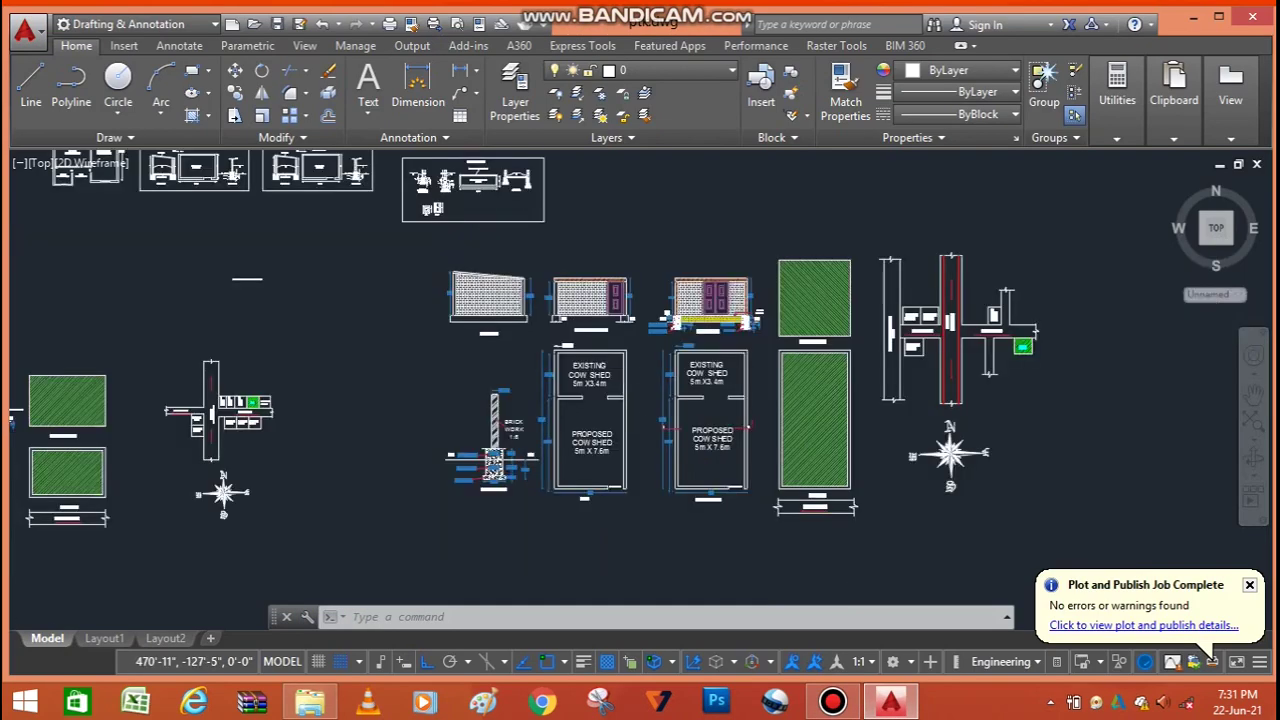
scroll(646, 371, up, 7)
scroll(646, 371, down, 4)
scroll(590, 362, down, 2)
scroll(590, 362, up, 8)
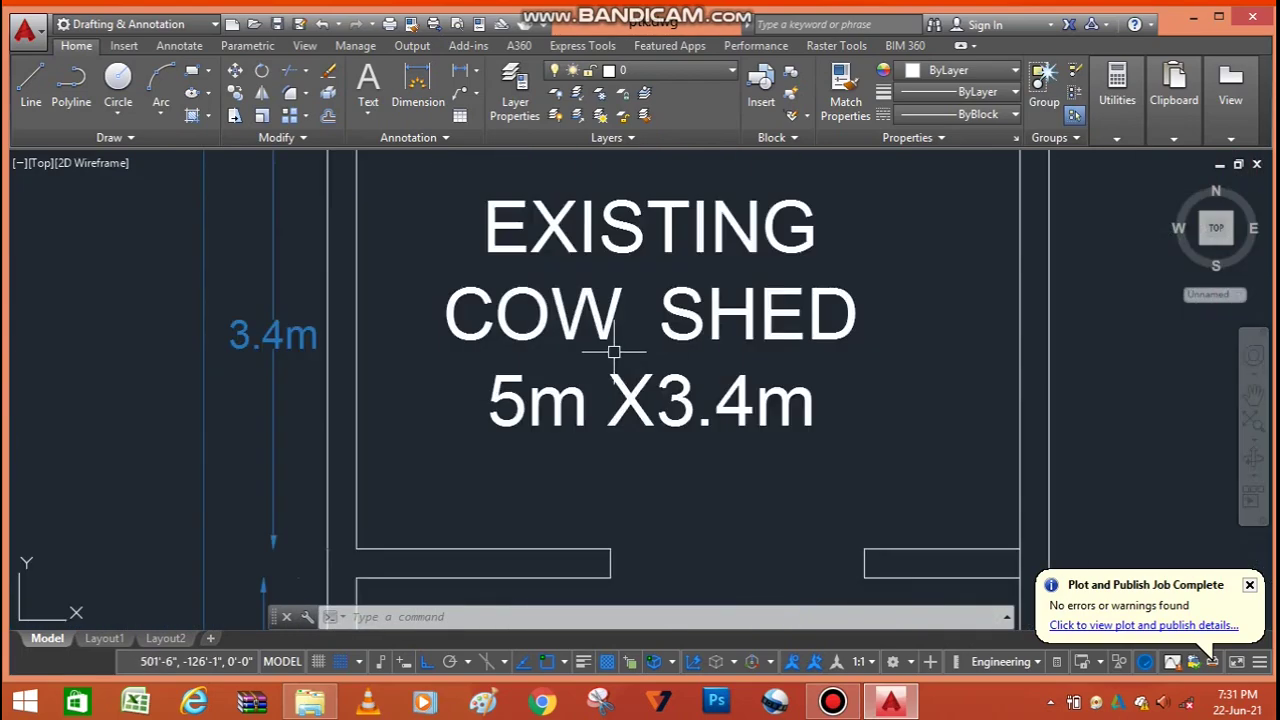
scroll(609, 349, down, 5)
scroll(443, 323, up, 2)
scroll(466, 341, down, 4)
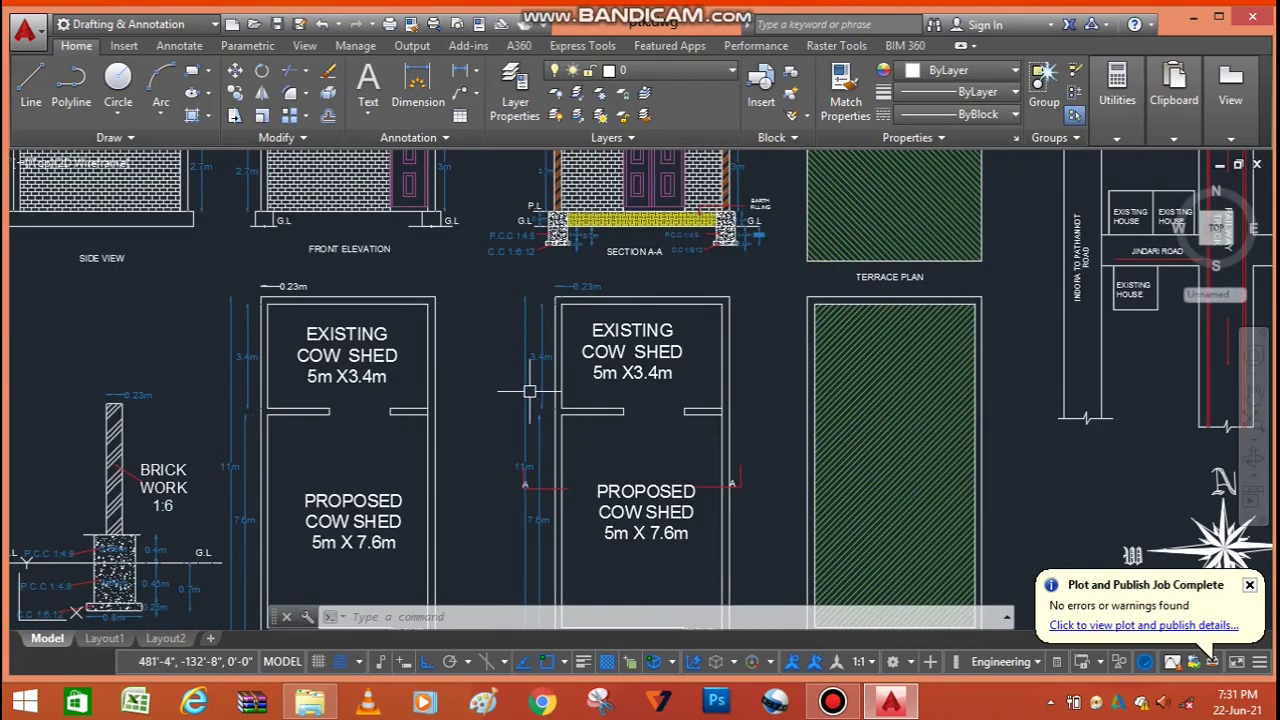
click(491, 617)
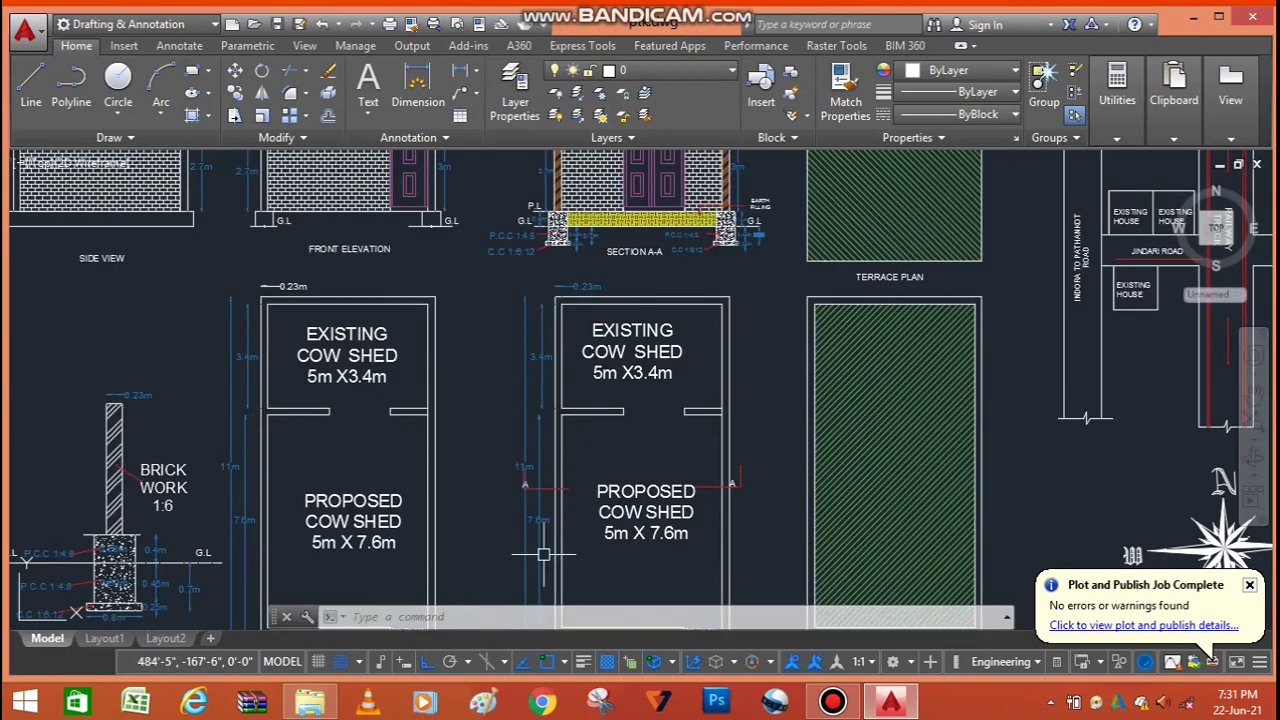
- Enter D at the command line and browse the suggestions to DIMSTYLE
text(D)
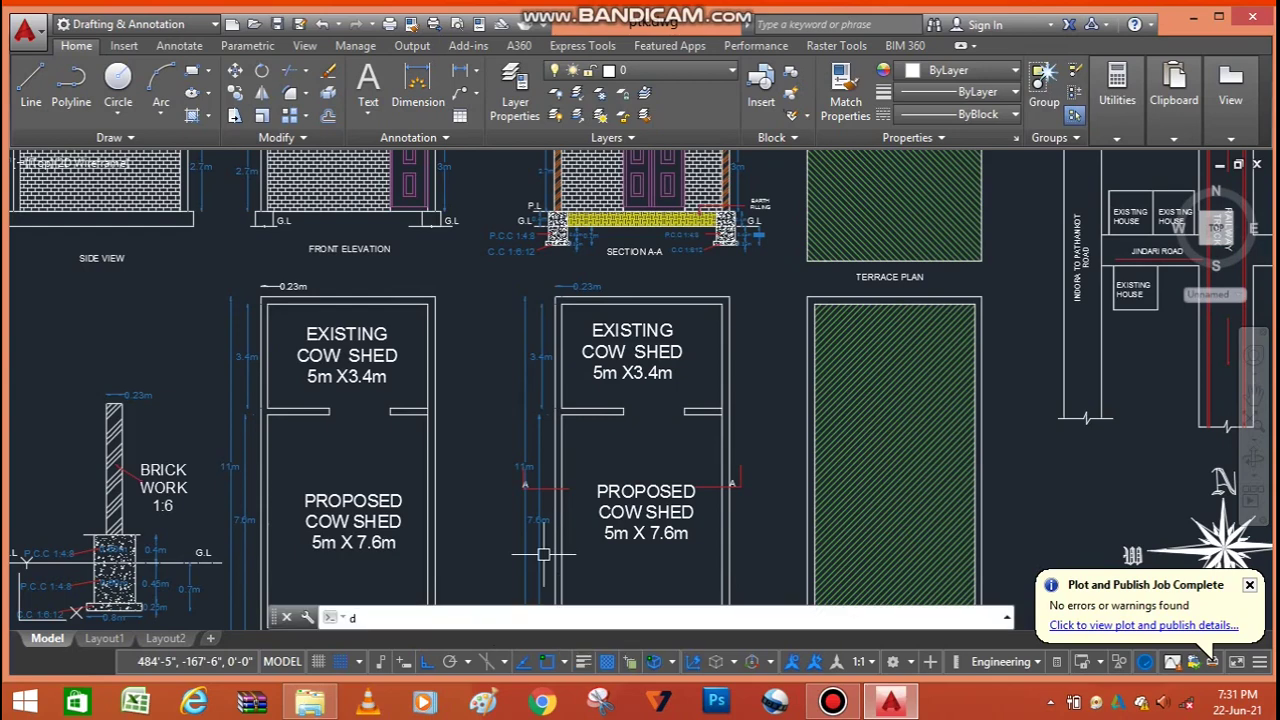
scroll(451, 558, down, 1)
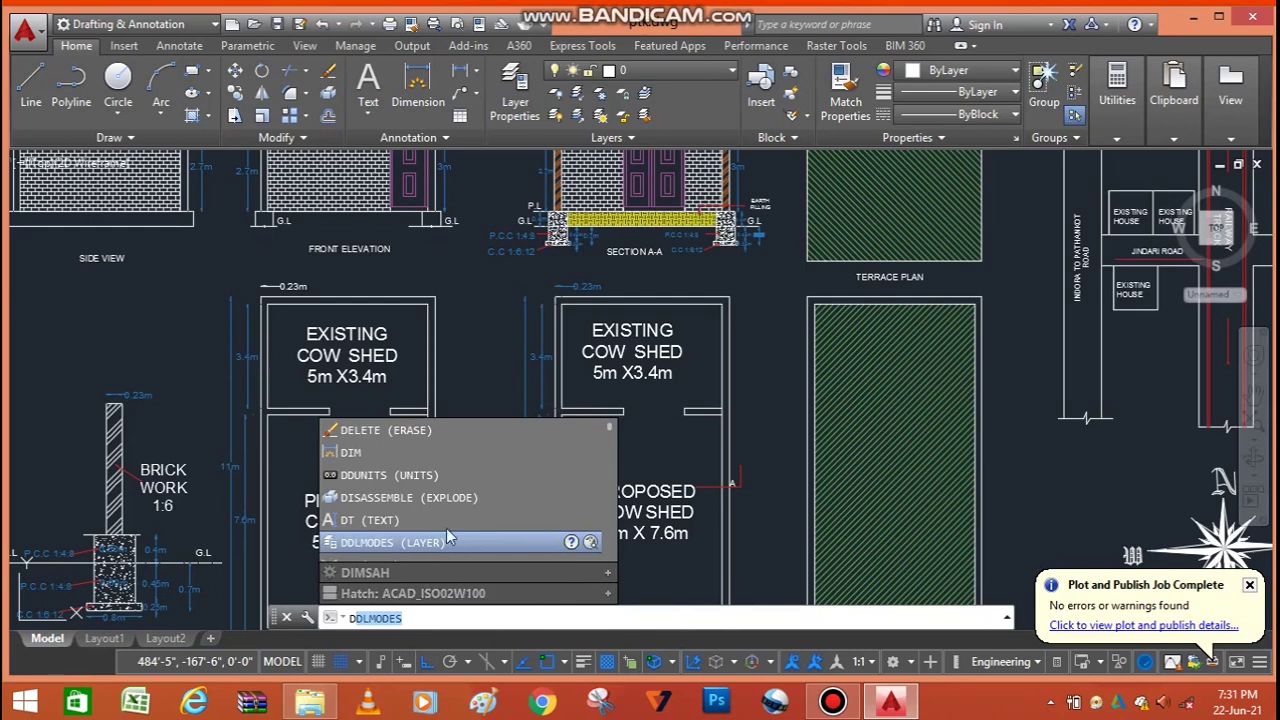
scroll(424, 437, up, 1)
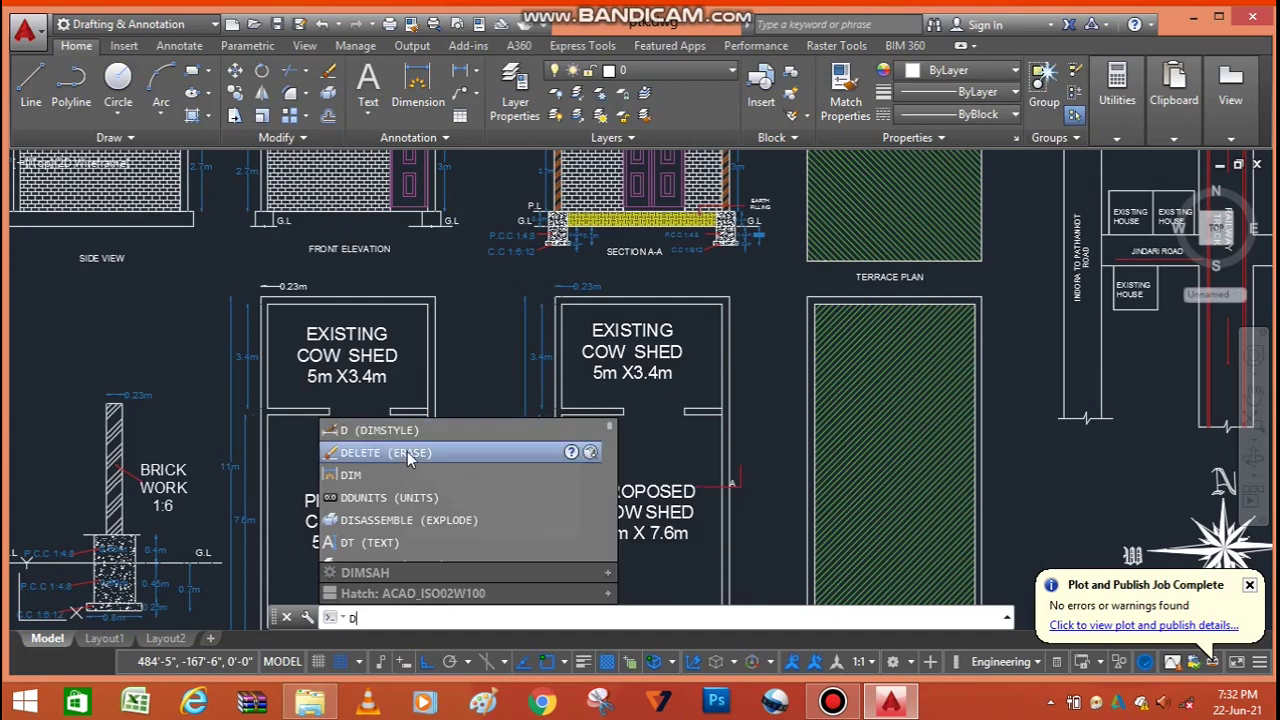
scroll(417, 520, down, 1)
scroll(408, 453, up, 1)
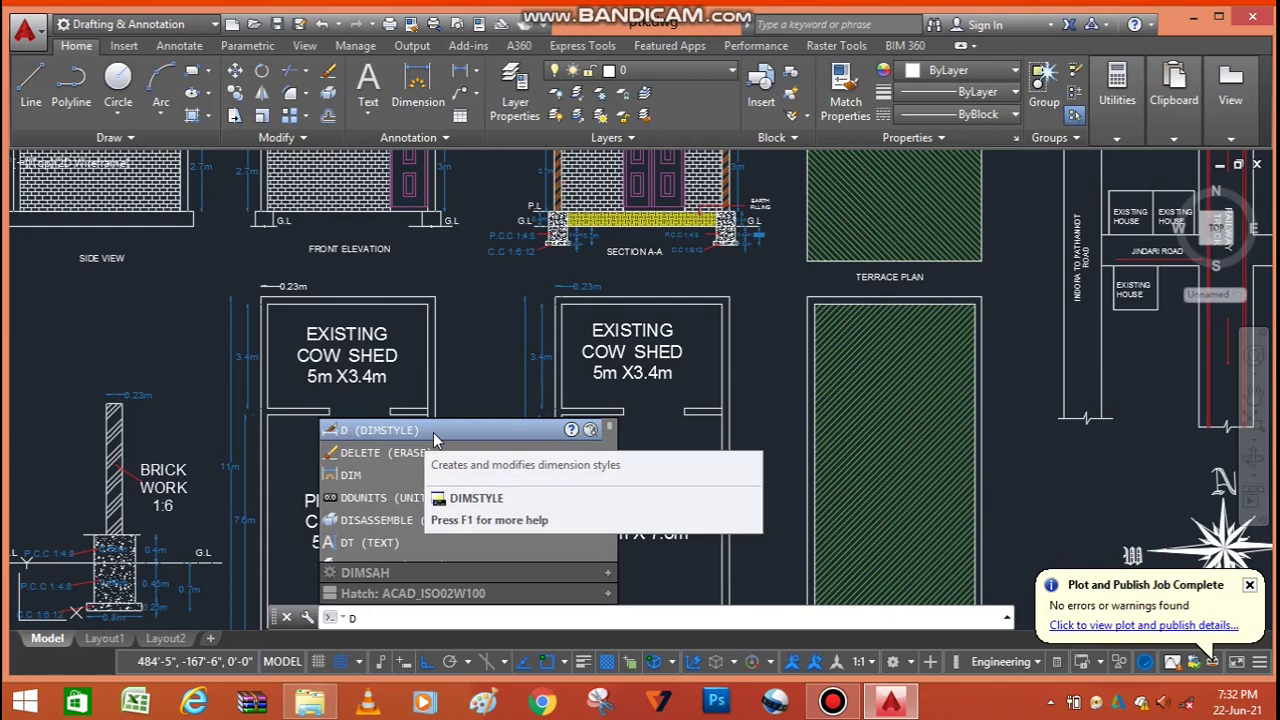
- Run DIMSTYLE, preview the Annotative style, then select the Standard style
click(433, 432)
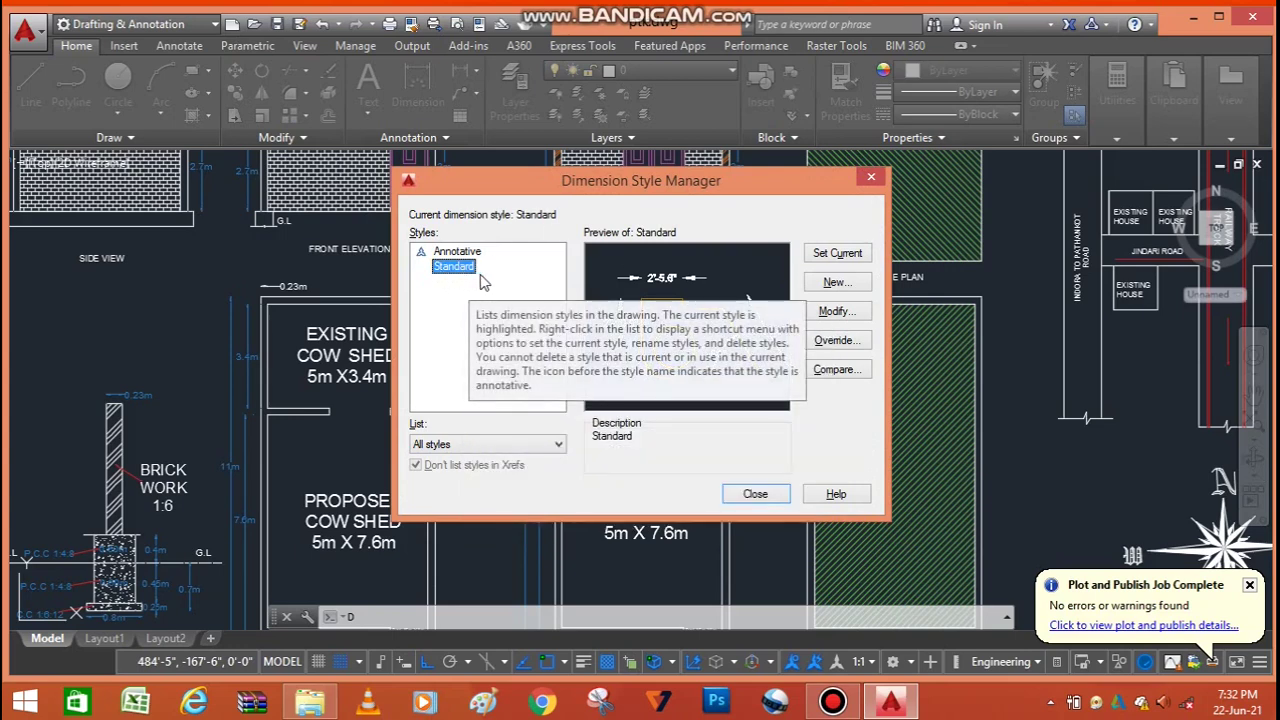
click(460, 252)
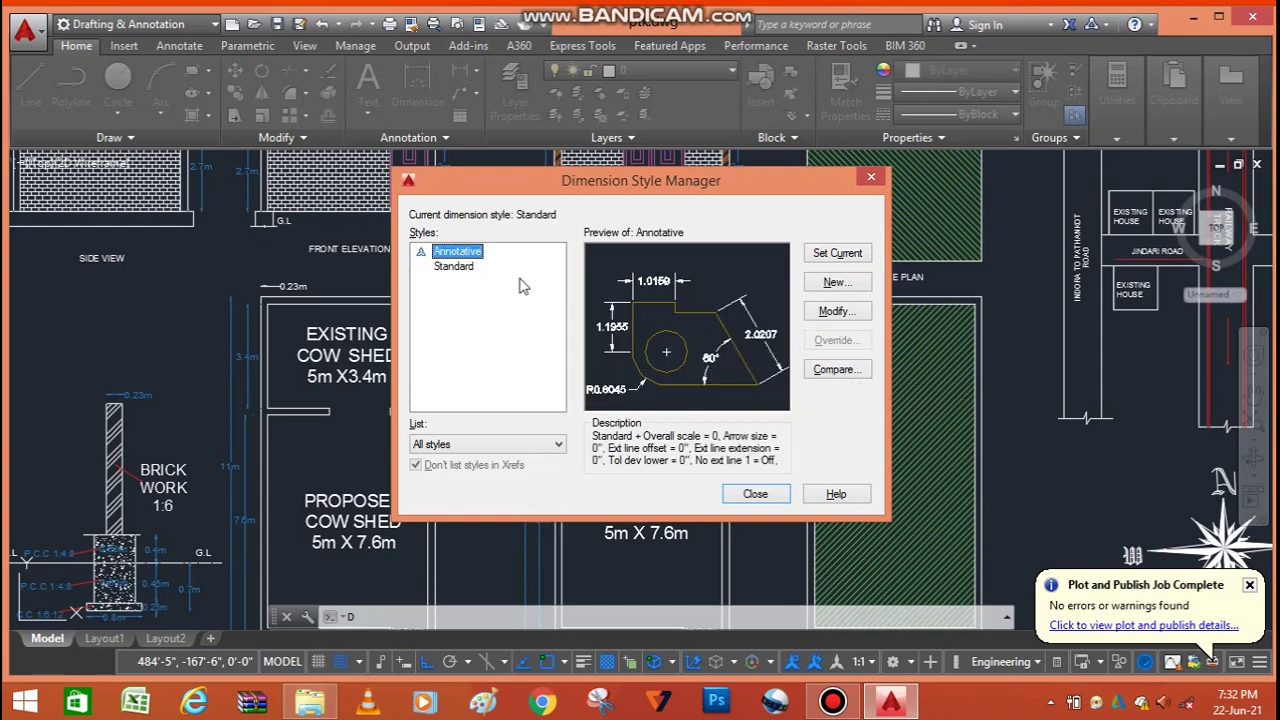
click(463, 267)
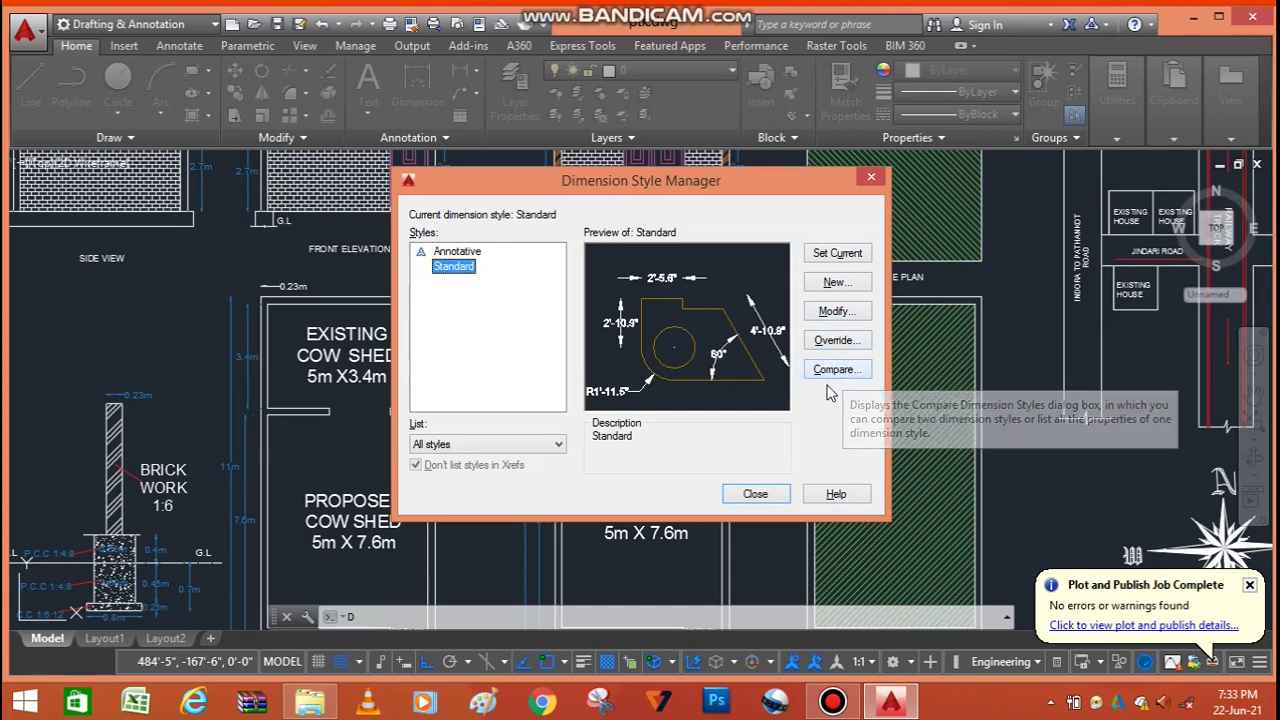
- Modify the Standard dimension style and show its Lines settings
click(836, 313)
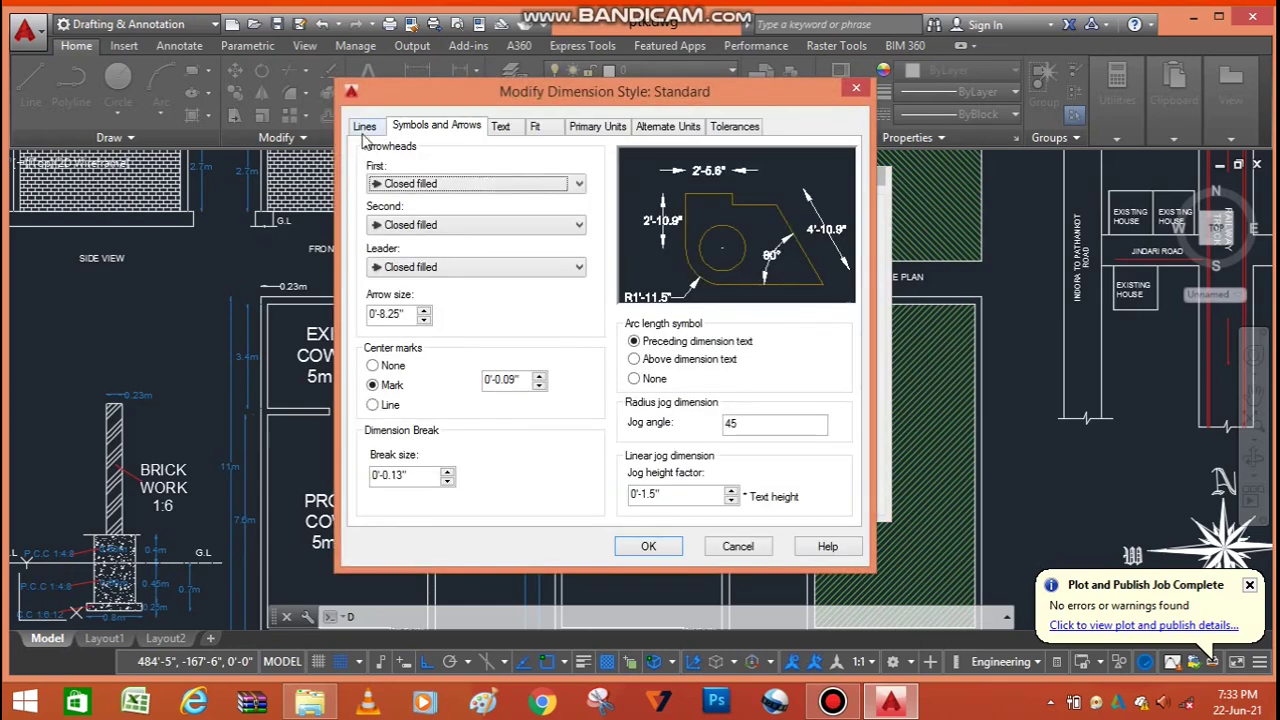
click(364, 127)
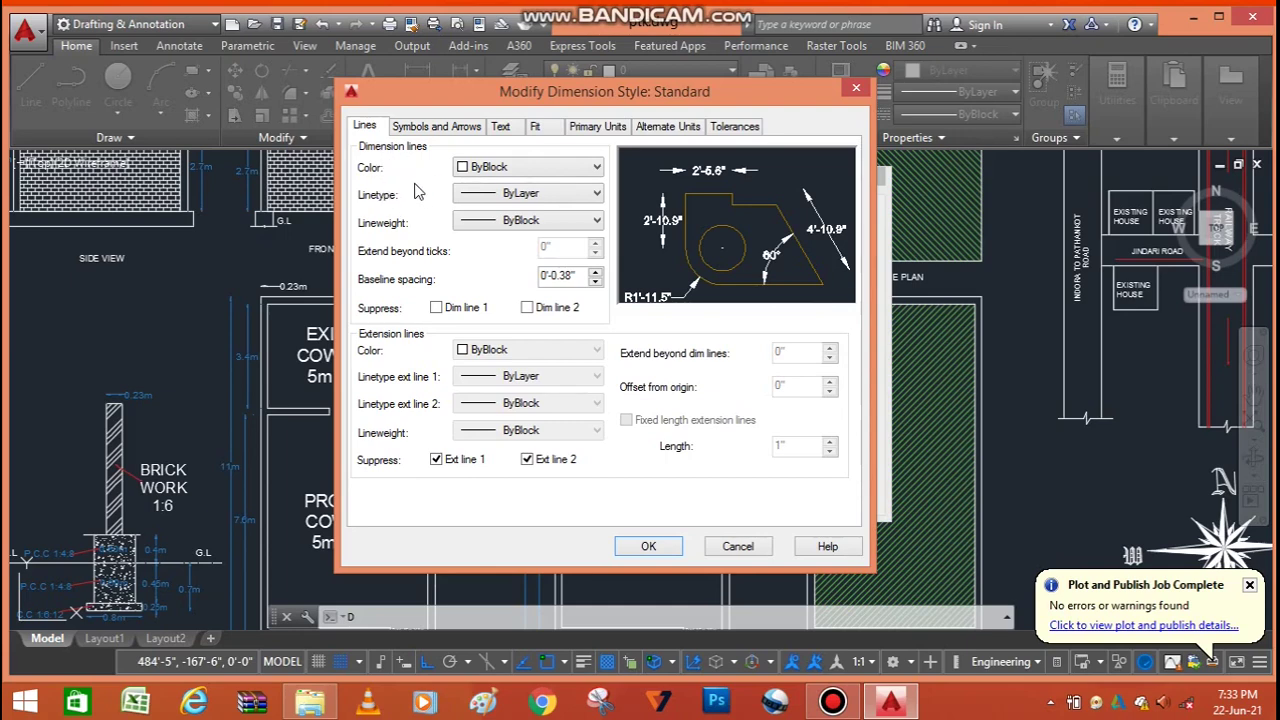
- Try Red and Yellow for the dimension line colour, settling on ByLayer
click(533, 170)
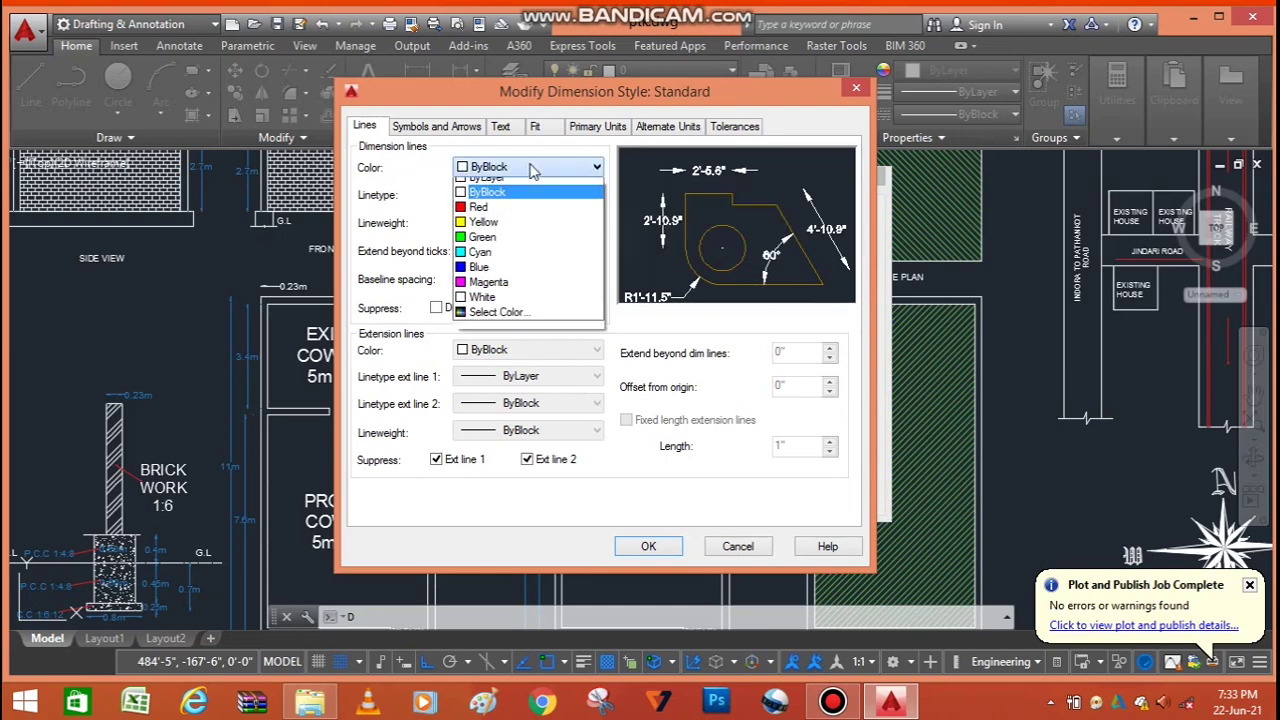
click(432, 182)
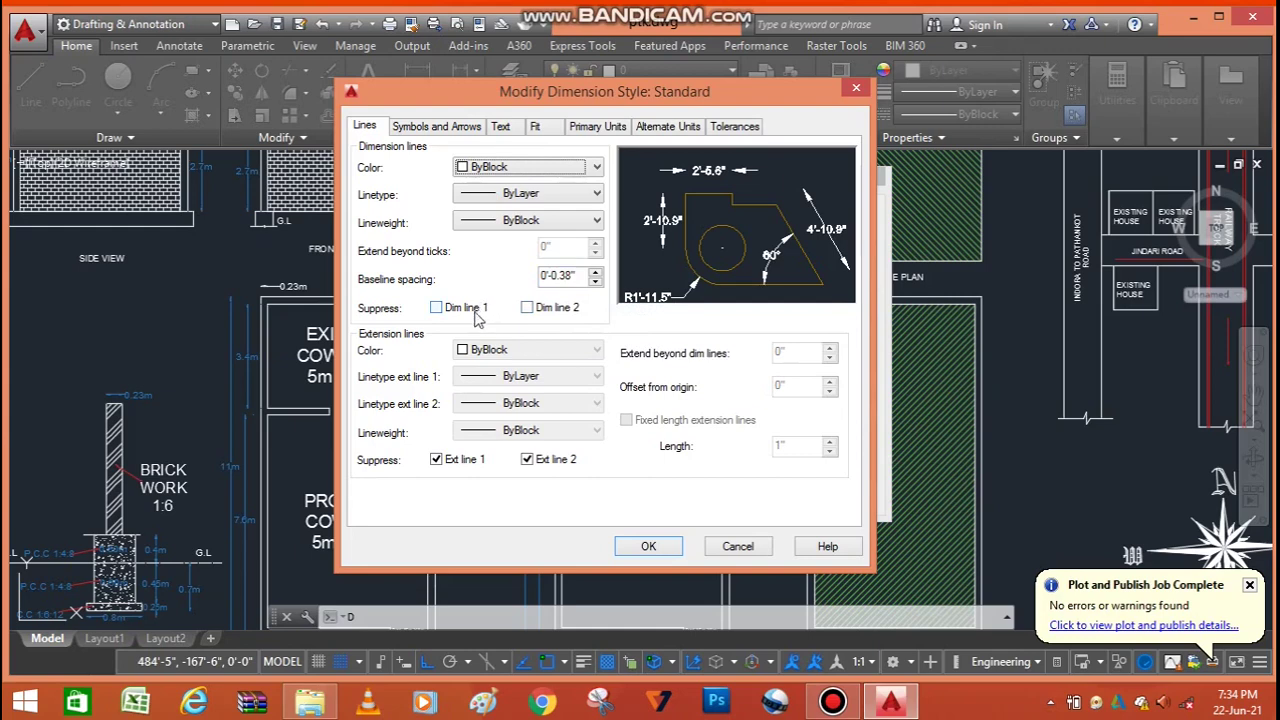
key(Down)
key(Down)
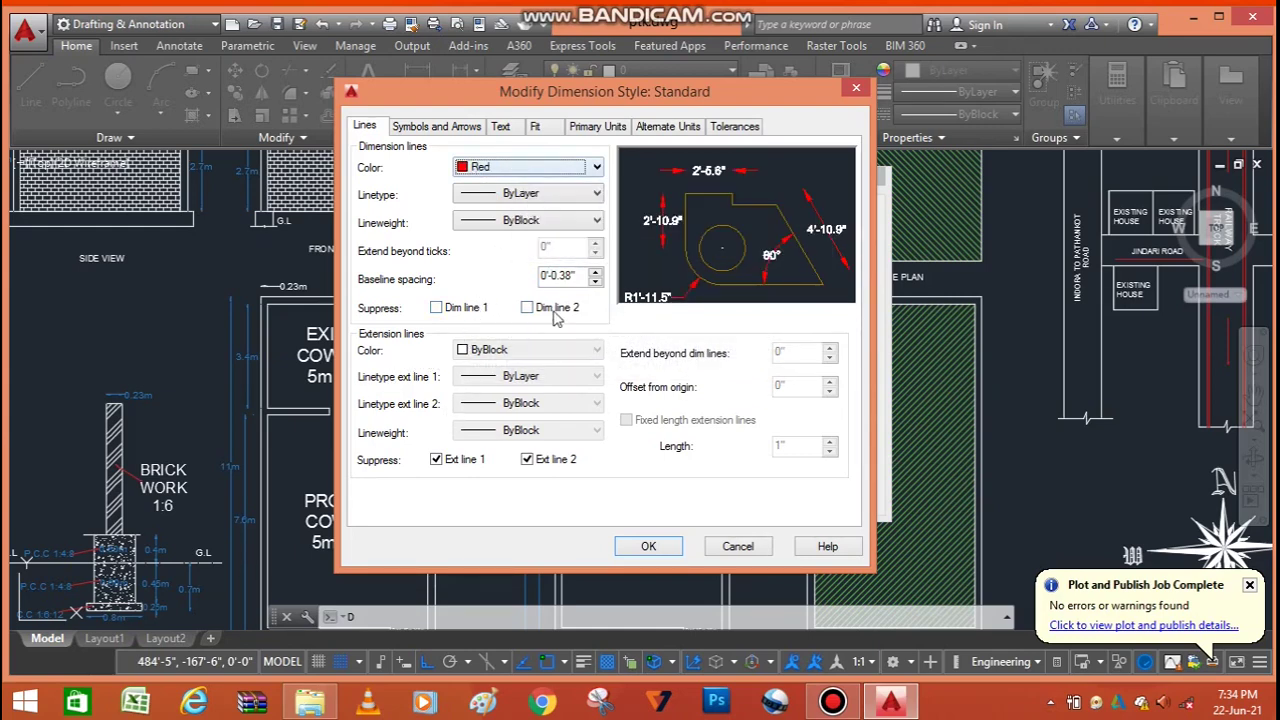
click(510, 168)
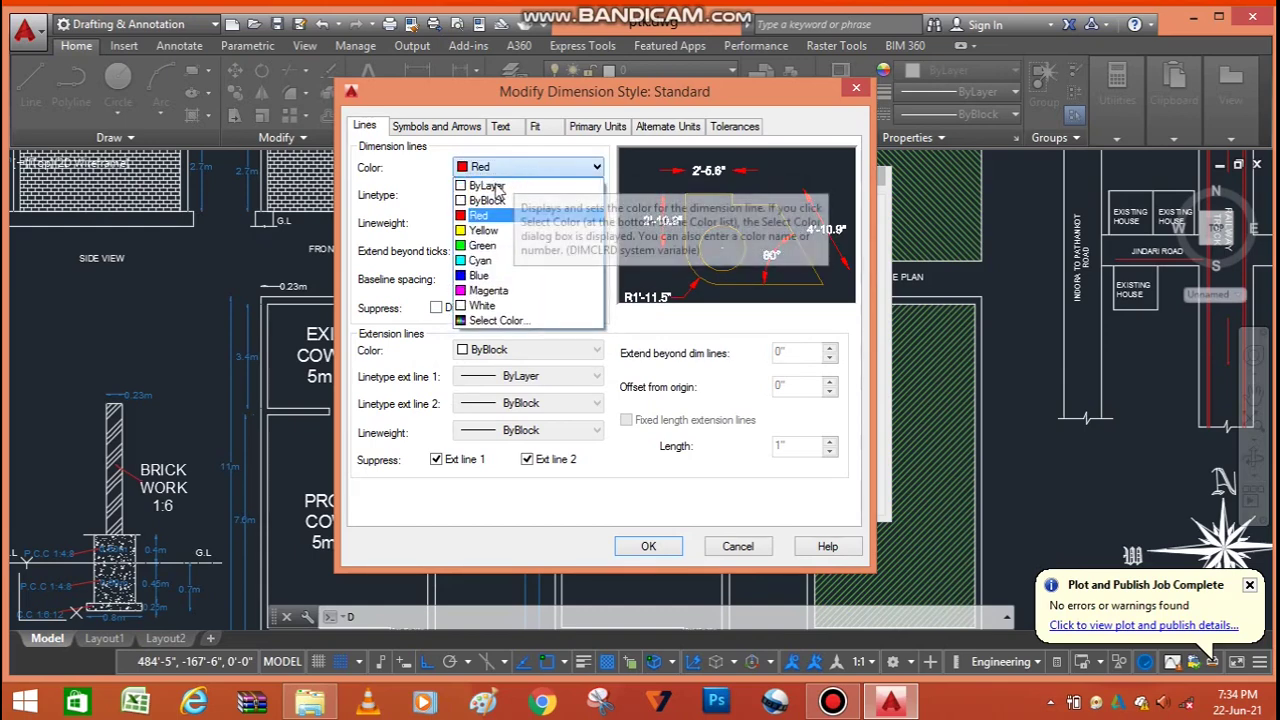
click(484, 230)
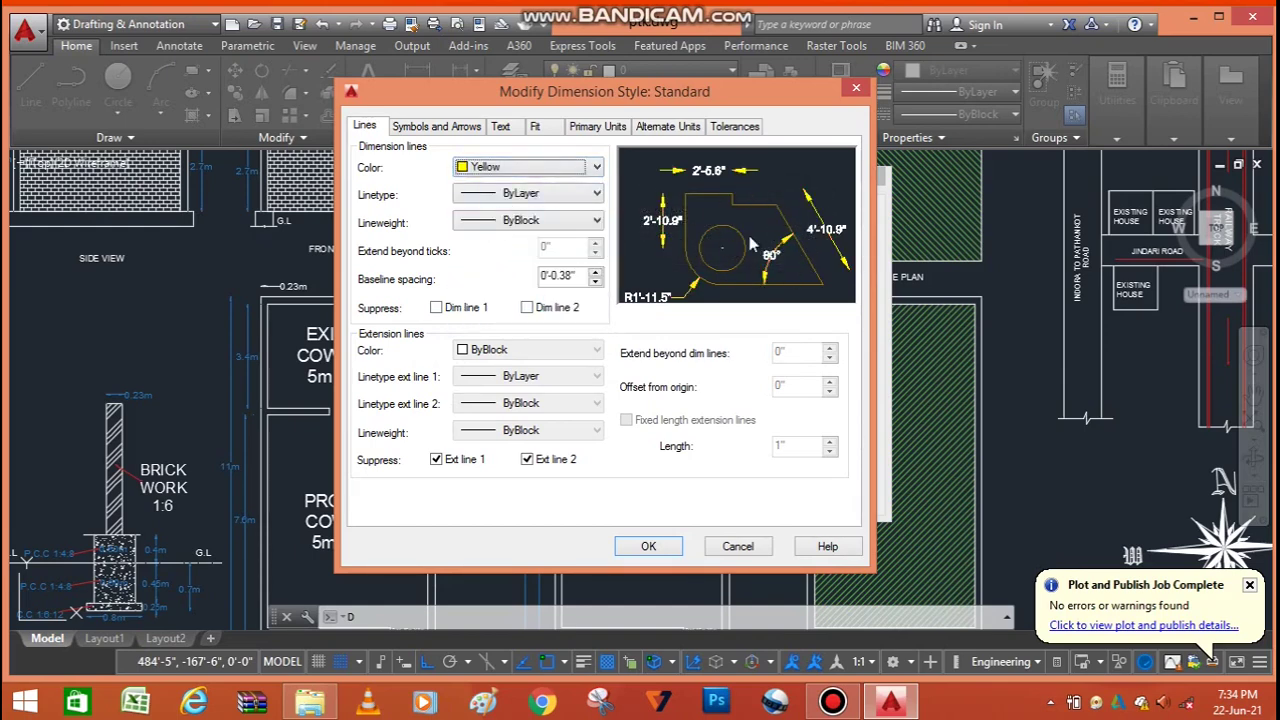
click(550, 168)
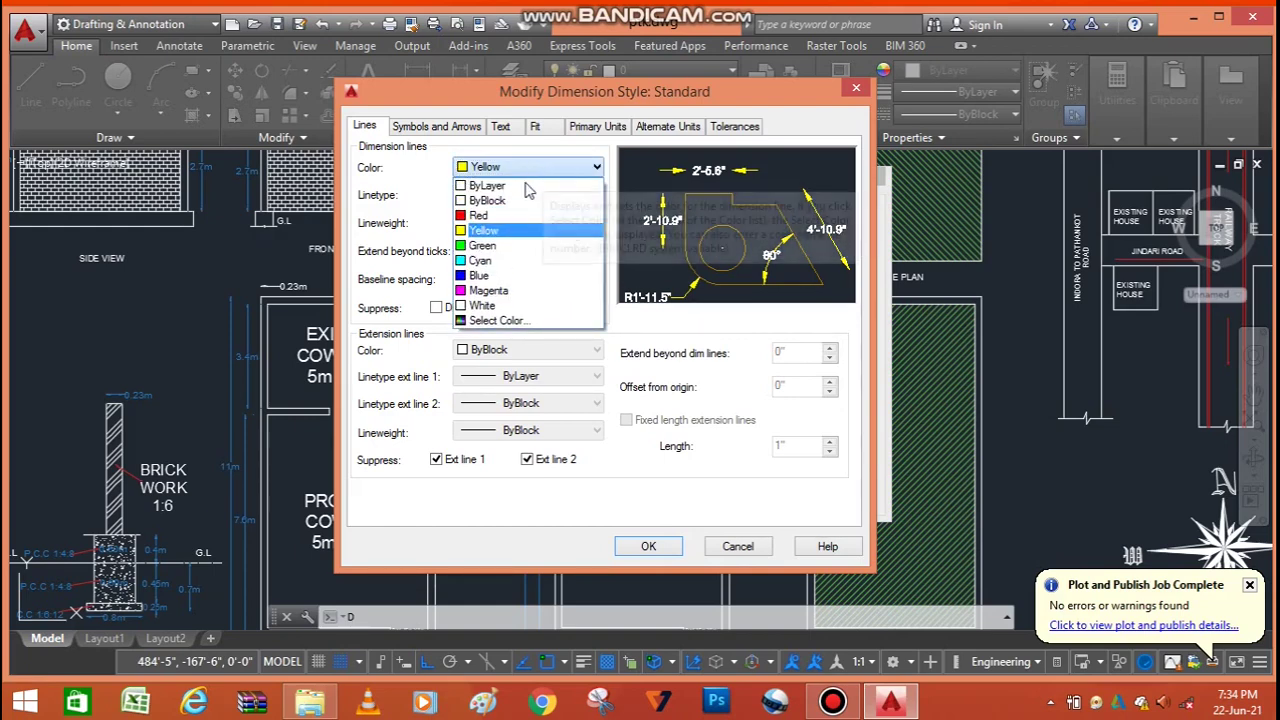
click(519, 188)
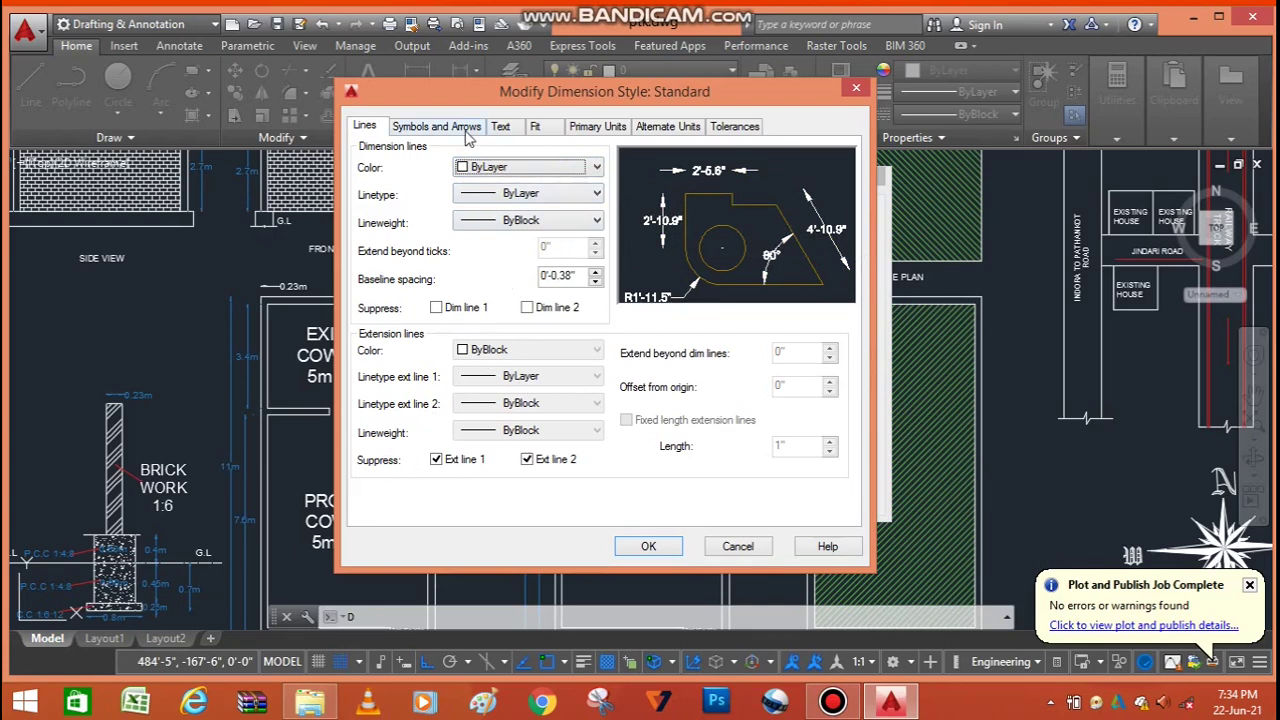
- On Symbols and Arrows, try Closed blank arrowheads, then restore Closed filled
click(450, 128)
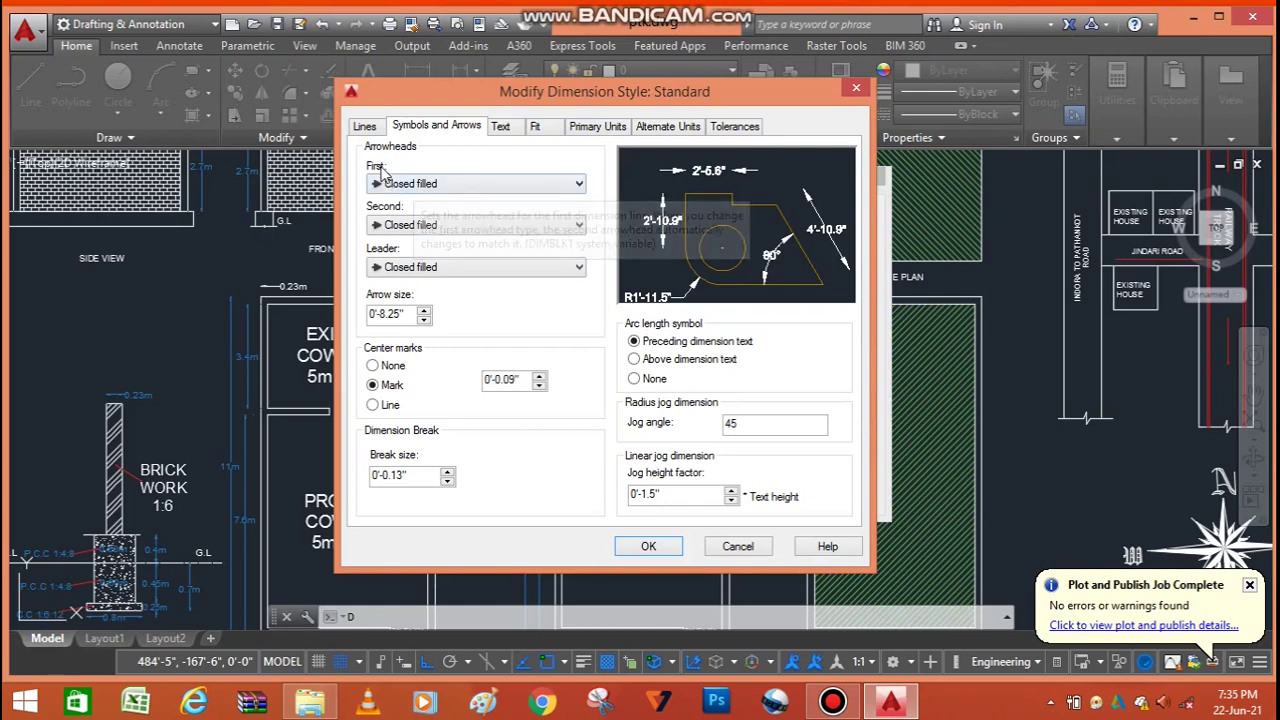
click(435, 185)
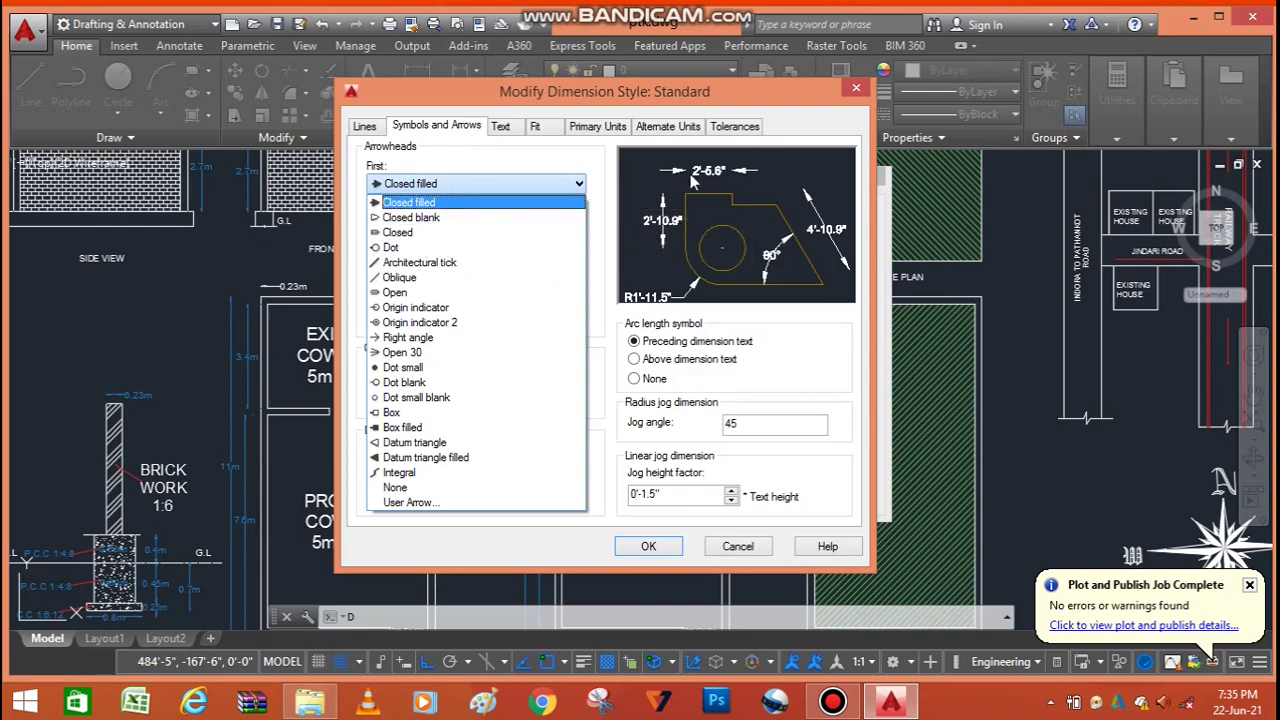
click(485, 220)
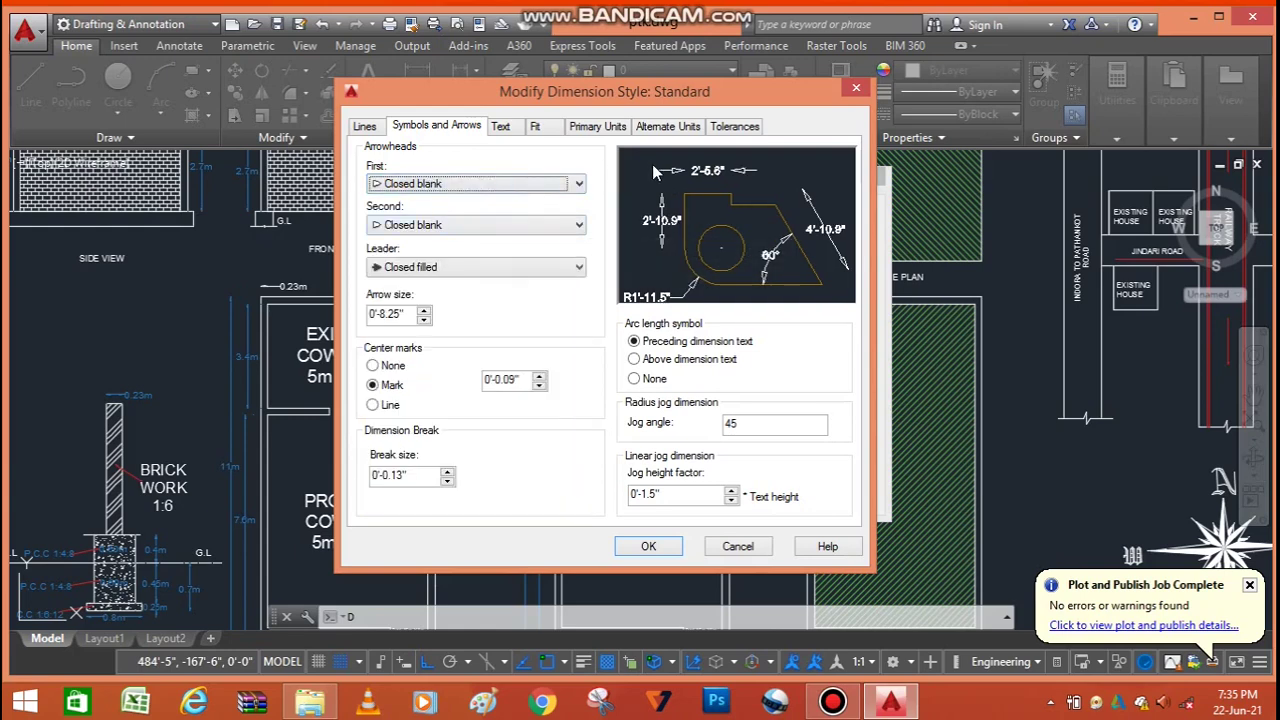
click(520, 190)
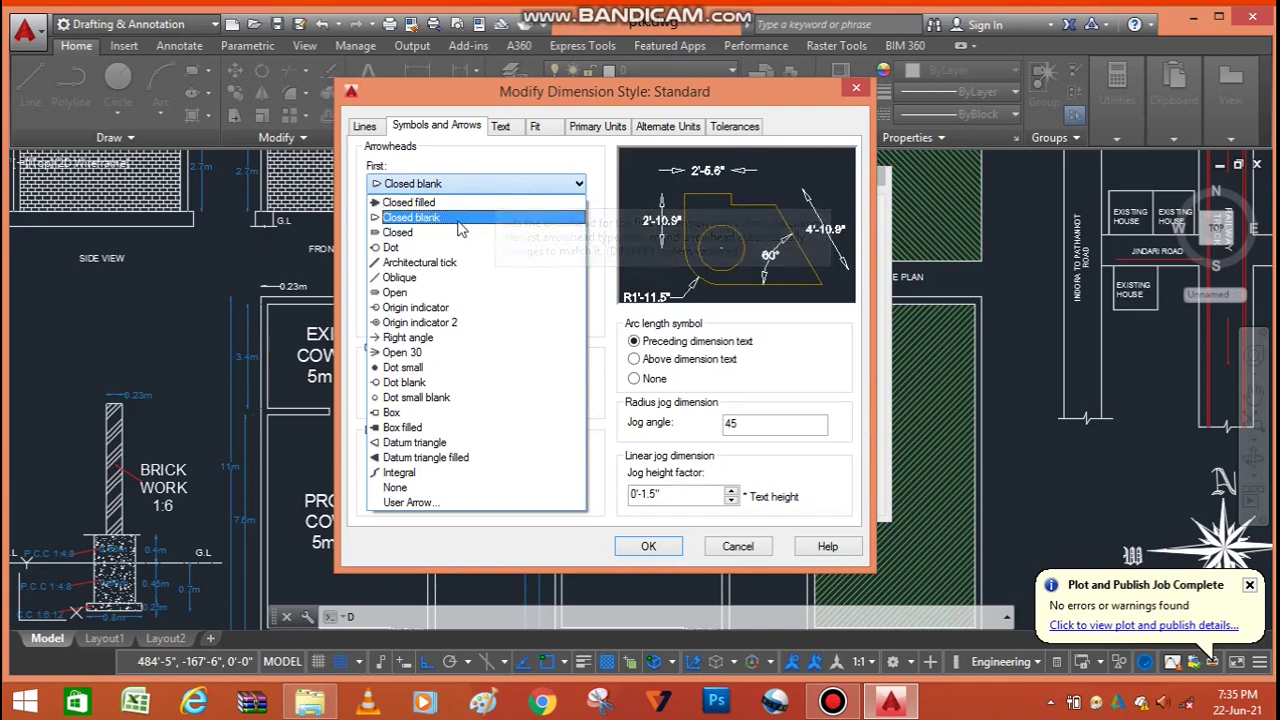
key(Escape)
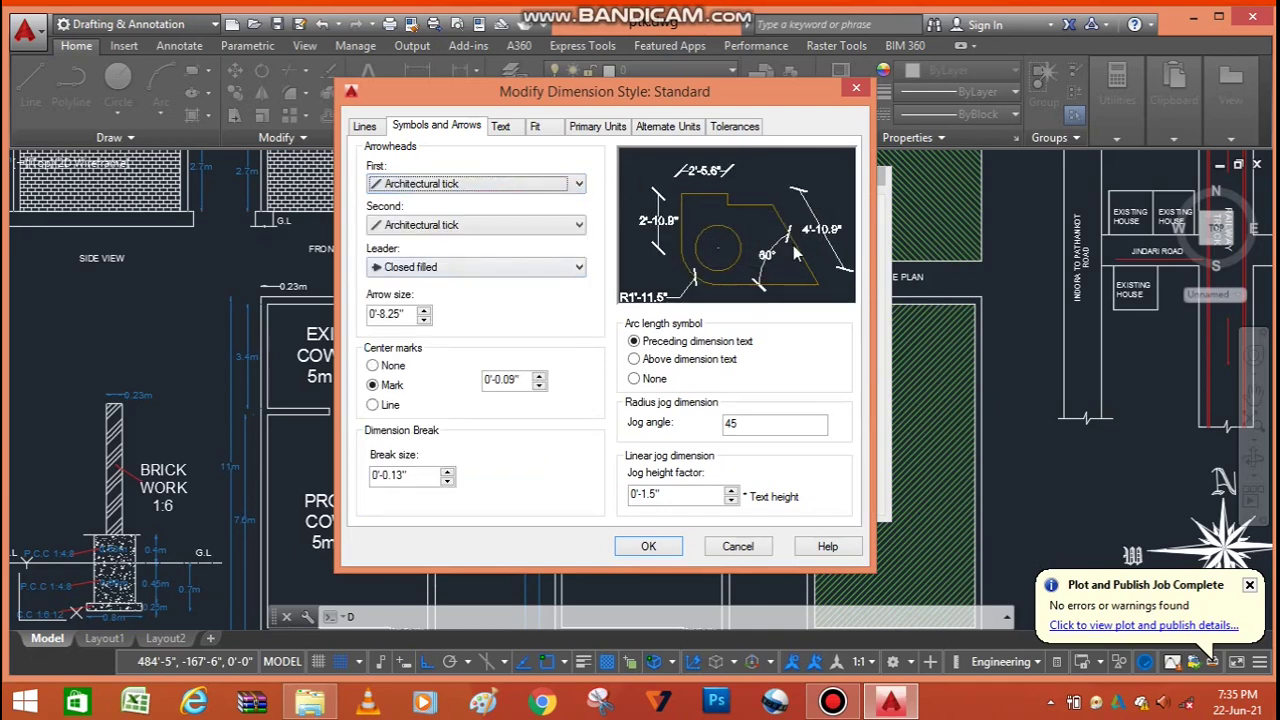
click(485, 188)
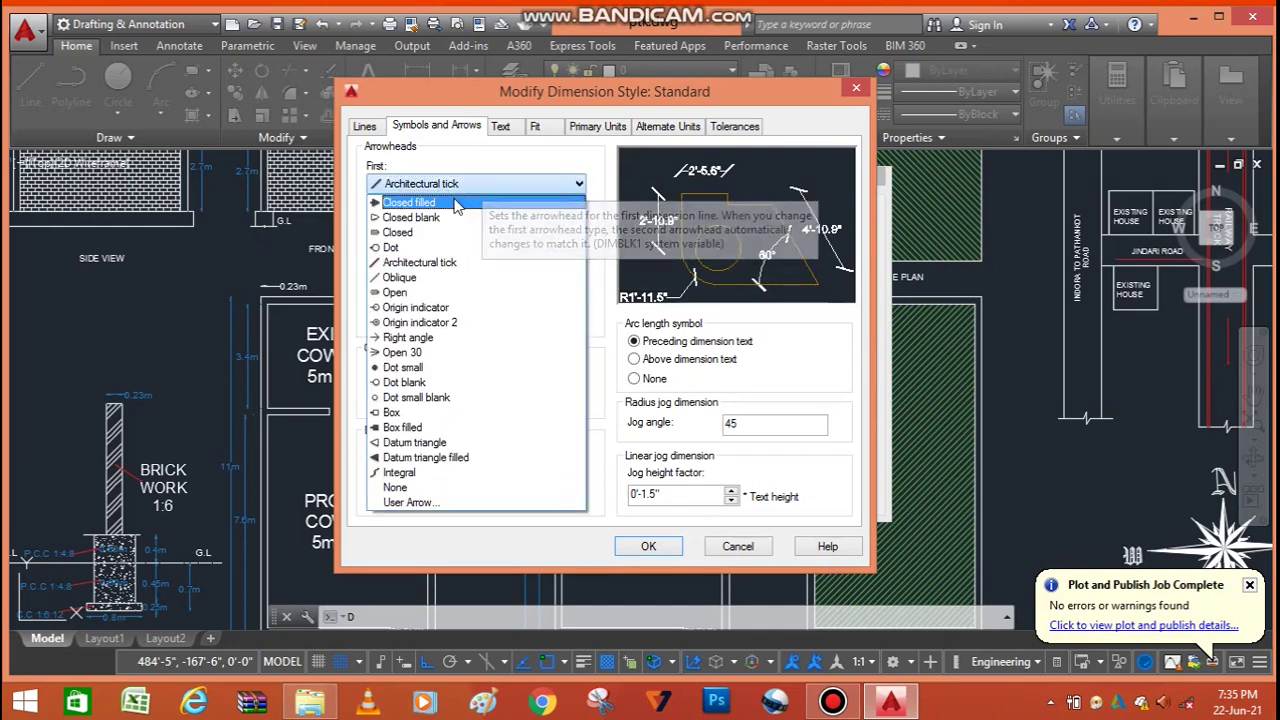
click(485, 202)
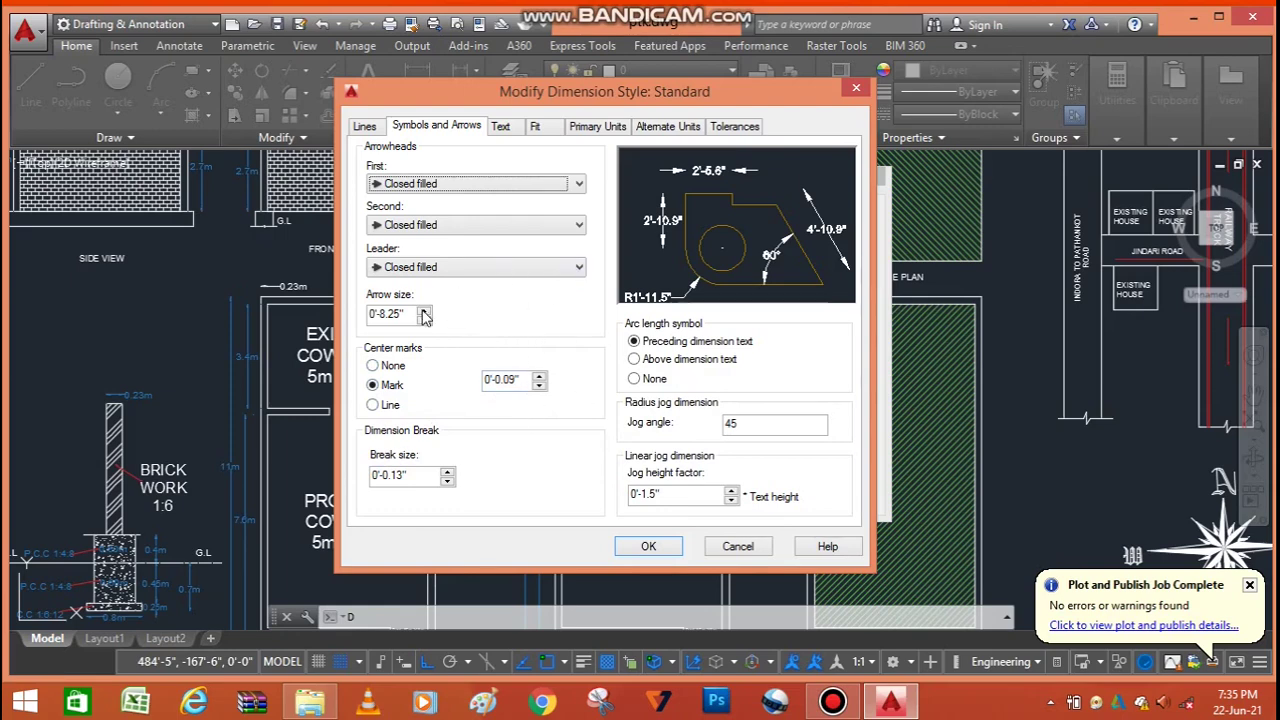
- Try Closed blank for the leader arrowhead, then revert to Closed filled
click(481, 265)
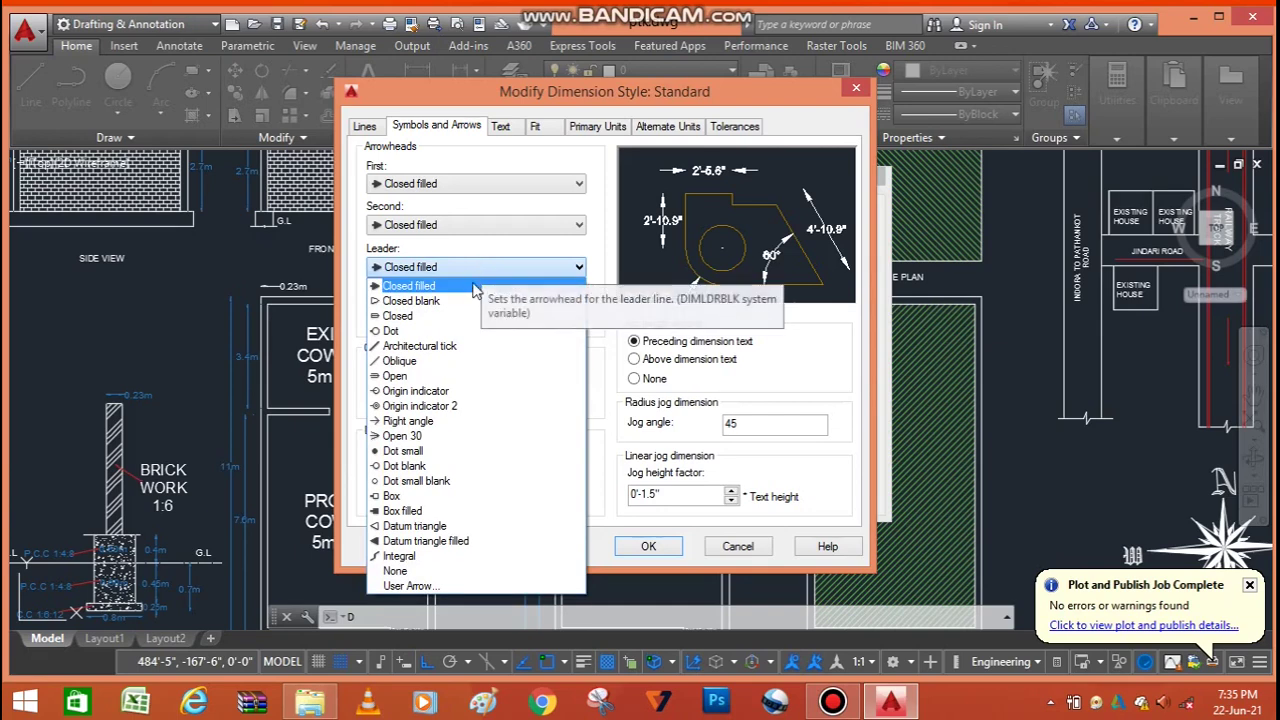
click(480, 300)
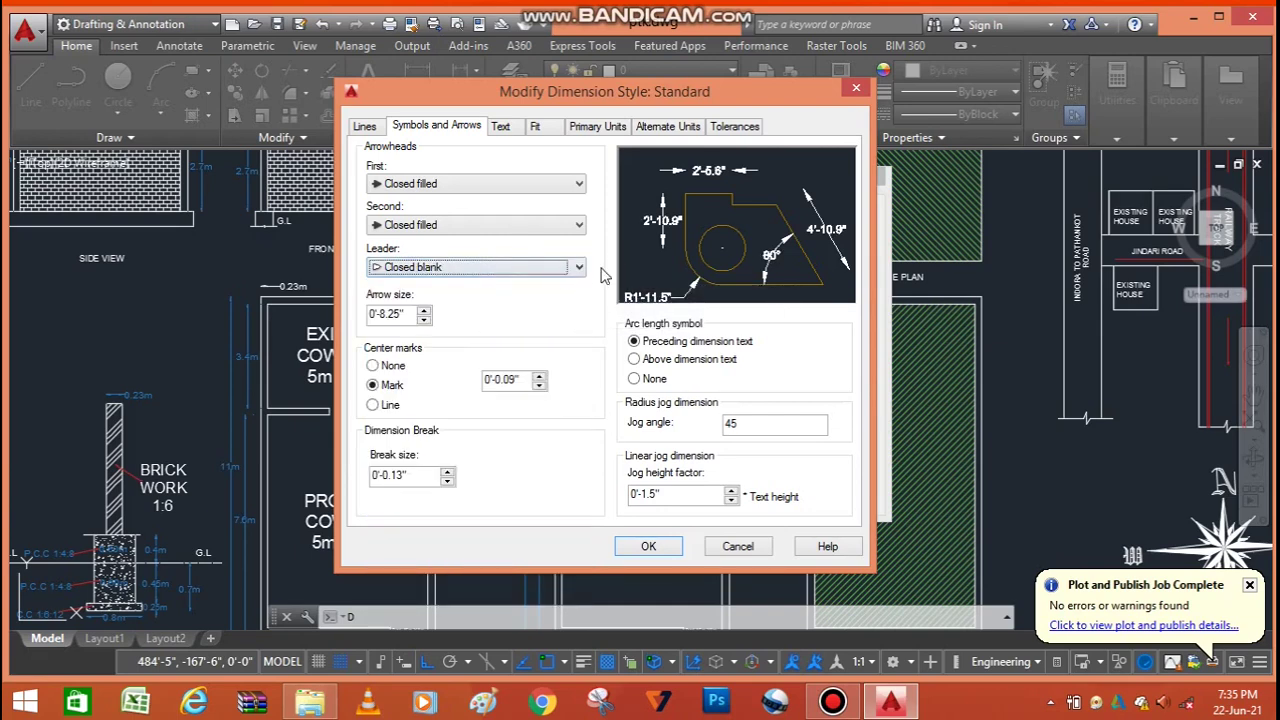
click(503, 269)
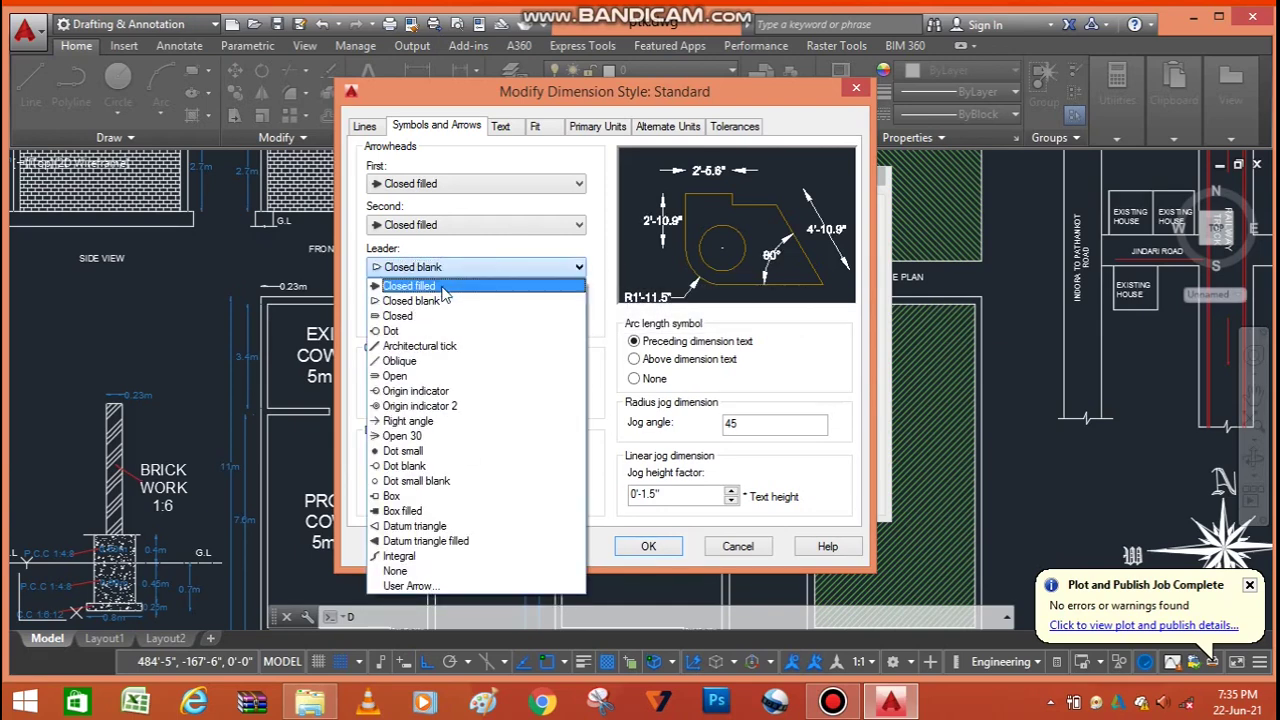
click(442, 287)
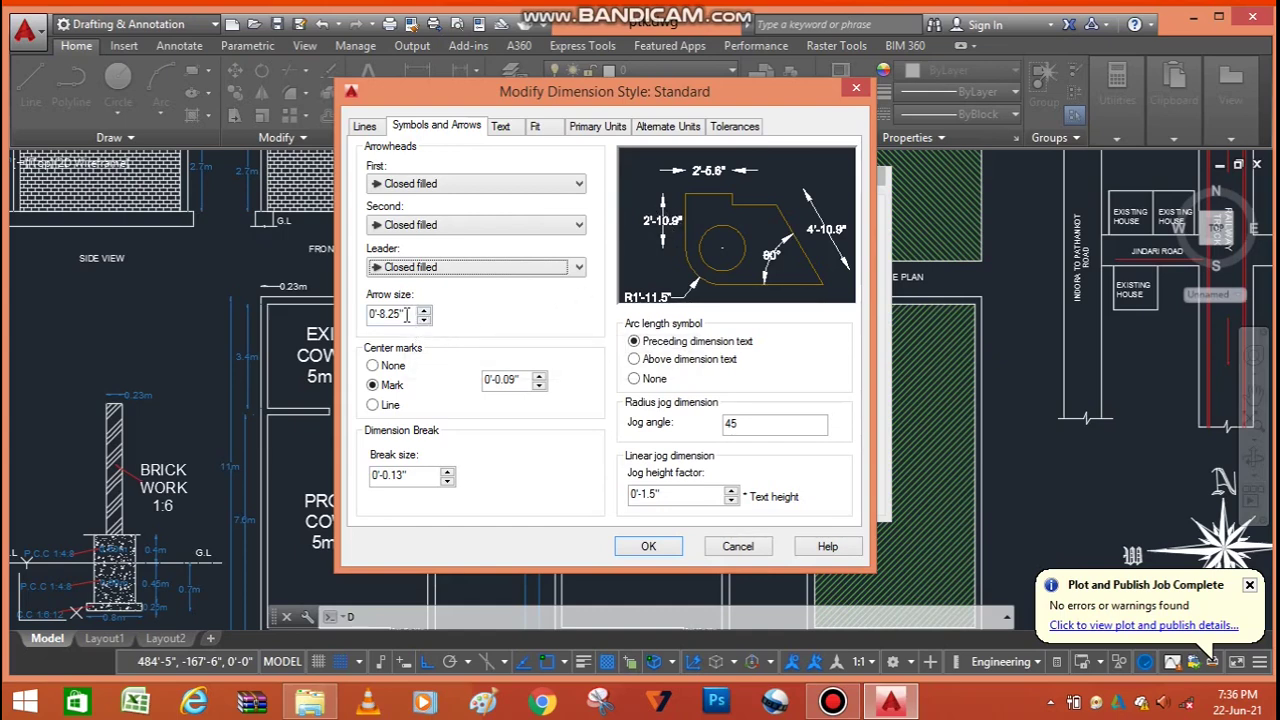
- Set the arrow size to 1' and center marks to None
drag(406, 314, 369, 314)
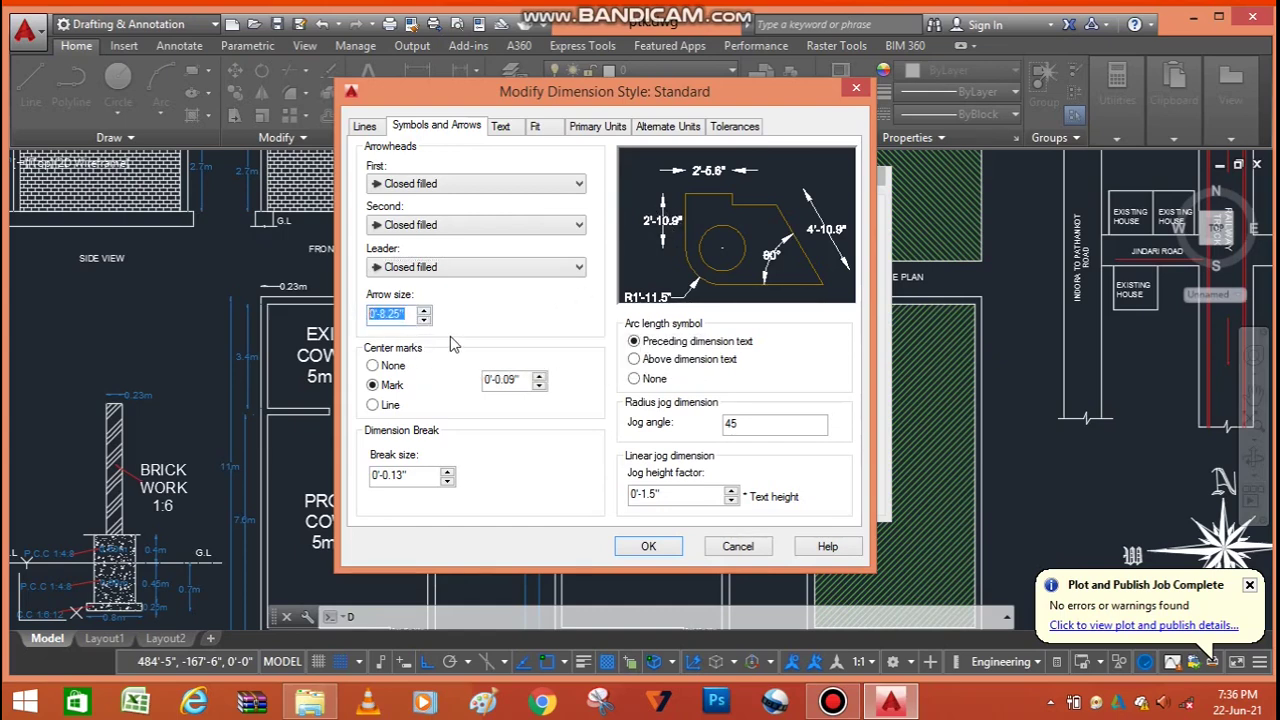
text(1)
text(')
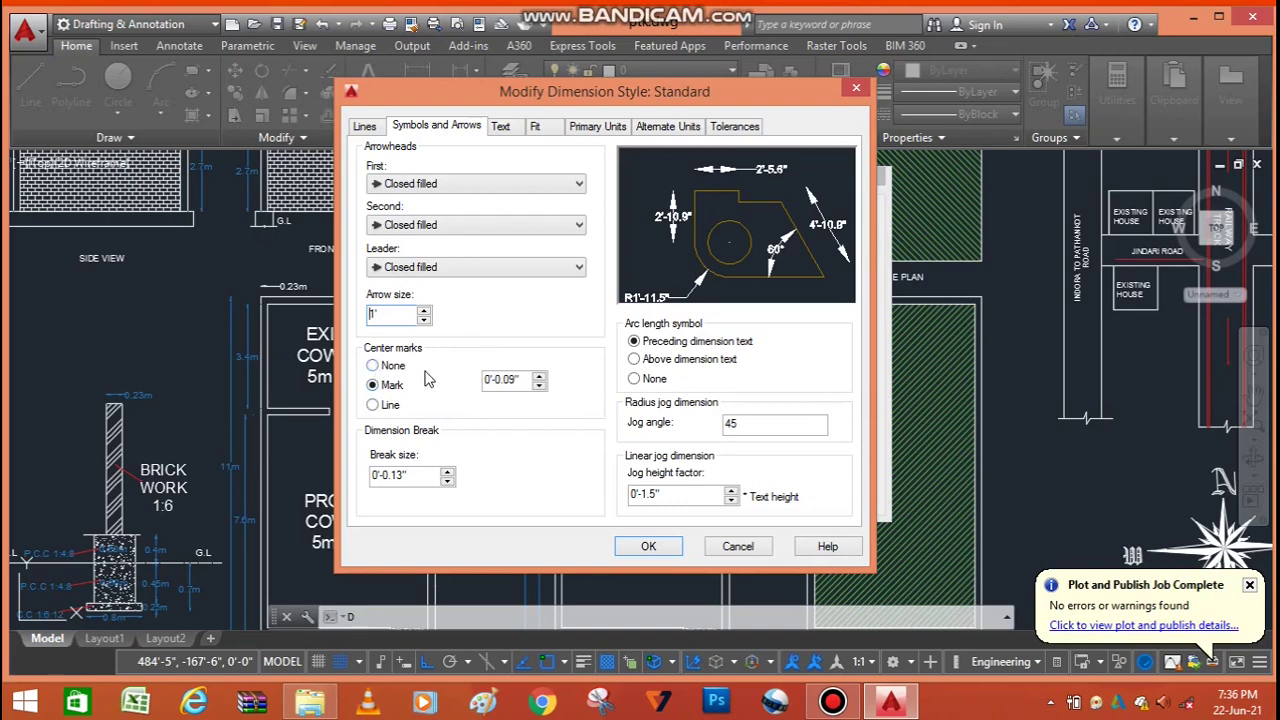
click(373, 366)
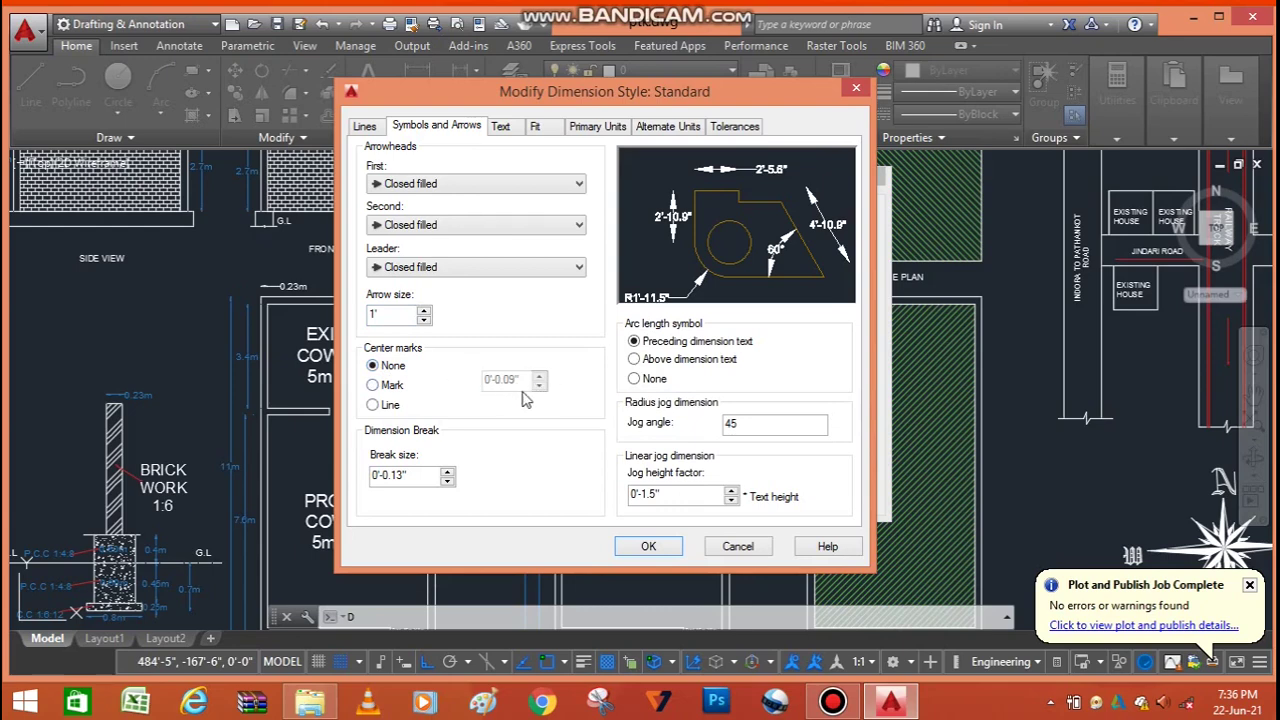
- Cycle center marks through Mark, None and Line, finishing on Mark
click(371, 384)
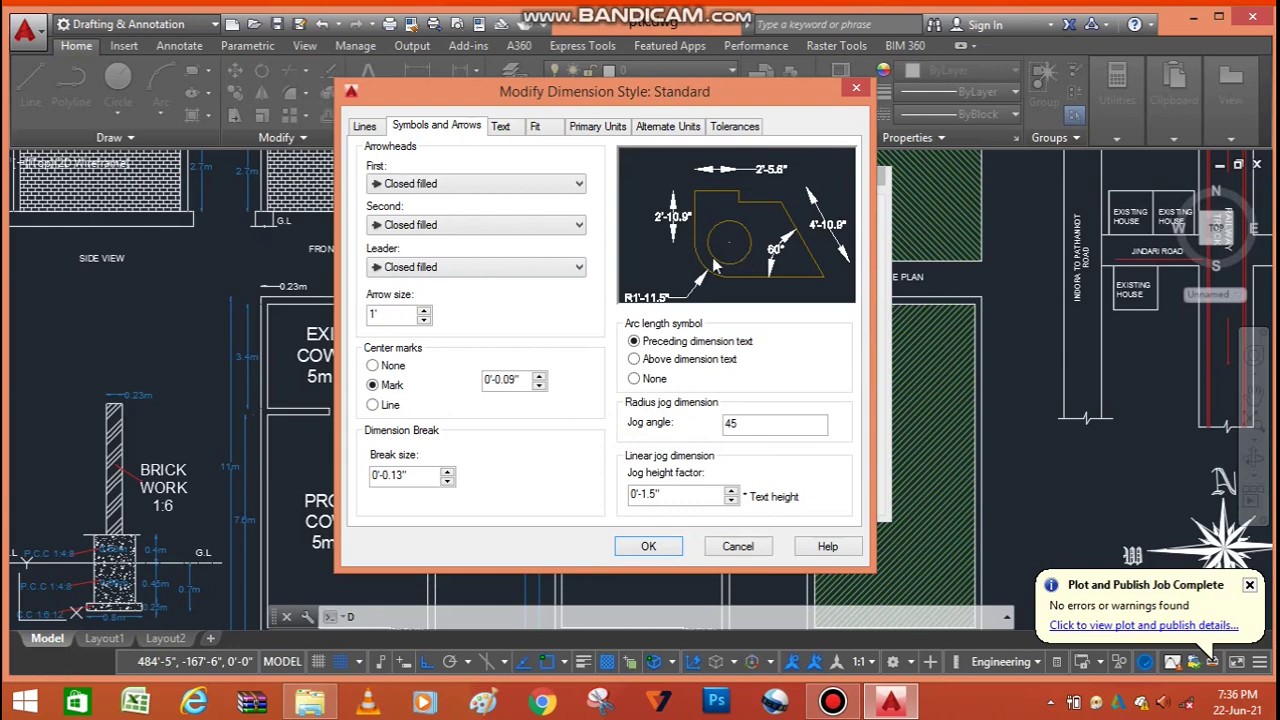
click(372, 366)
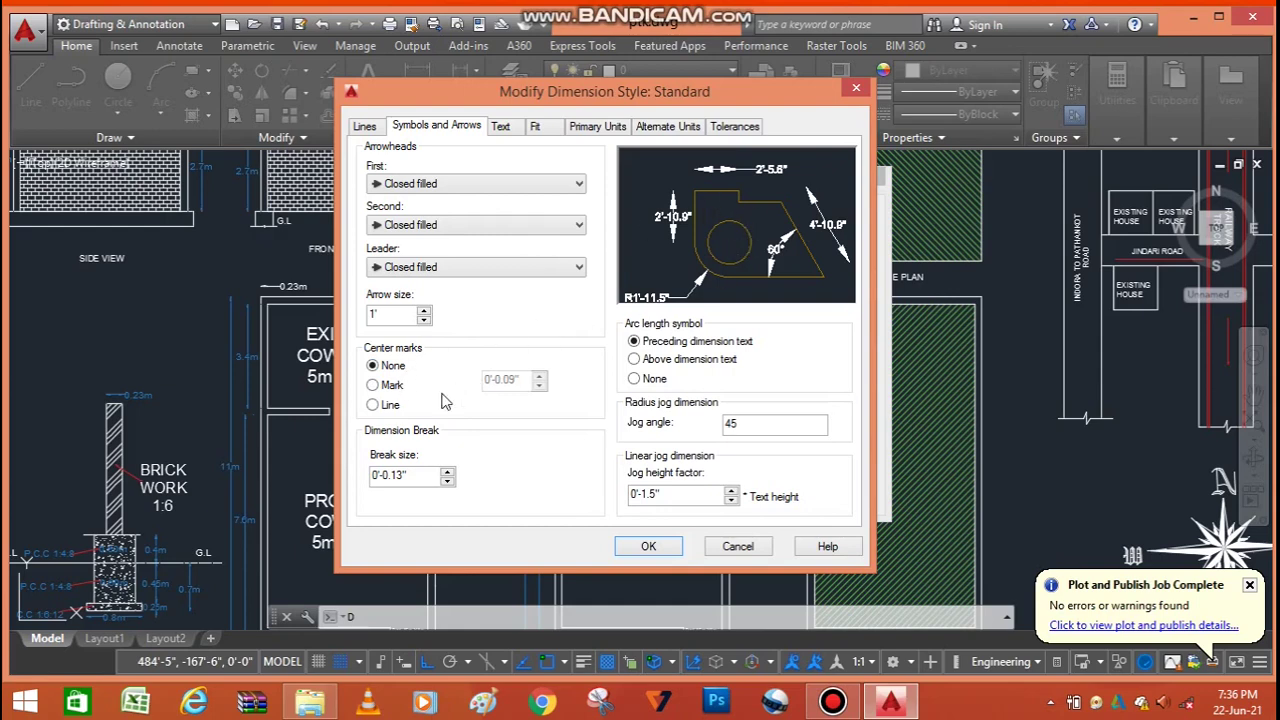
click(372, 385)
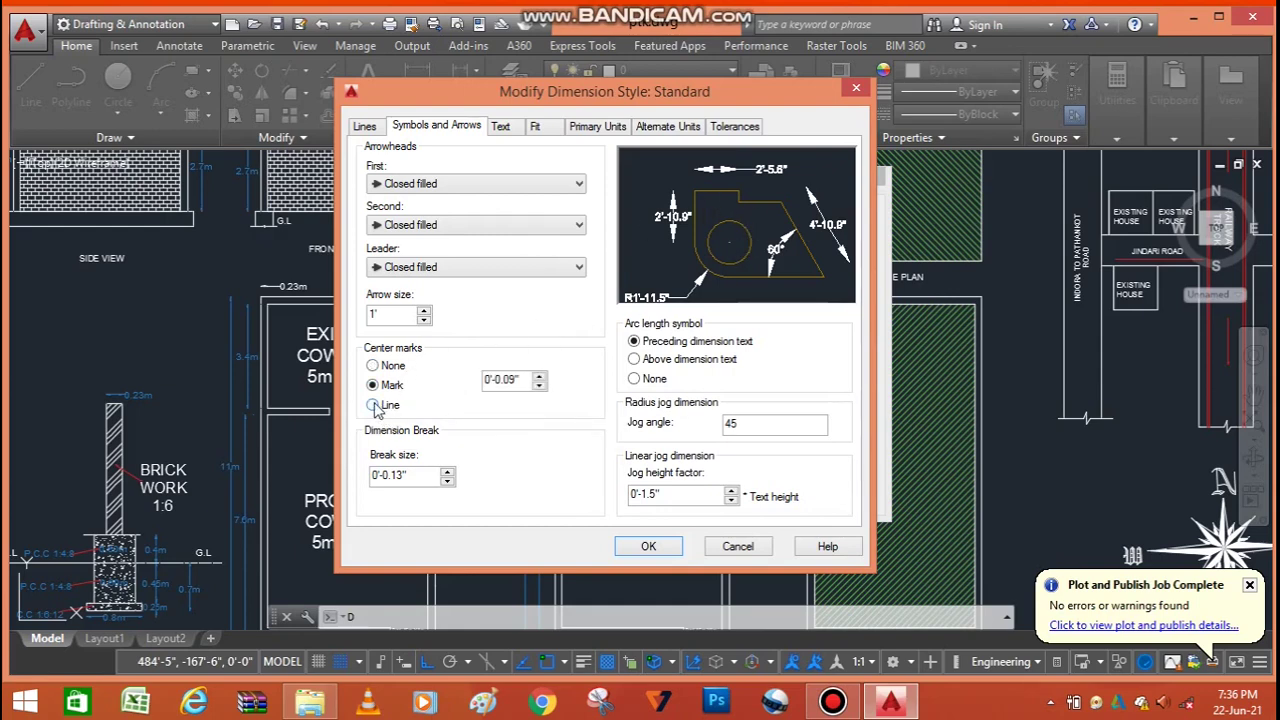
click(373, 405)
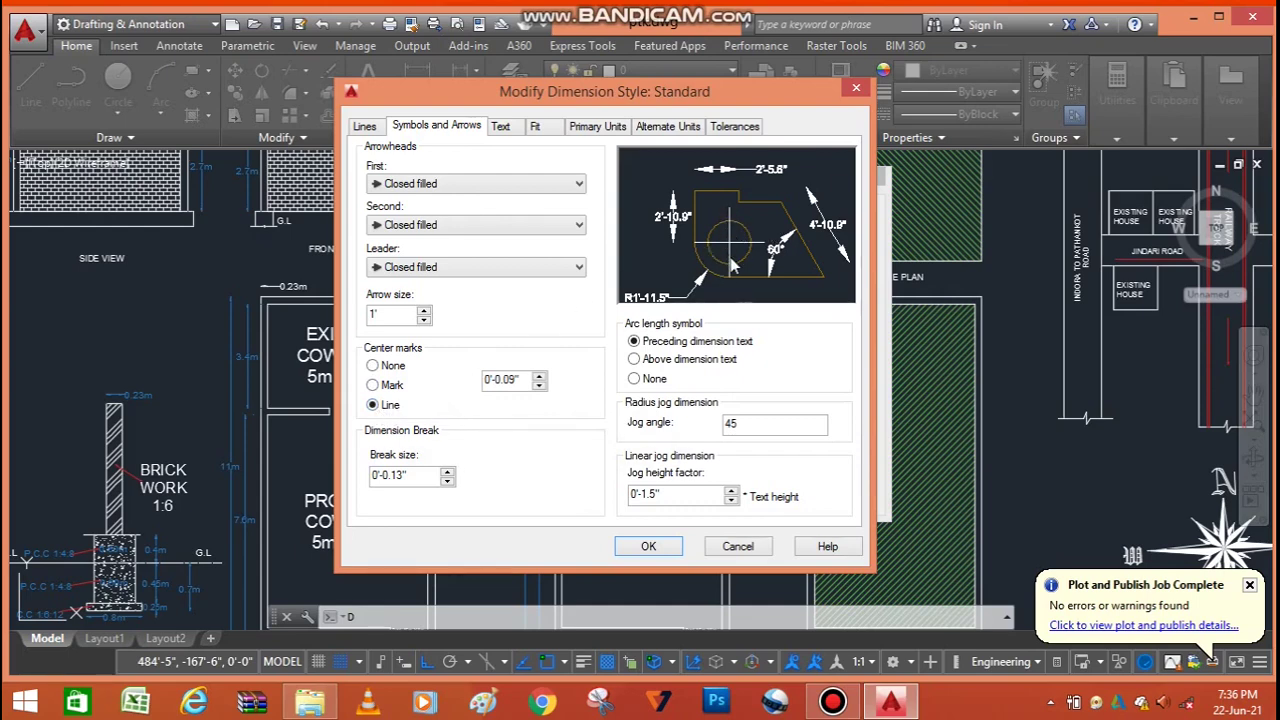
click(372, 385)
- On the Text tab, try the Annotative text style, then keep Standard
click(502, 128)
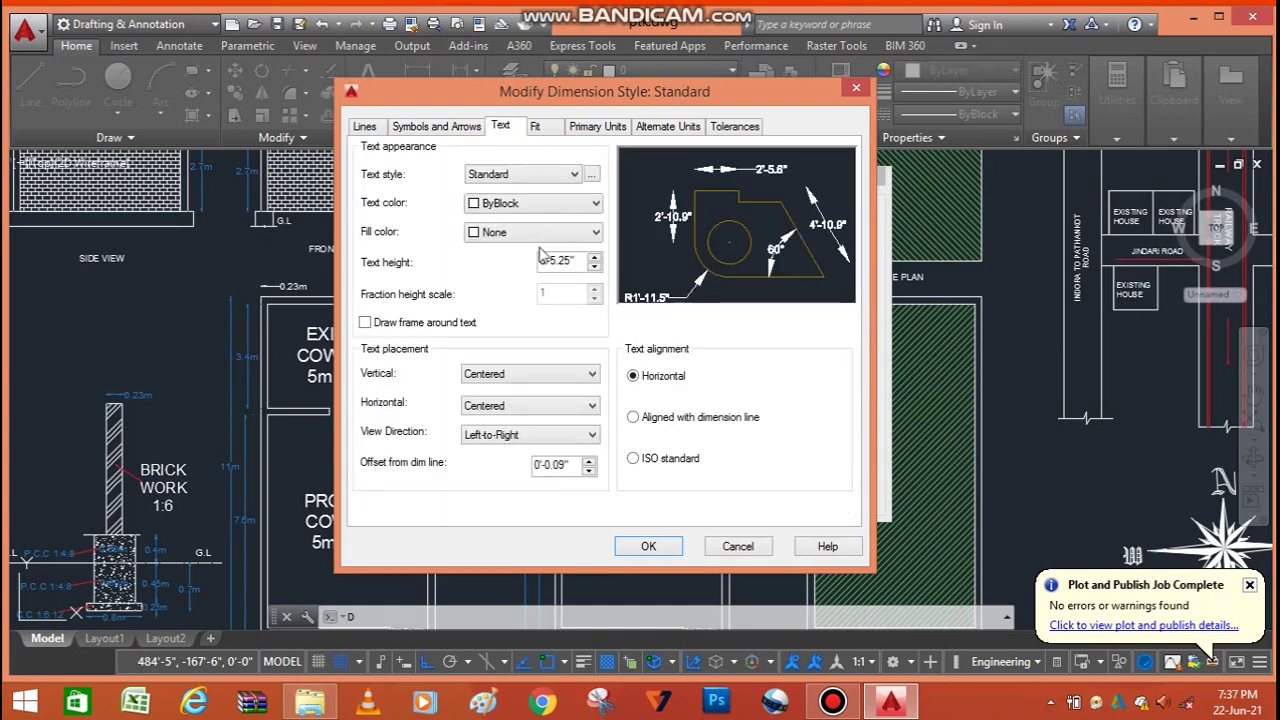
click(534, 180)
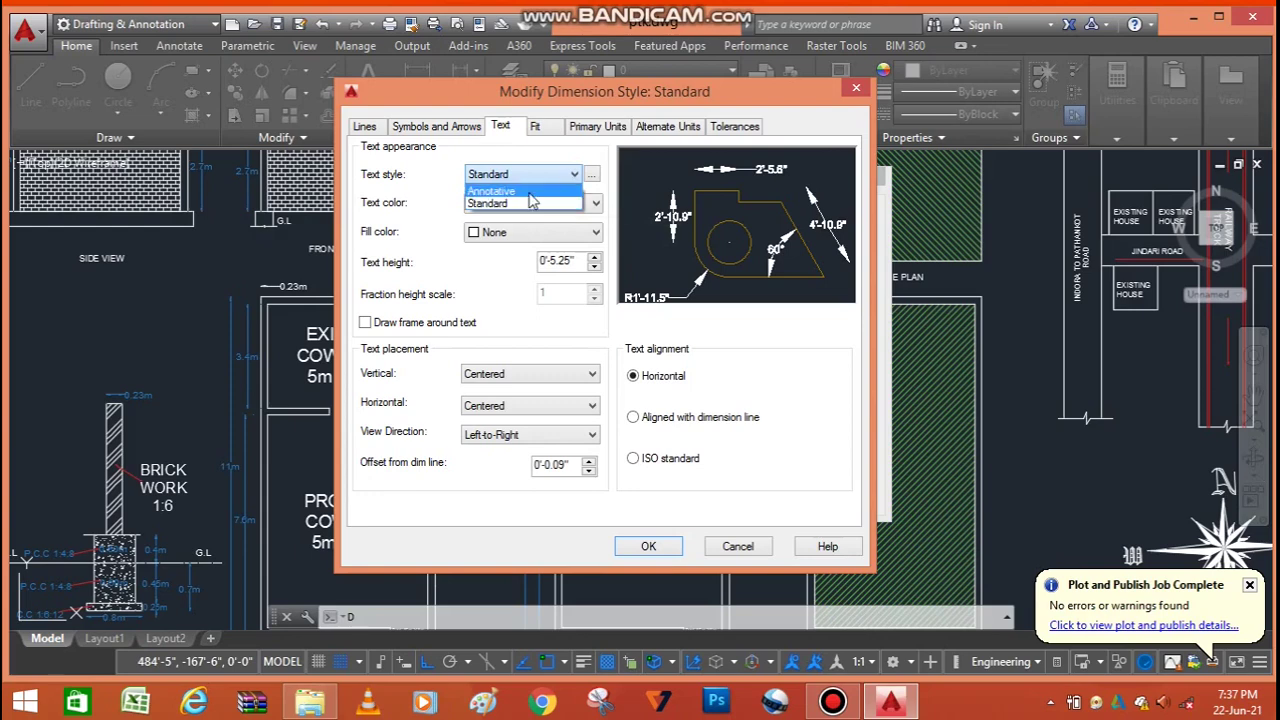
click(530, 191)
click(540, 176)
click(535, 204)
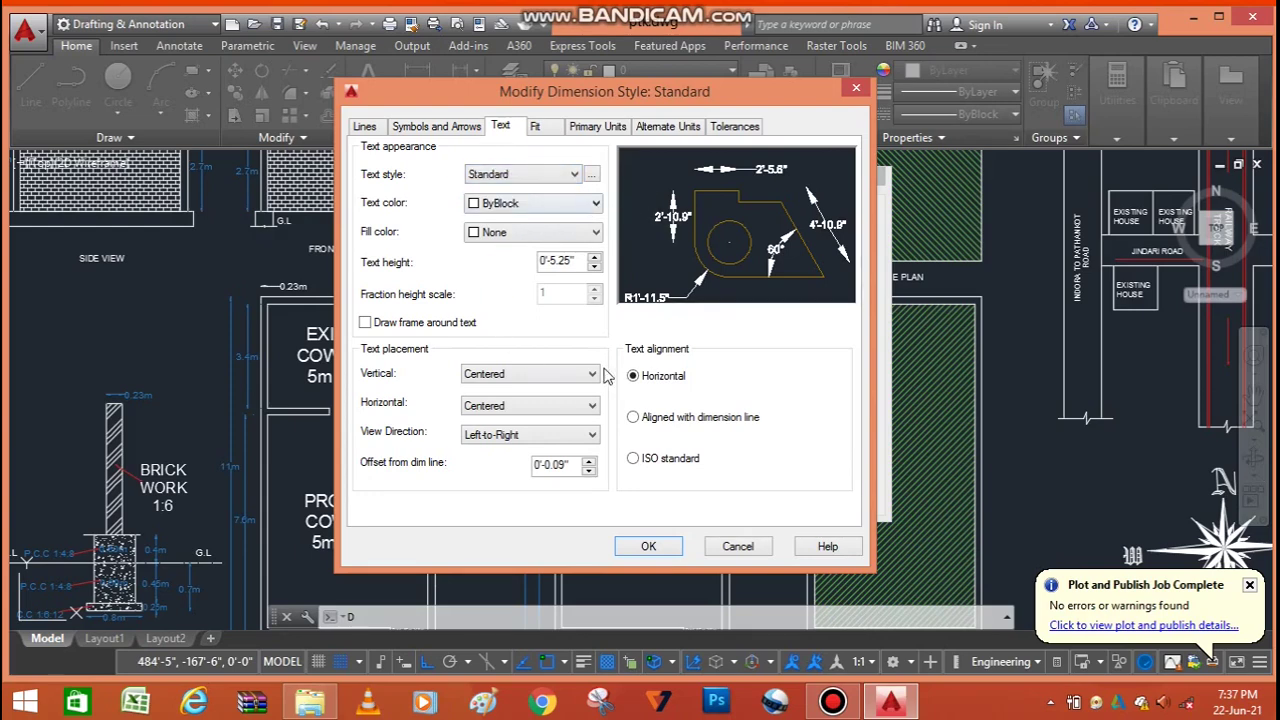
- Set the dimension text colour to ByLayer after trying Yellow
click(500, 205)
click(486, 266)
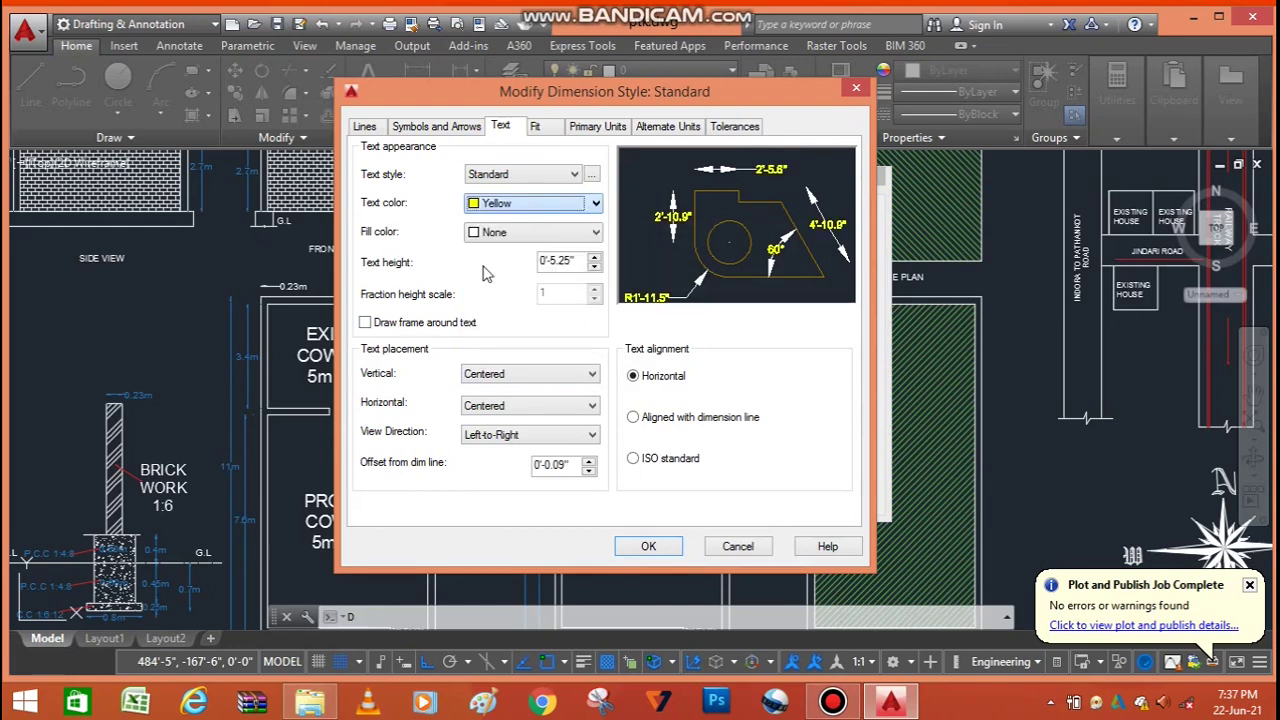
click(535, 207)
click(522, 220)
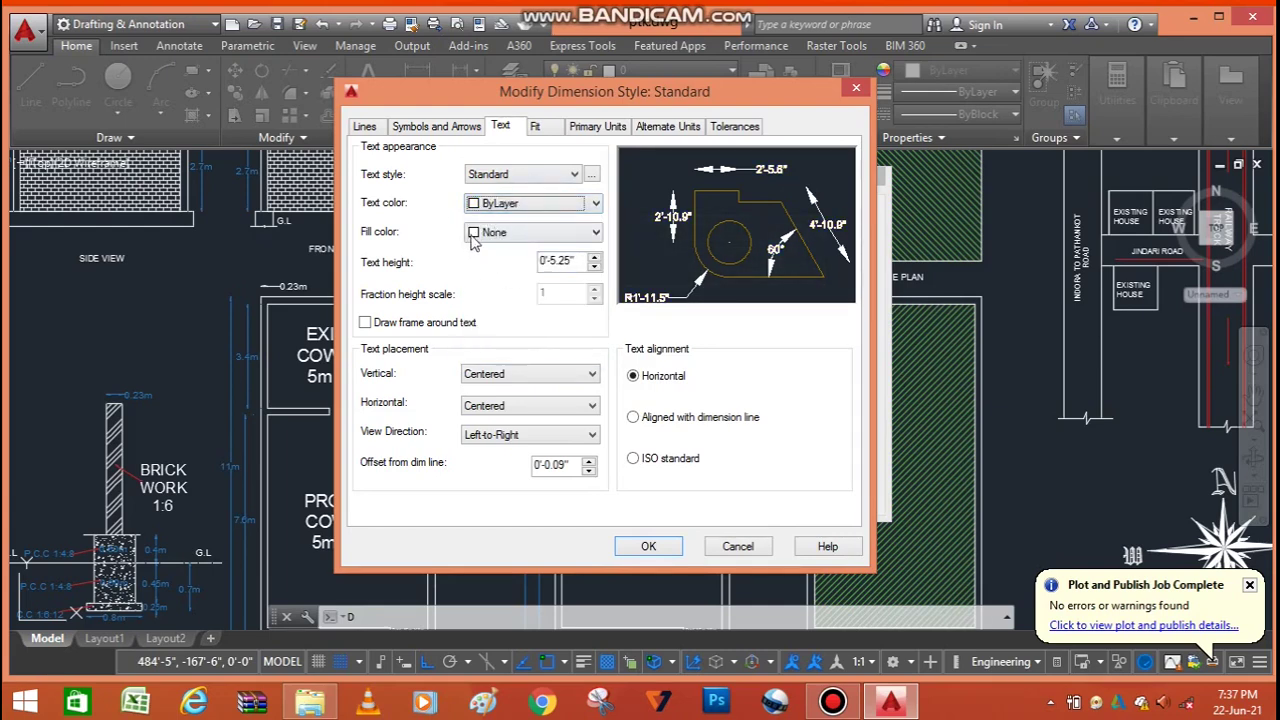
- Try Red, Yellow, Background and no fill as the text fill colour
click(494, 233)
click(514, 311)
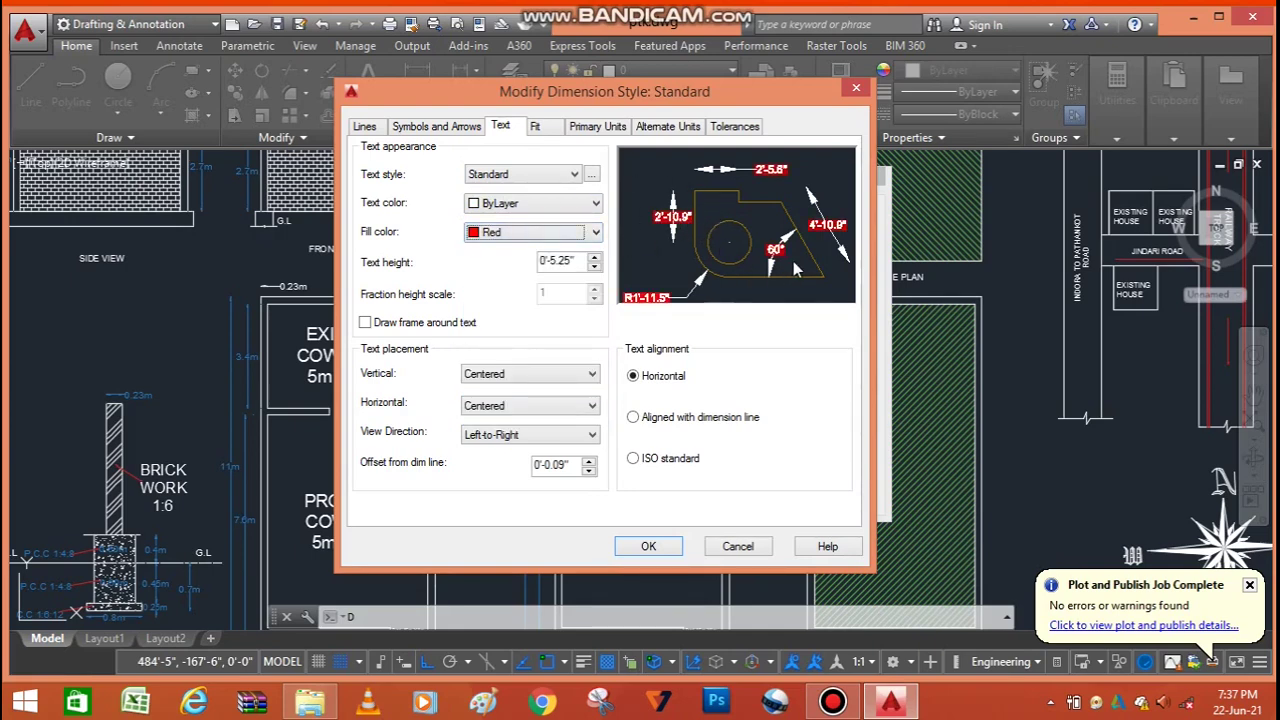
click(522, 238)
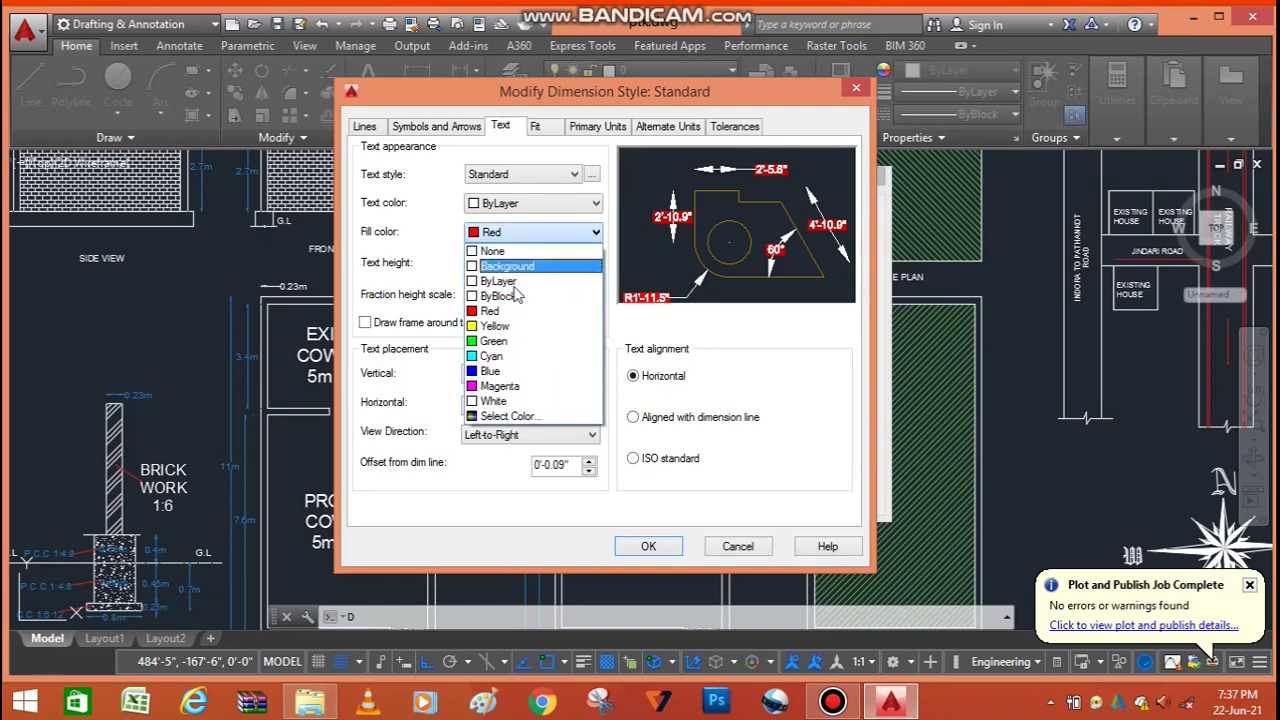
click(517, 327)
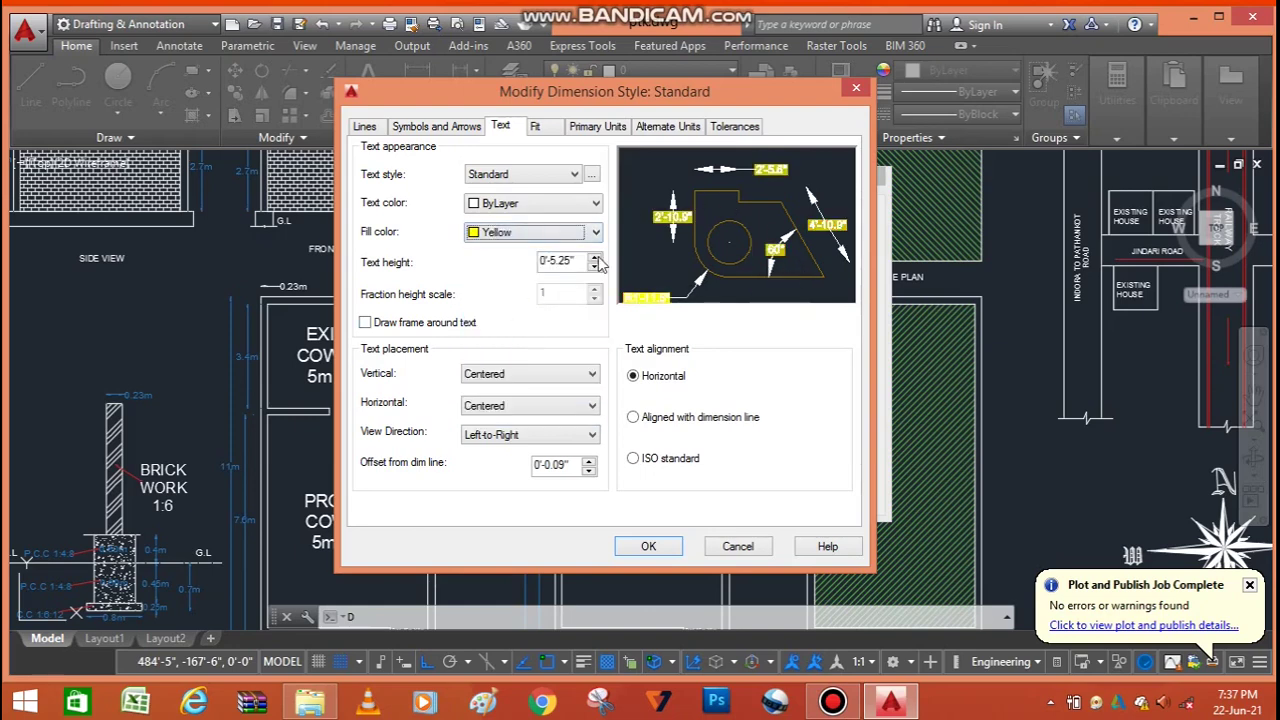
click(535, 238)
click(529, 266)
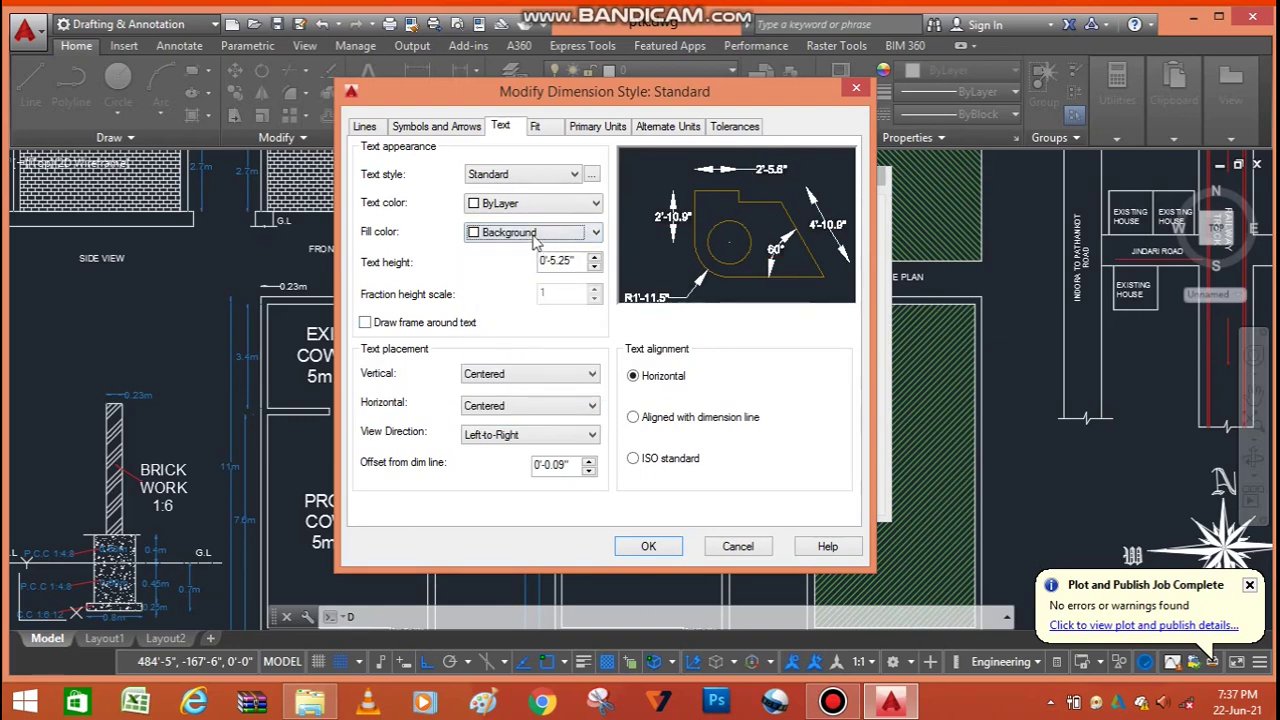
click(541, 234)
click(521, 253)
click(533, 238)
click(516, 284)
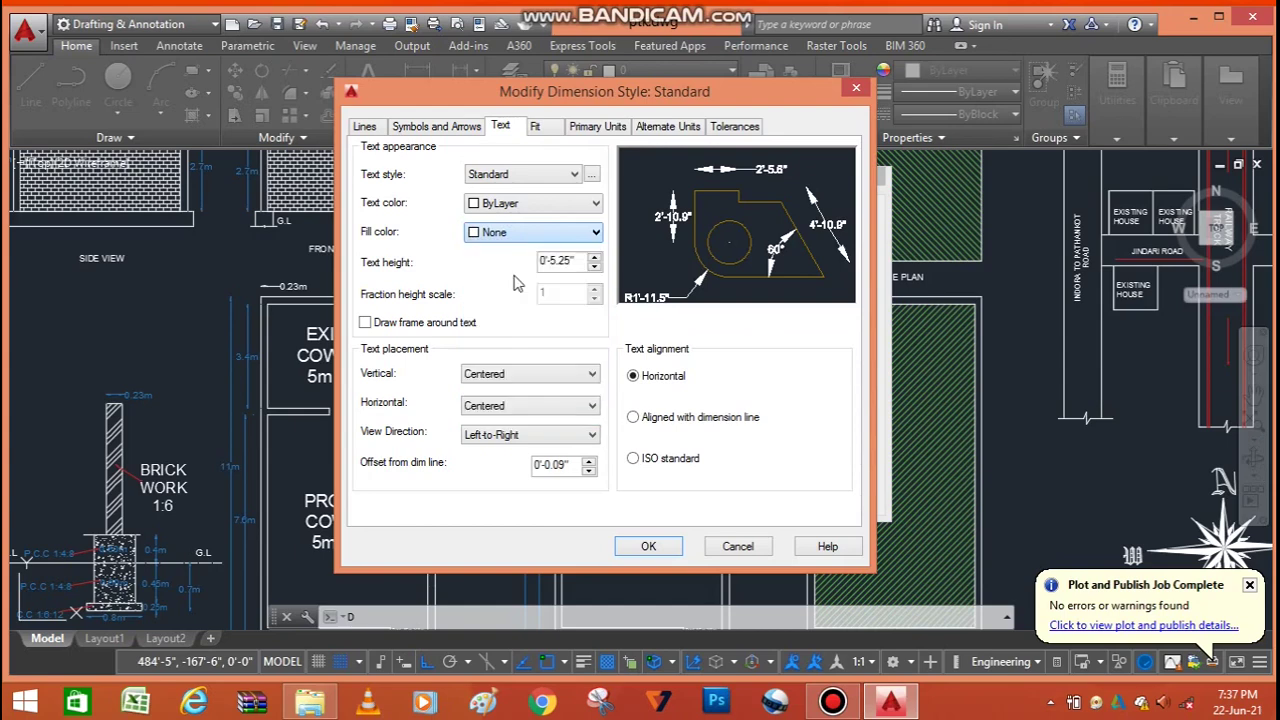
- Settle the text fill colour on Background after stepping through ByLayer and None
key(Down)
key(Down)
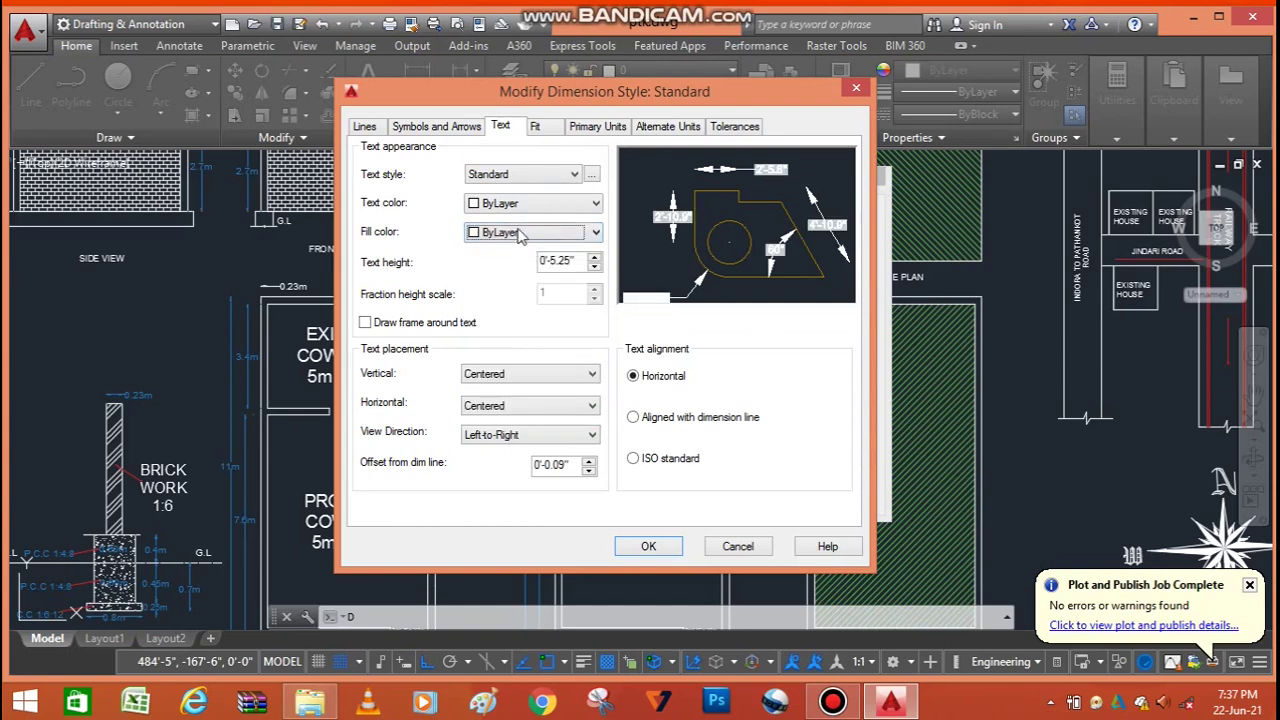
click(517, 234)
click(516, 267)
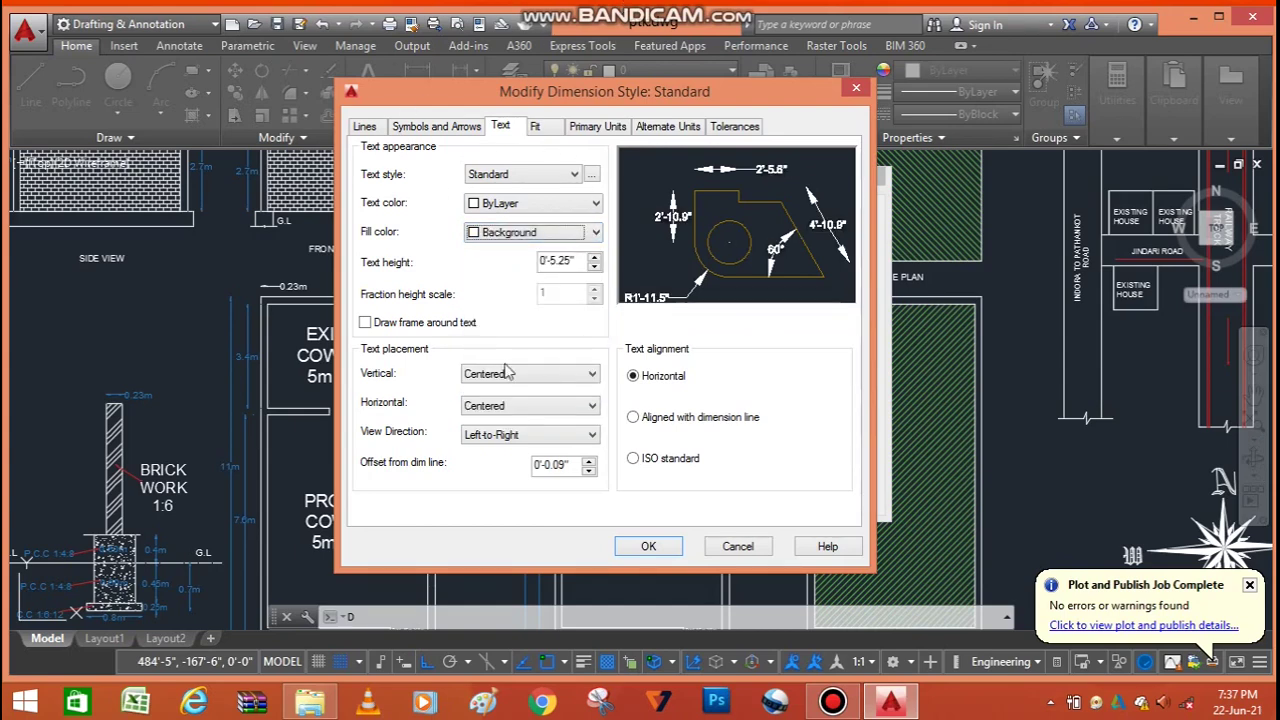
key(Up)
key(Up)
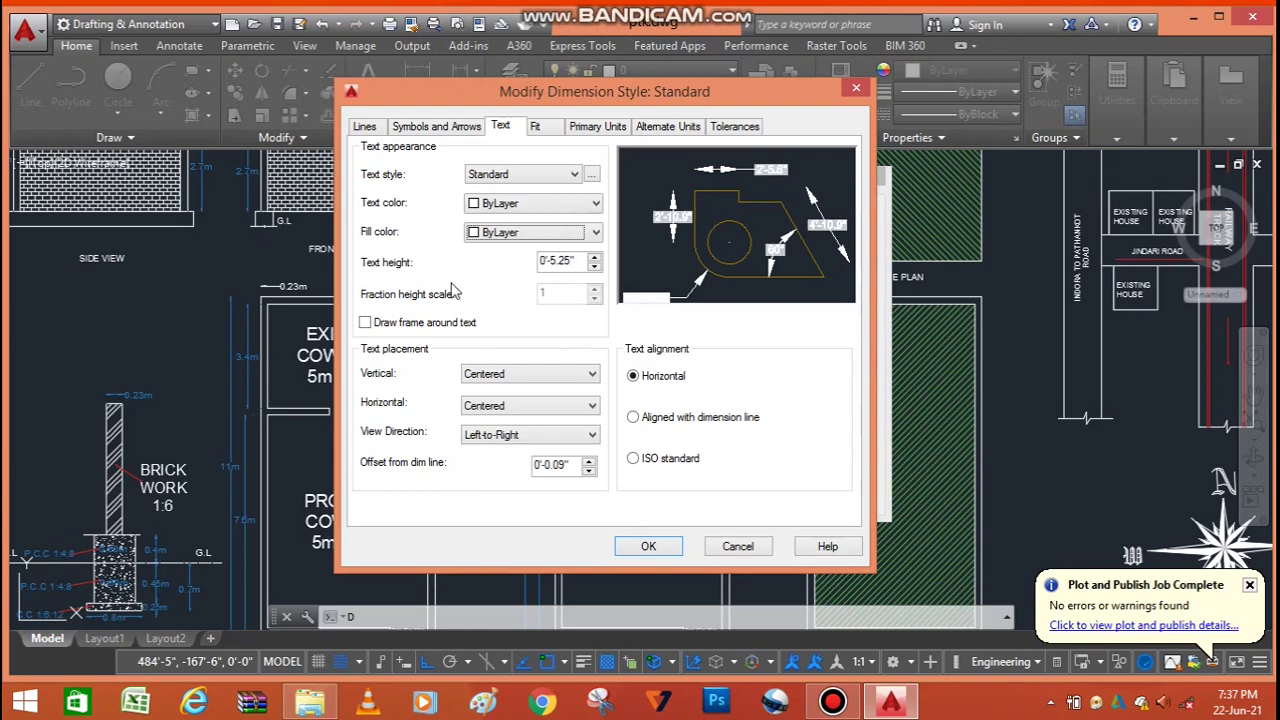
key(Down)
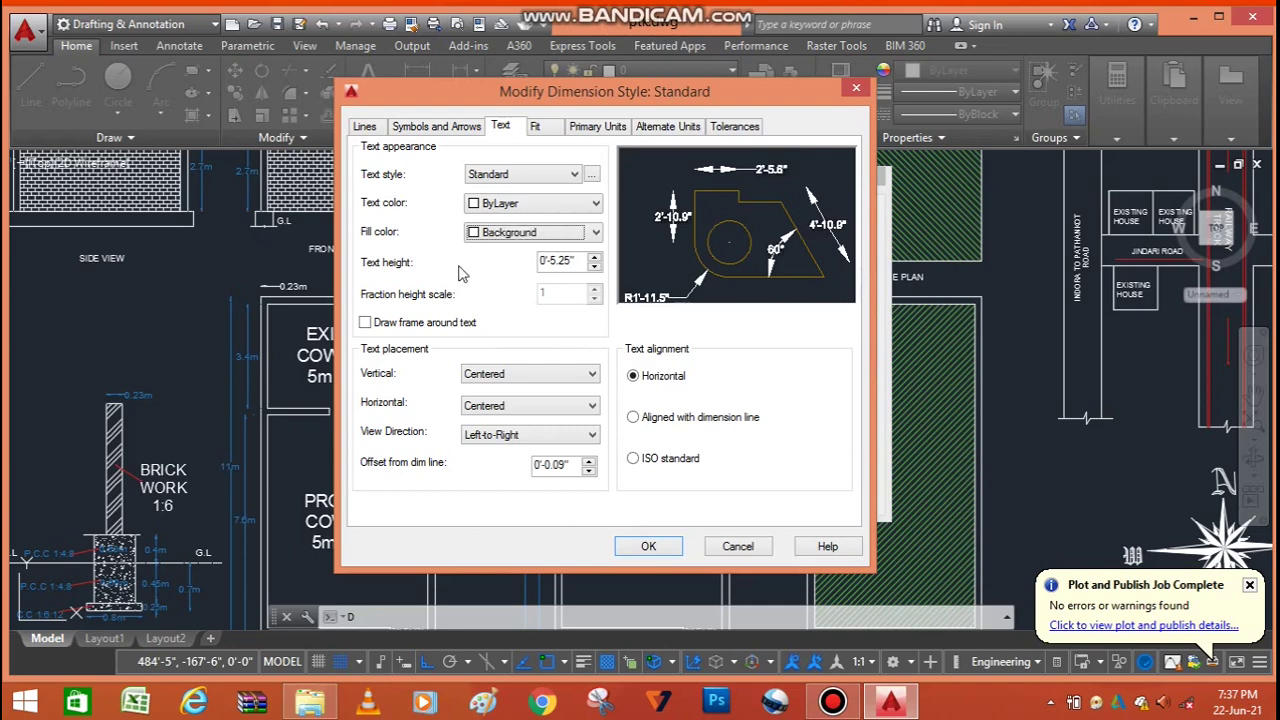
key(Up)
key(Down)
- Change the text height from 0'-5.25" to 5", passing through 3'-11" and 10"
key(Tab)
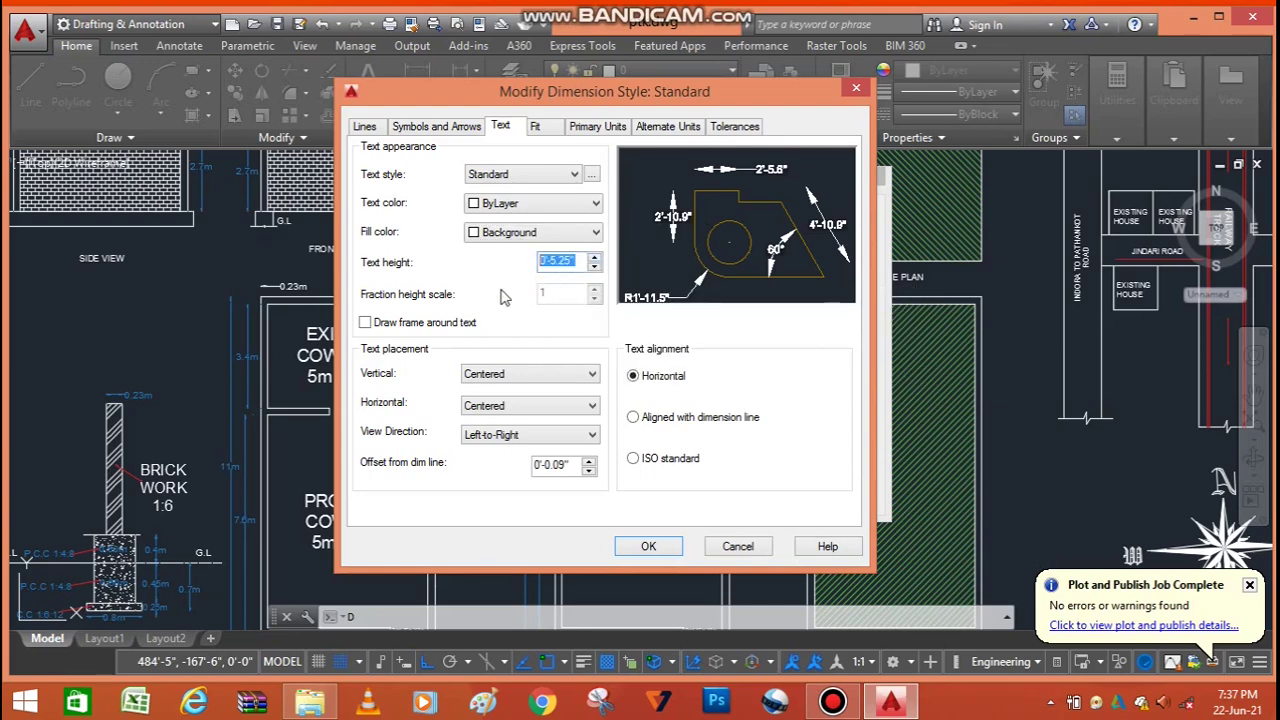
text(1)
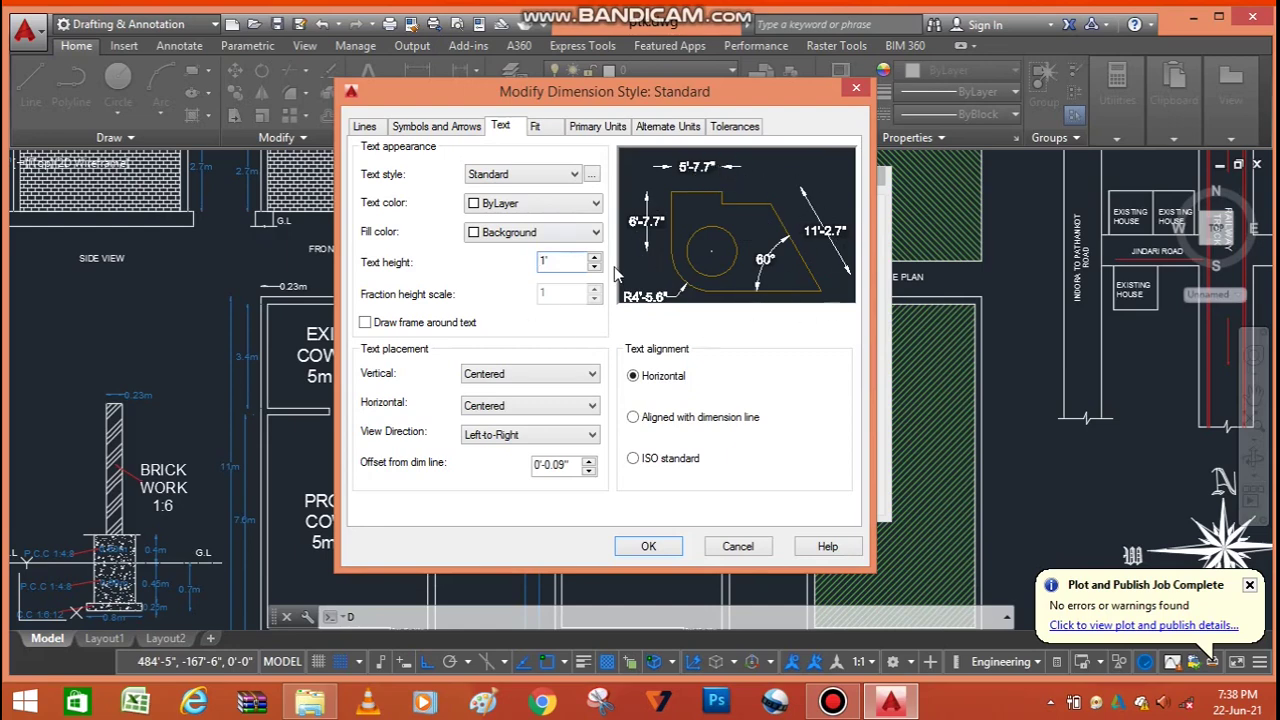
double_click(548, 262)
drag(594, 262, 594, 268)
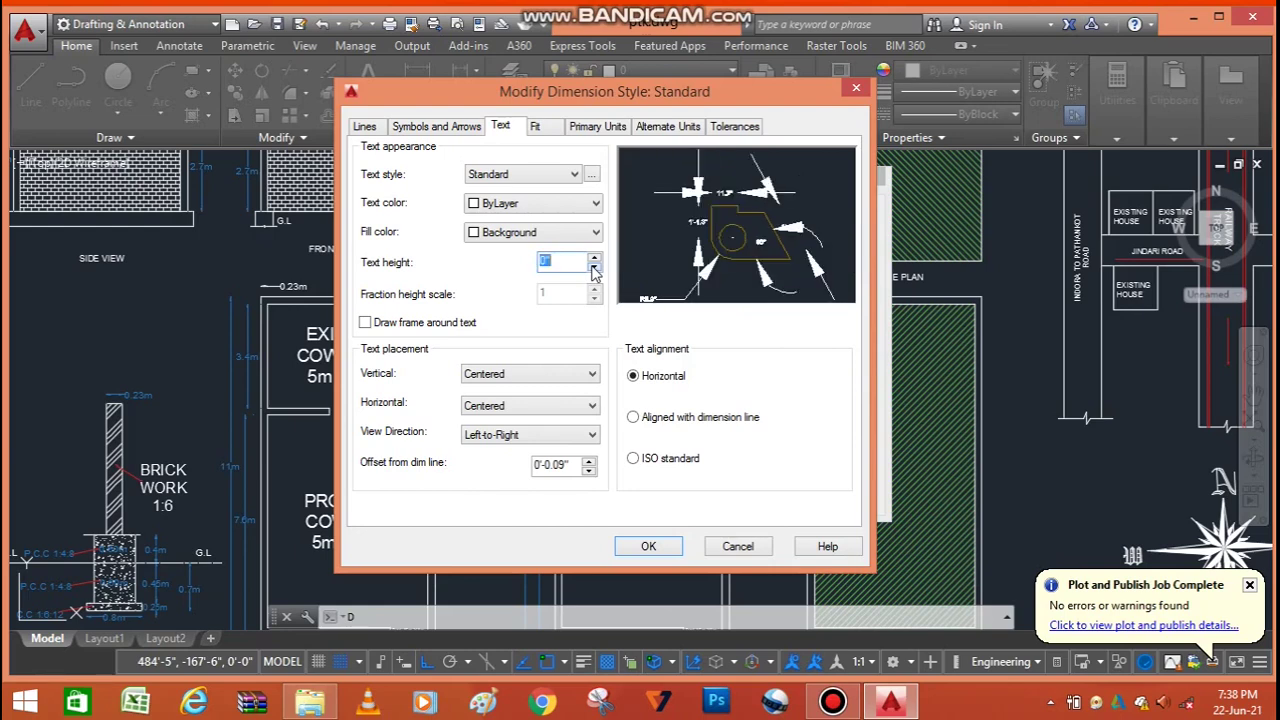
drag(594, 262, 594, 262)
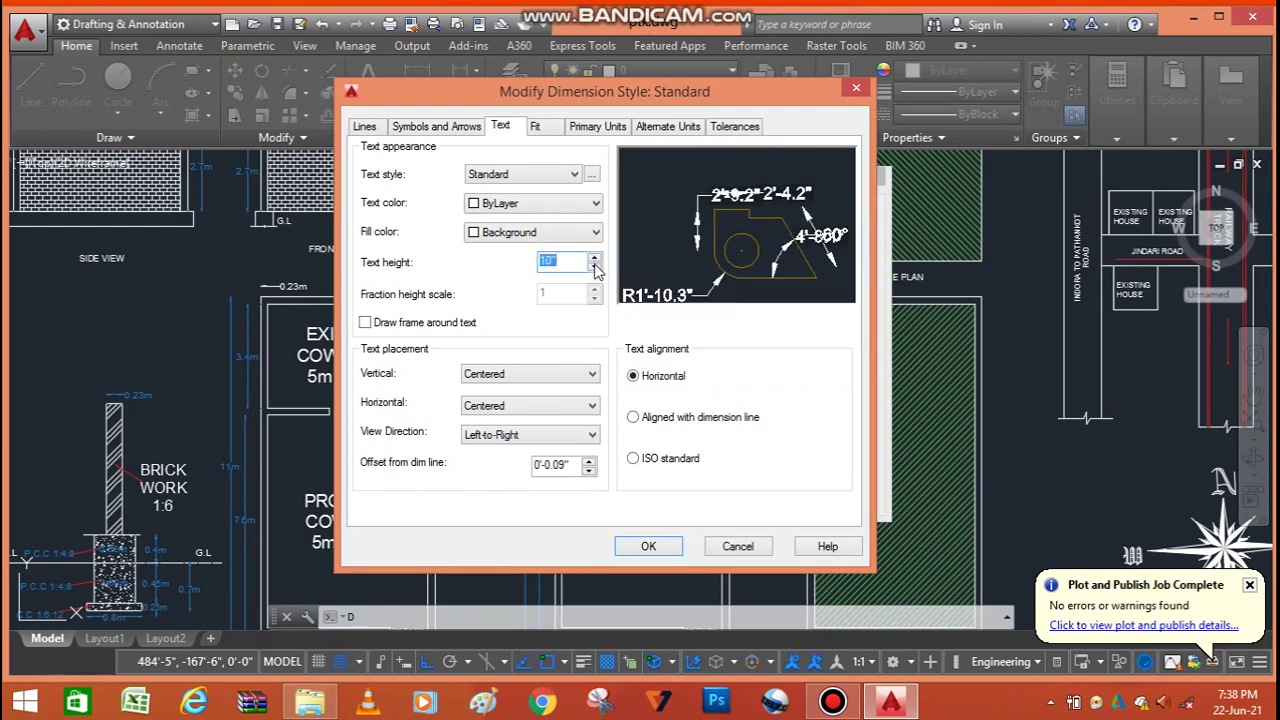
drag(595, 272, 595, 272)
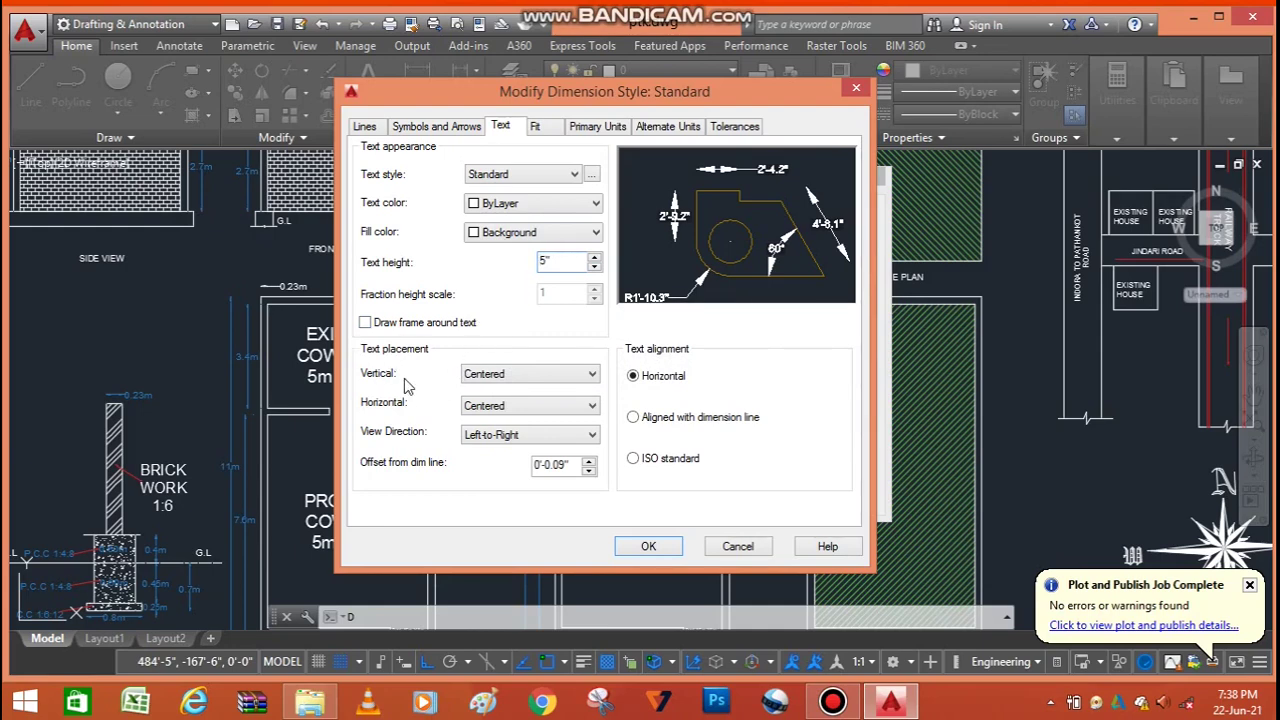
- Try vertical text placements Above, Outside, JIS and Below, then return to Centered
click(529, 375)
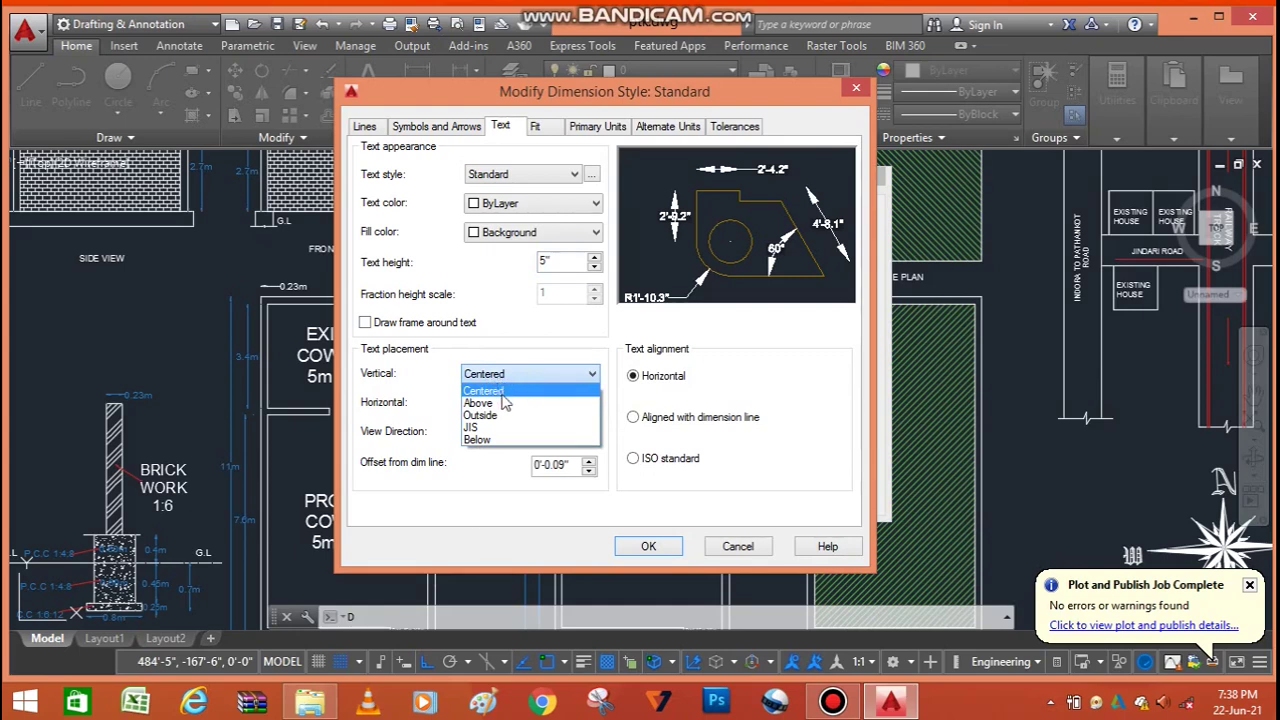
click(505, 402)
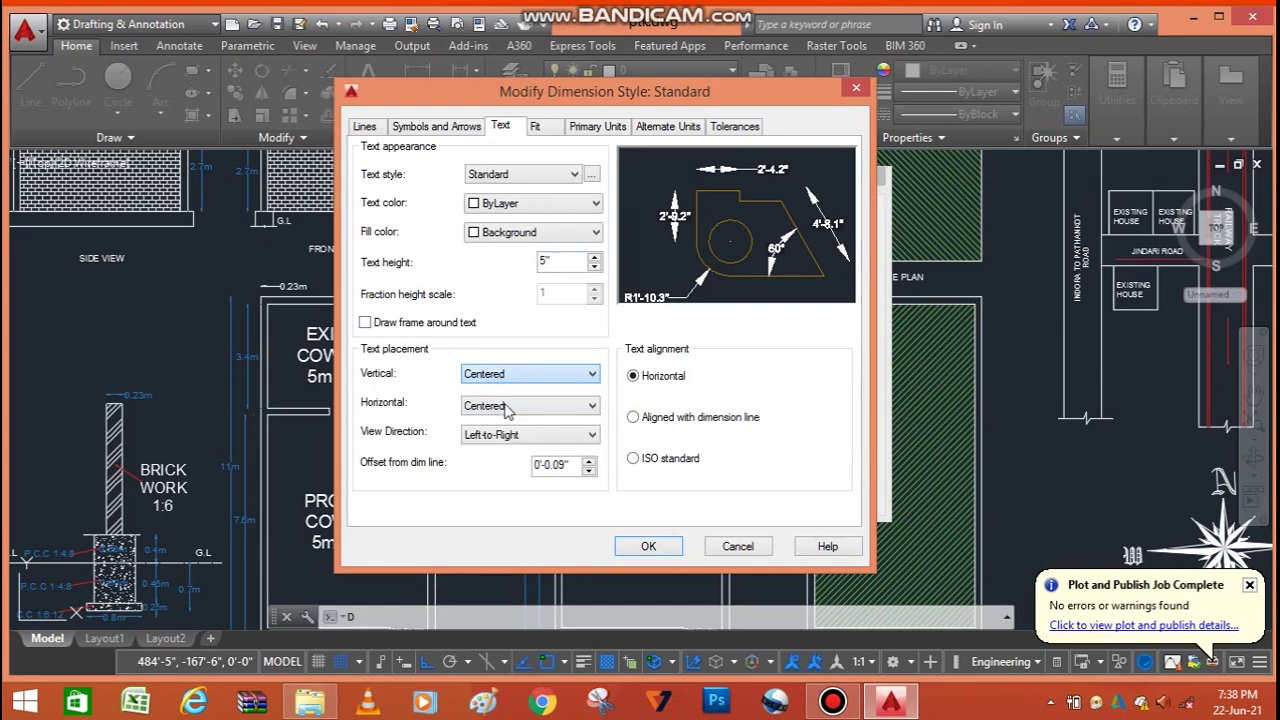
click(548, 375)
click(541, 404)
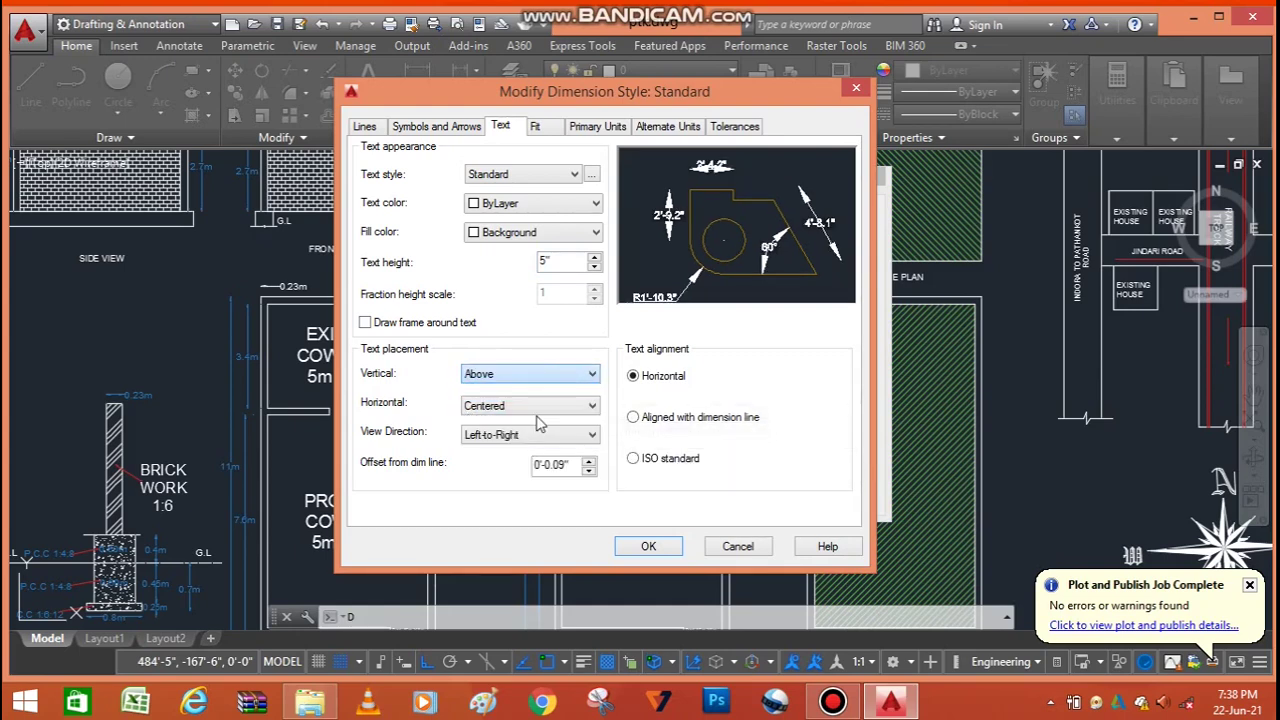
key(Down)
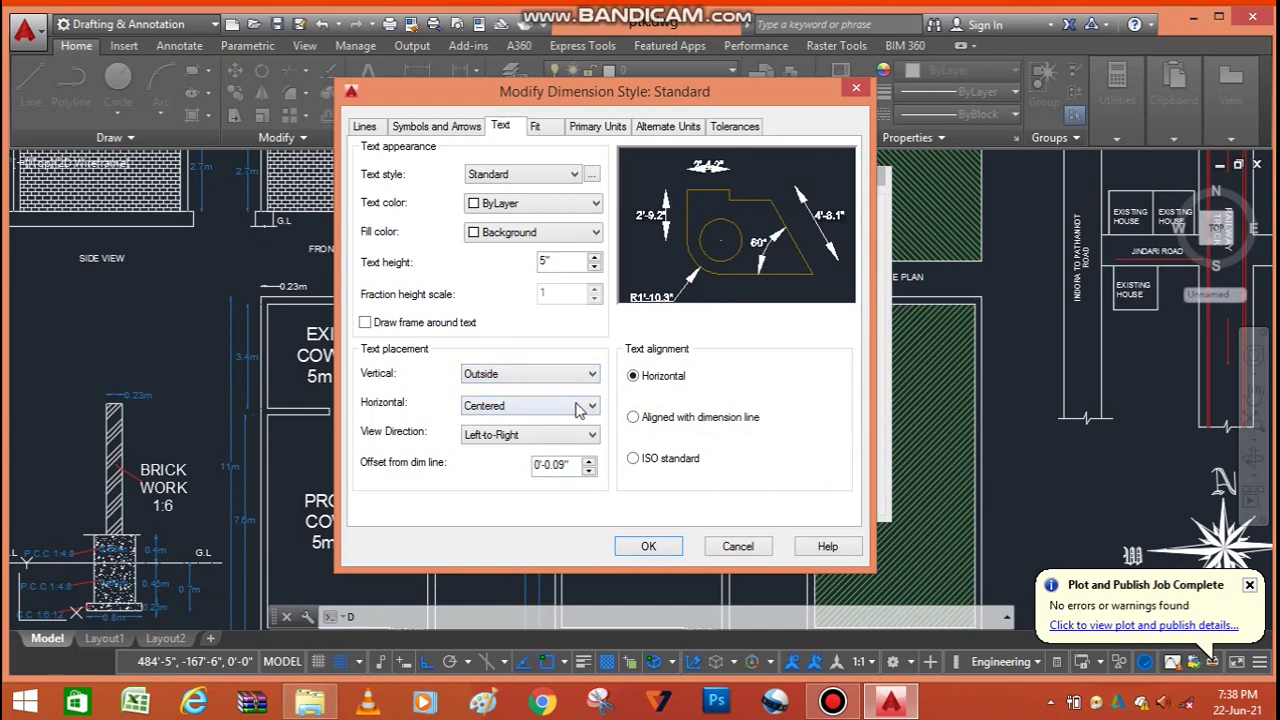
click(543, 378)
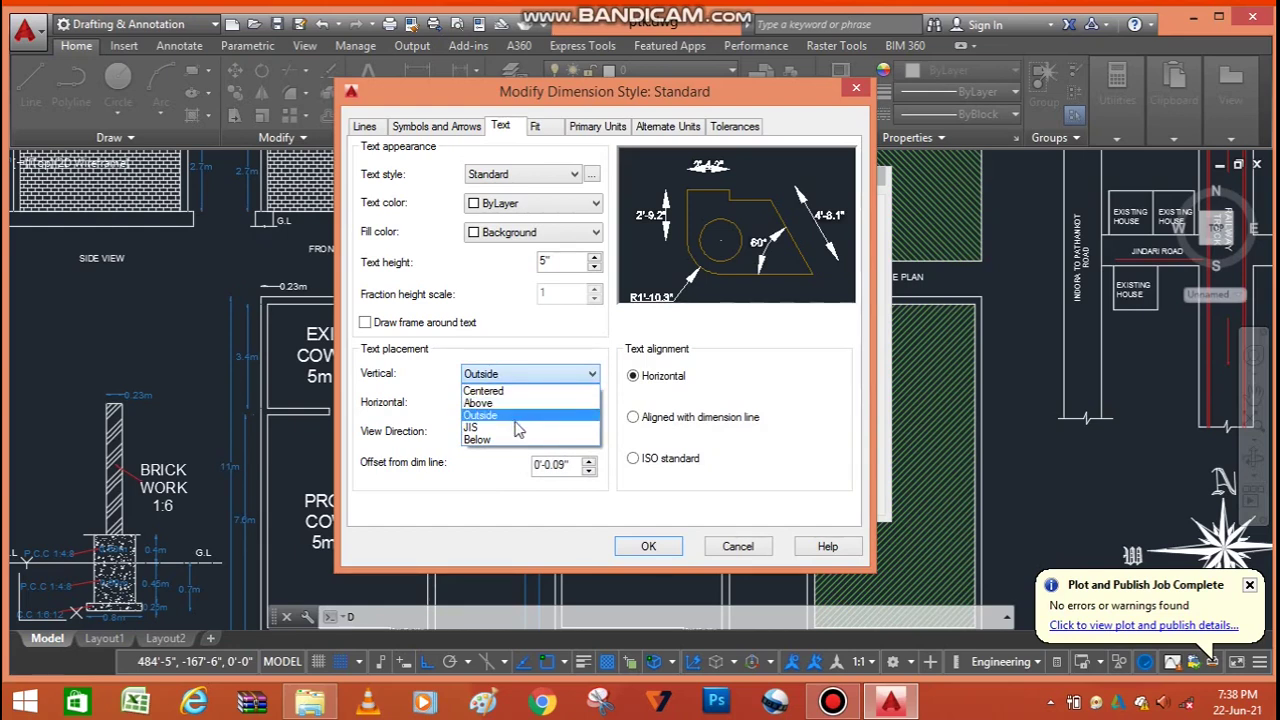
click(520, 428)
click(565, 378)
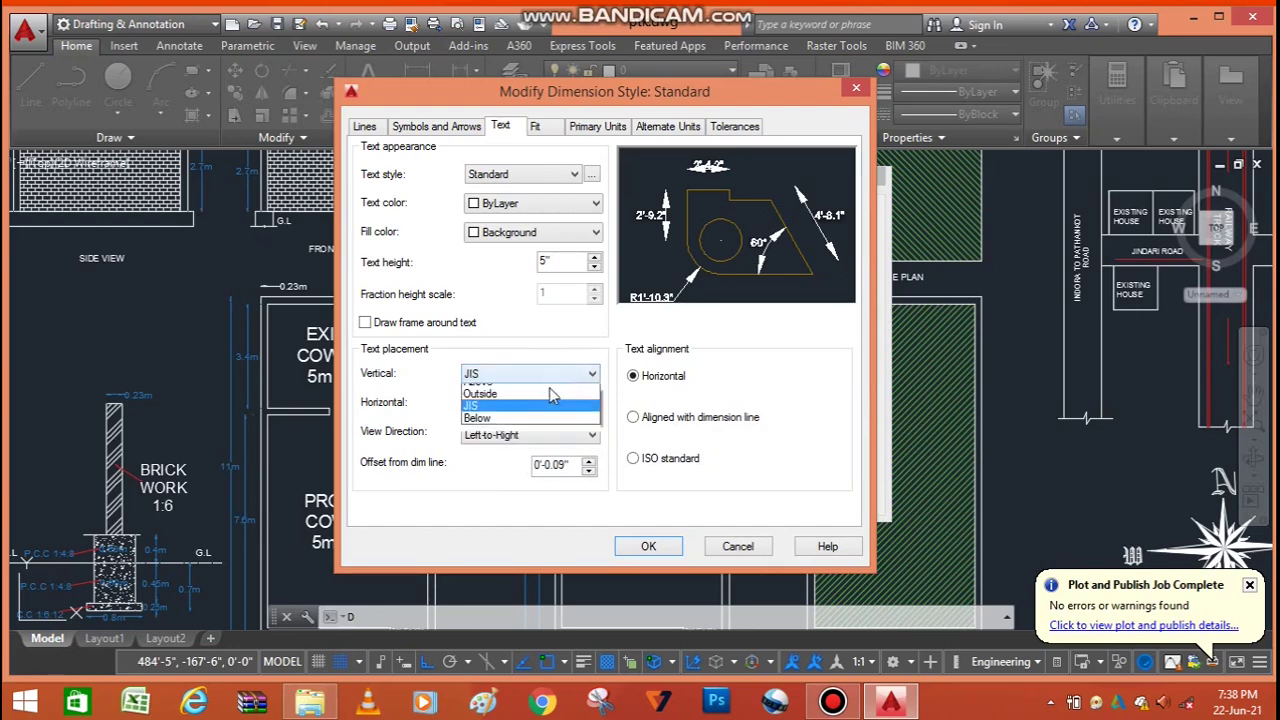
click(525, 437)
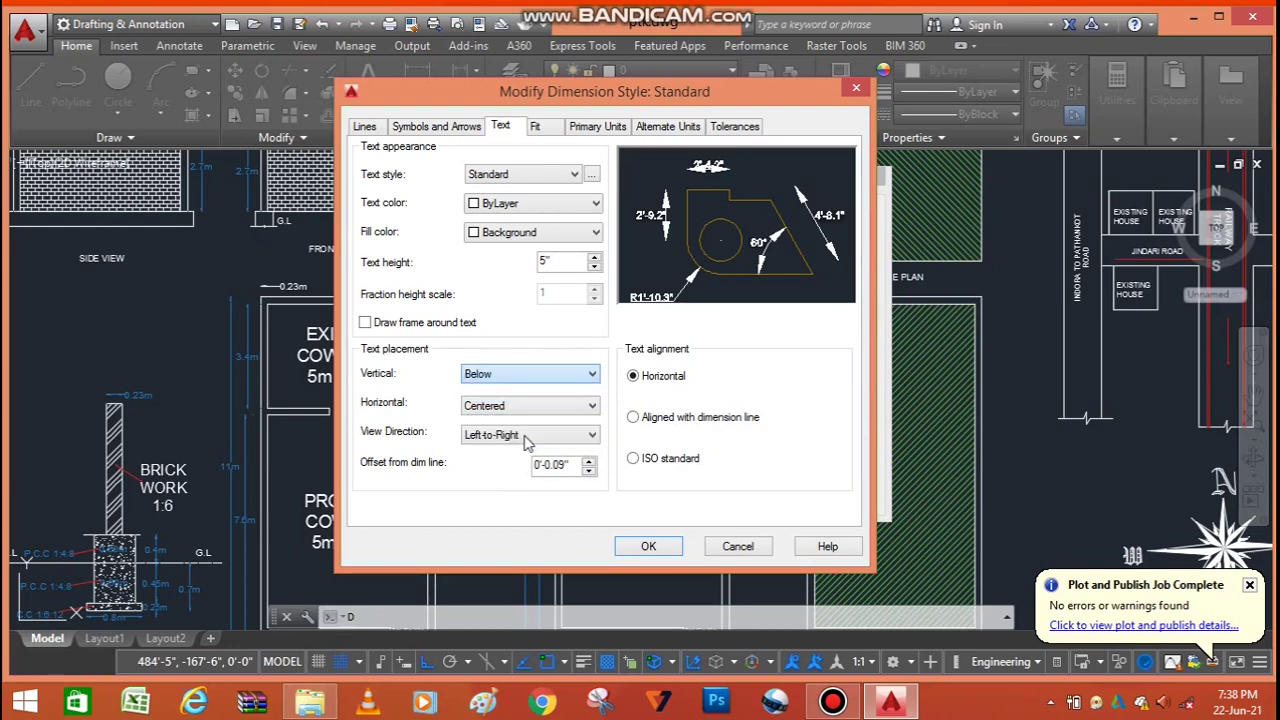
click(586, 374)
click(549, 392)
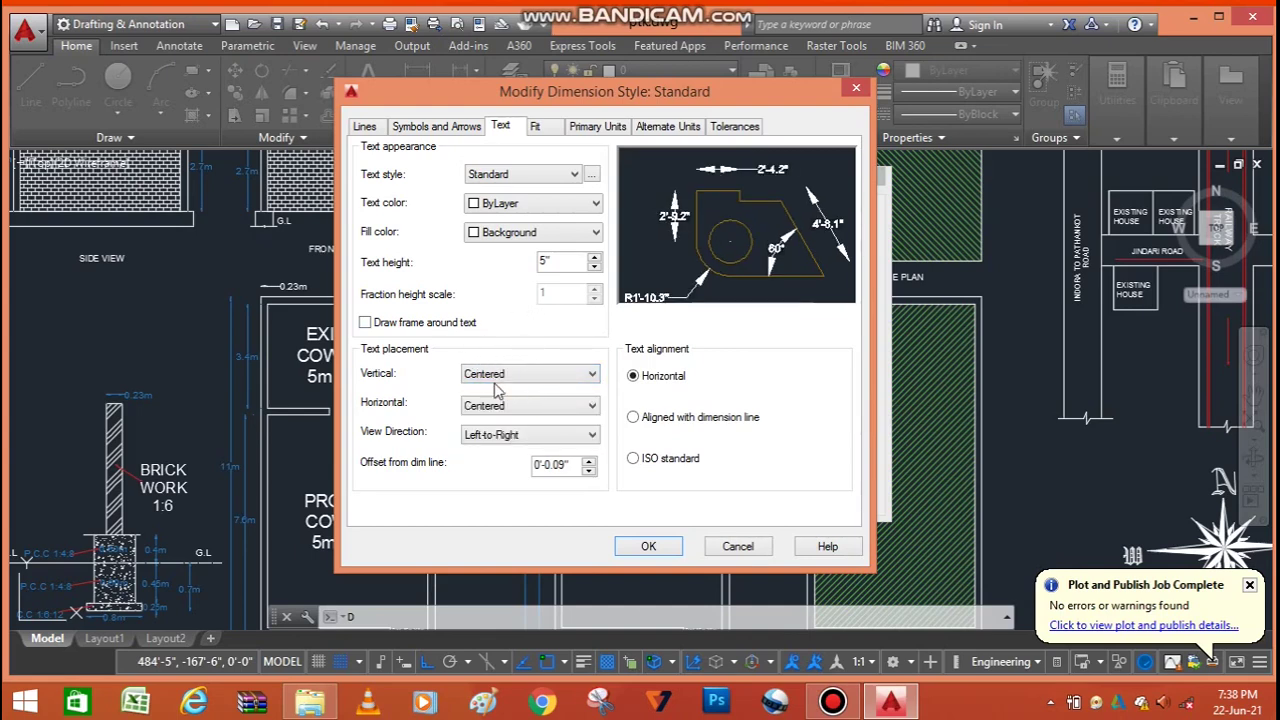
- Try horizontal text placement at Extension line 1, then set it to Centered
click(505, 410)
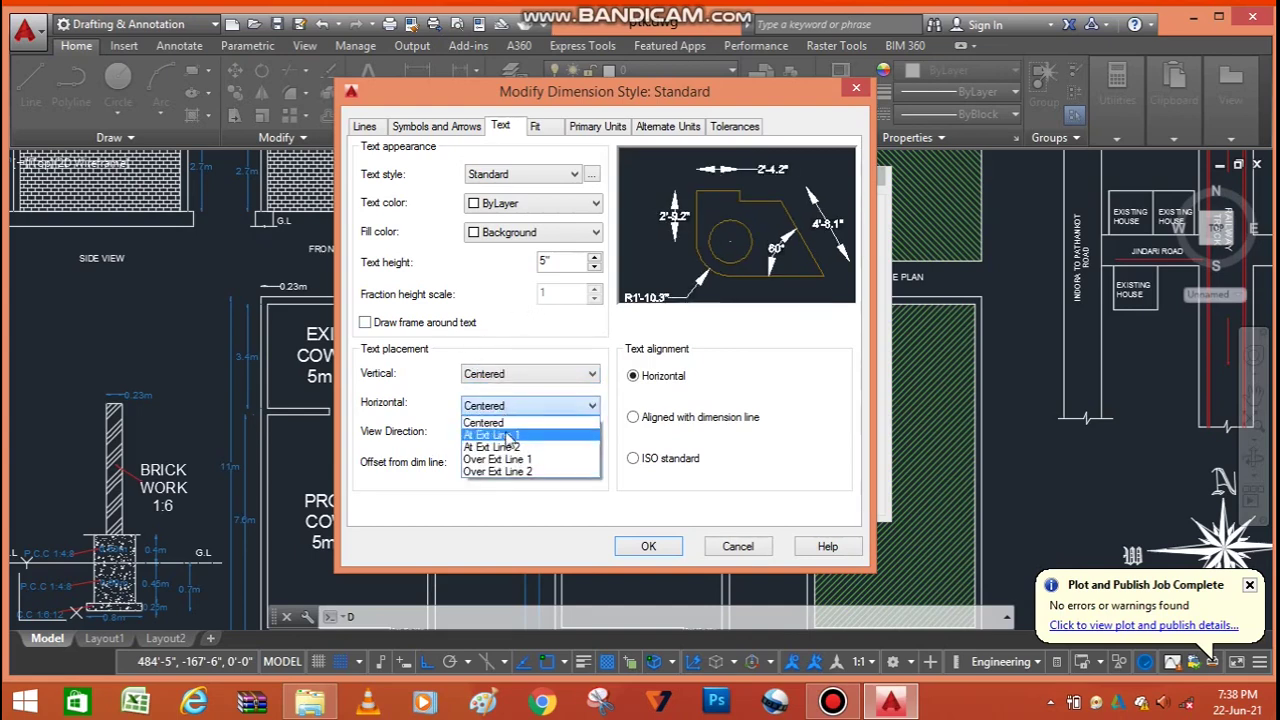
click(514, 446)
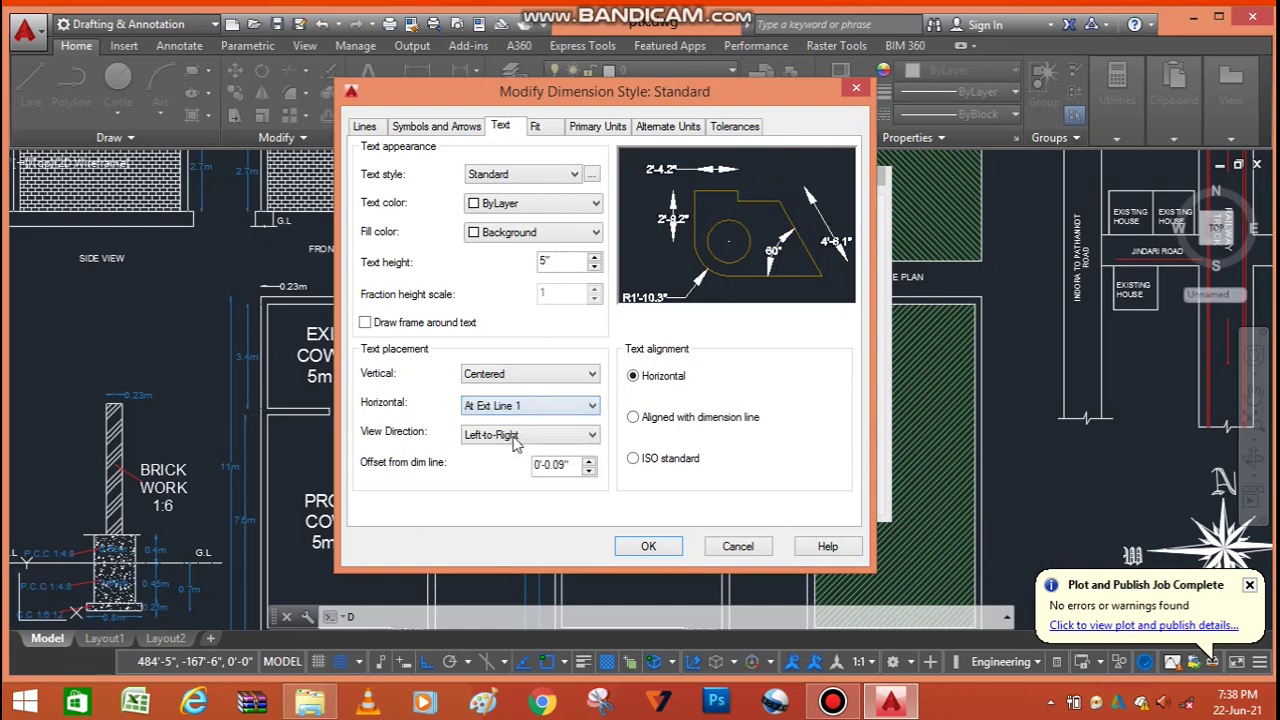
click(522, 408)
click(510, 423)
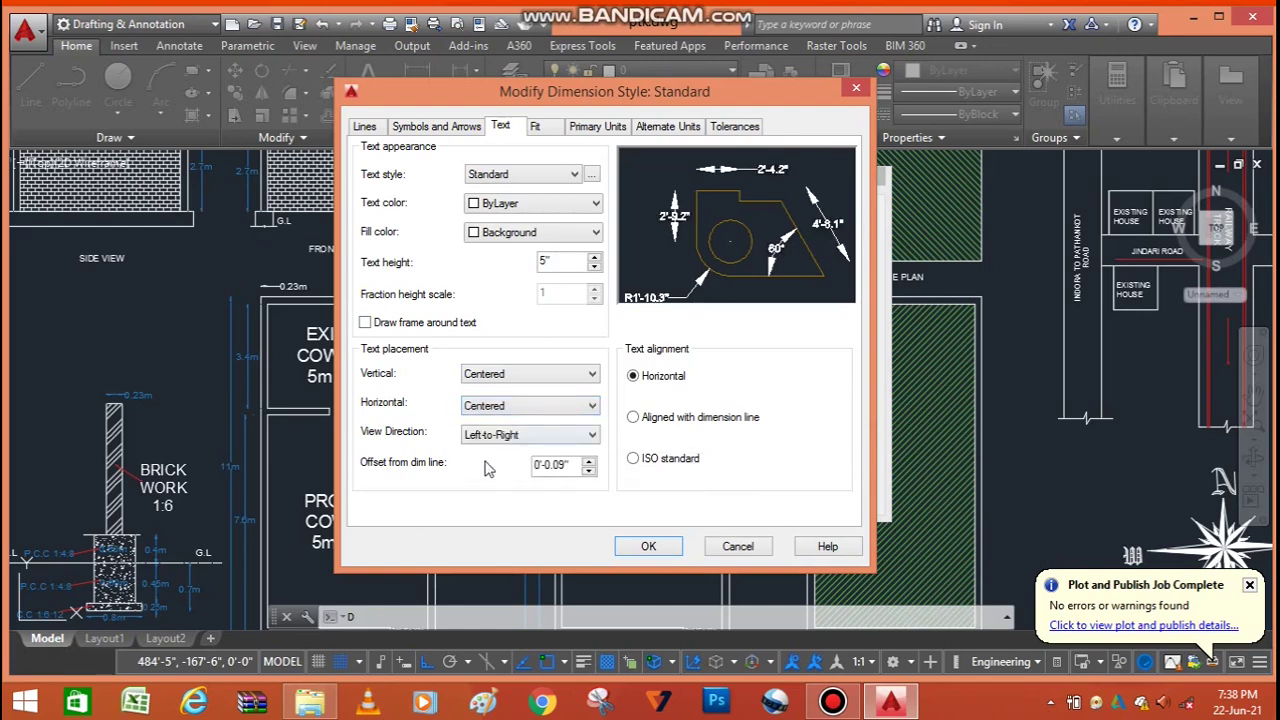
- Try Right-to-Left text view direction, then restore Left-to-Right
click(503, 436)
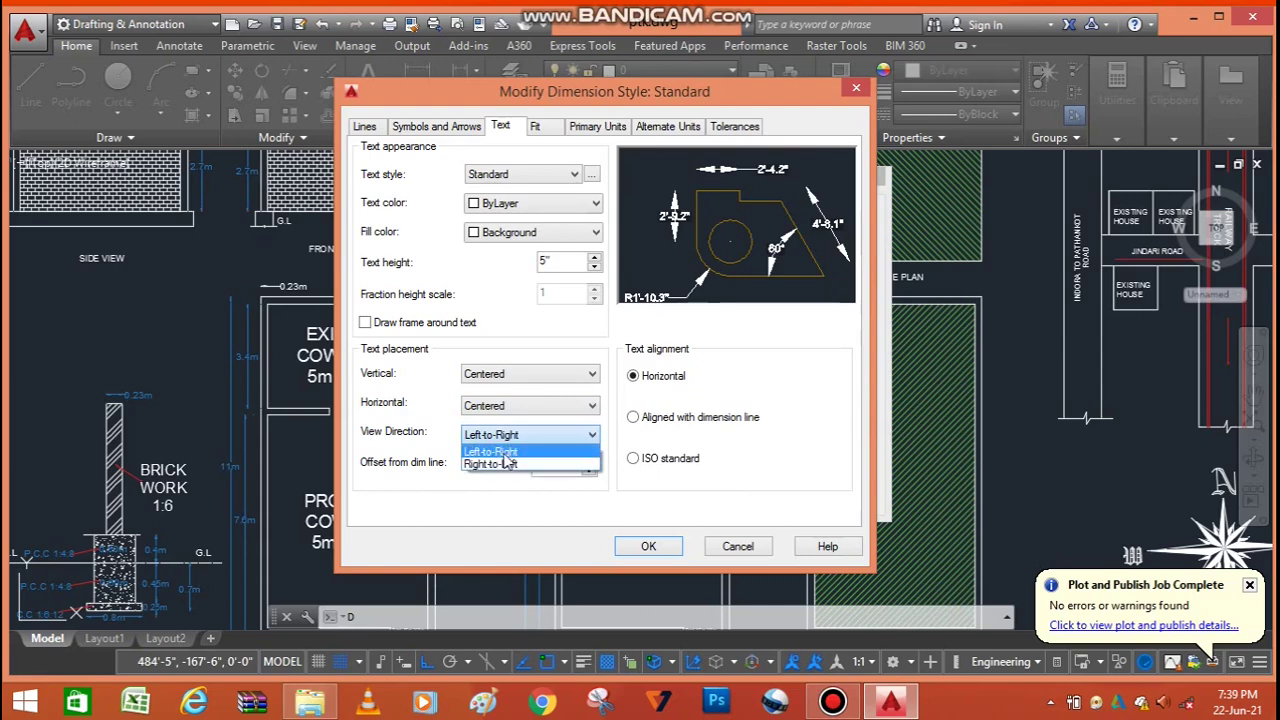
click(500, 464)
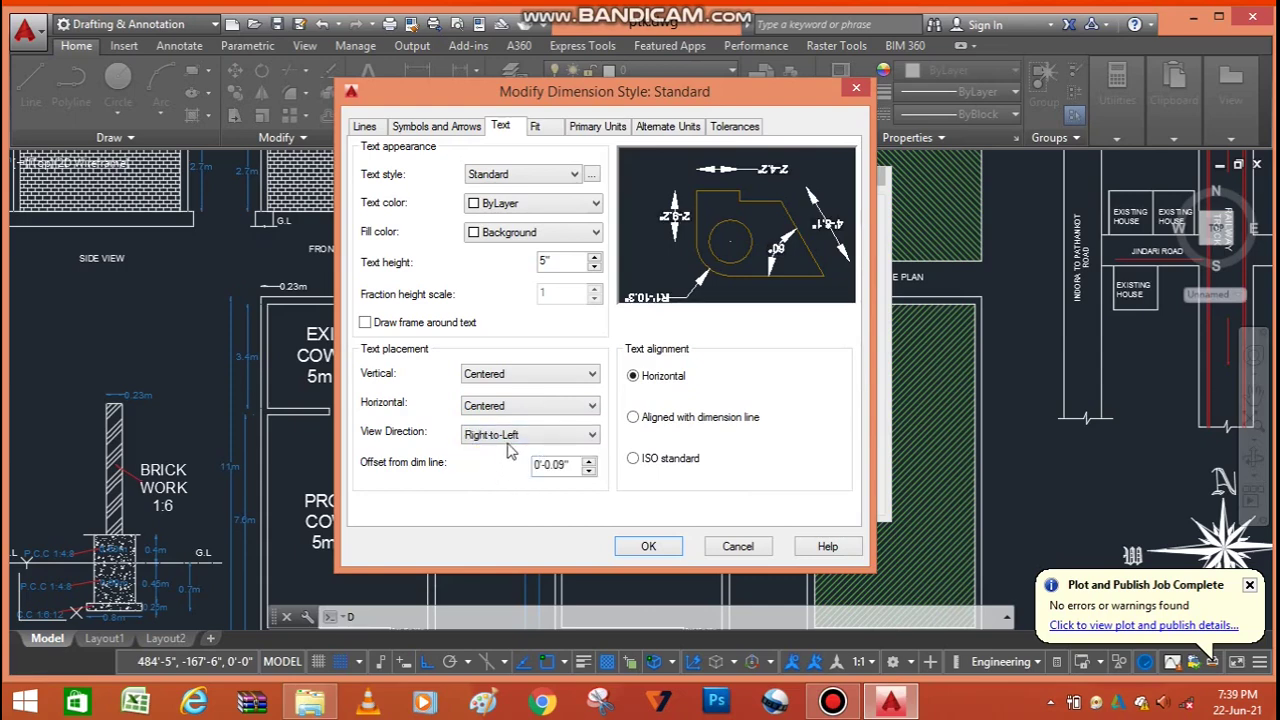
click(510, 436)
click(495, 449)
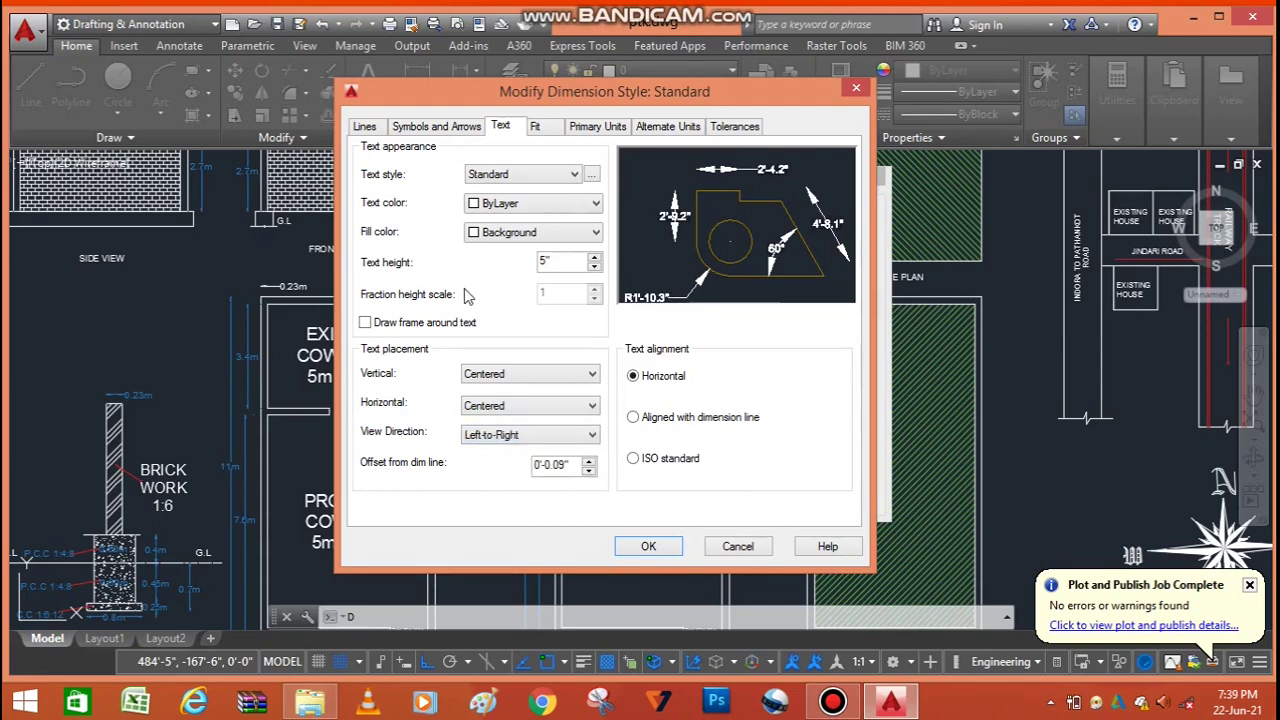
- On the Fit tab, try the Arrows, Text and Both options, keep best fit, and view Primary Units
click(537, 128)
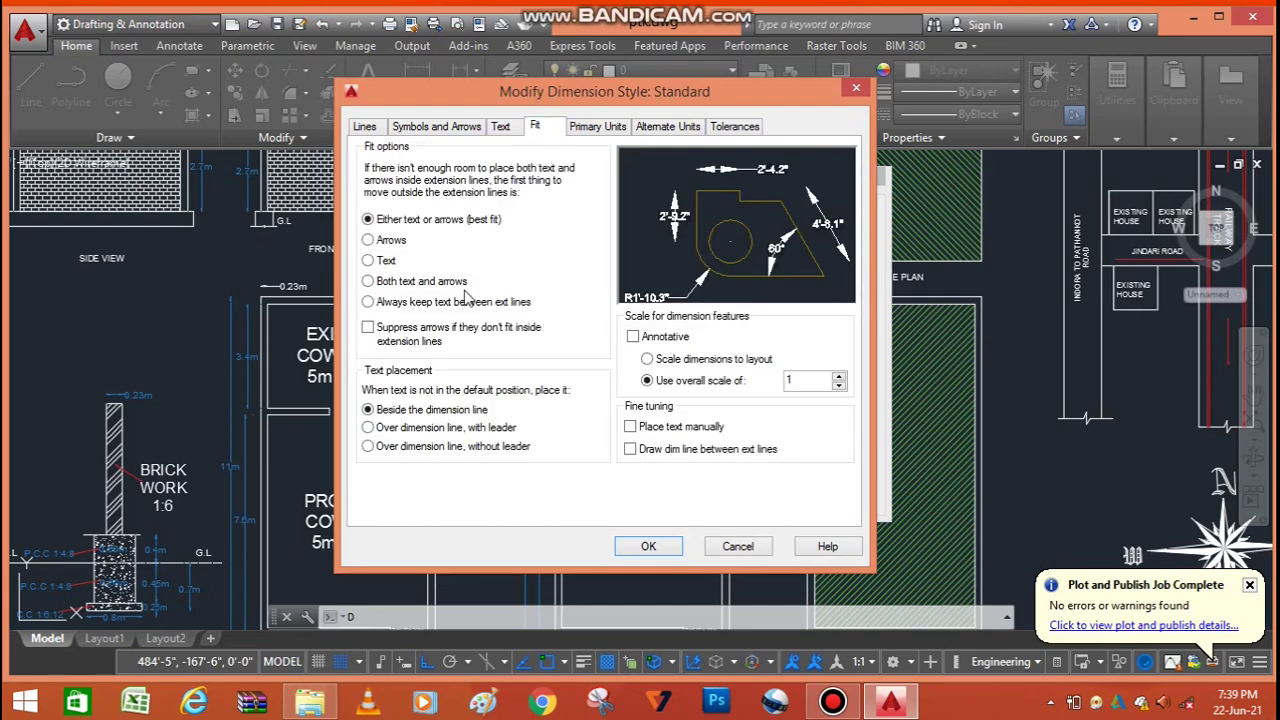
click(368, 241)
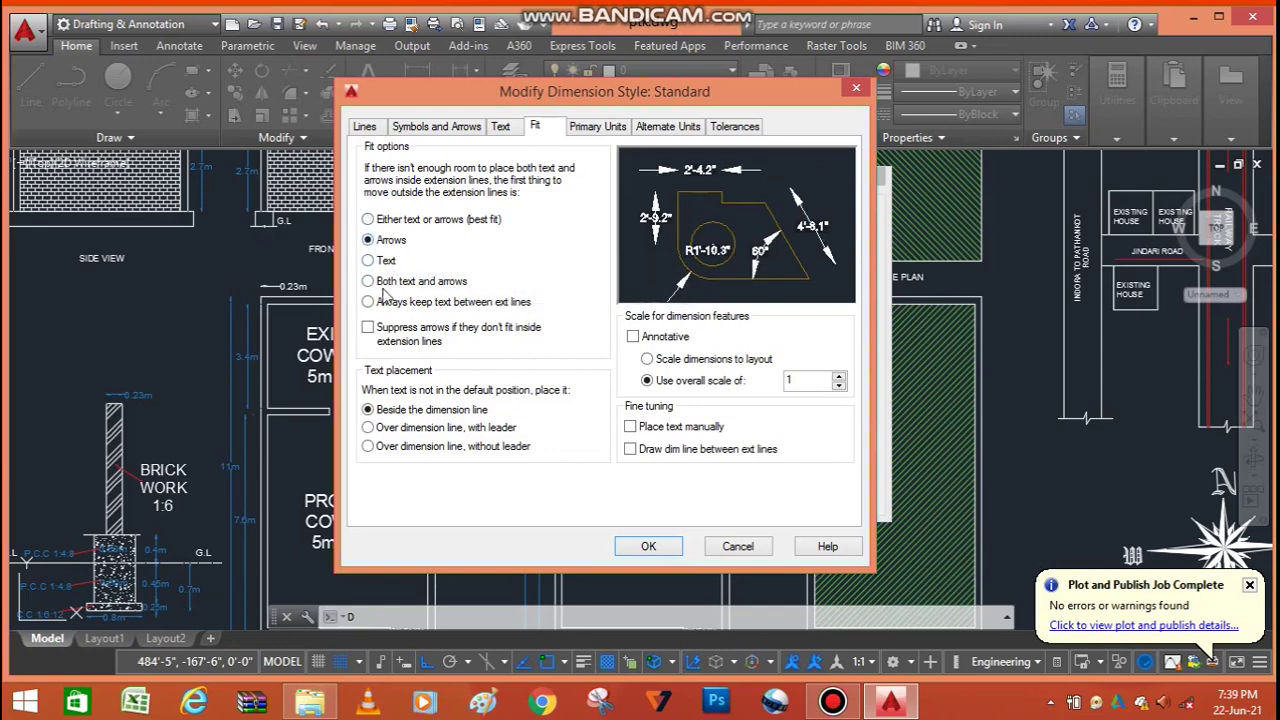
click(368, 261)
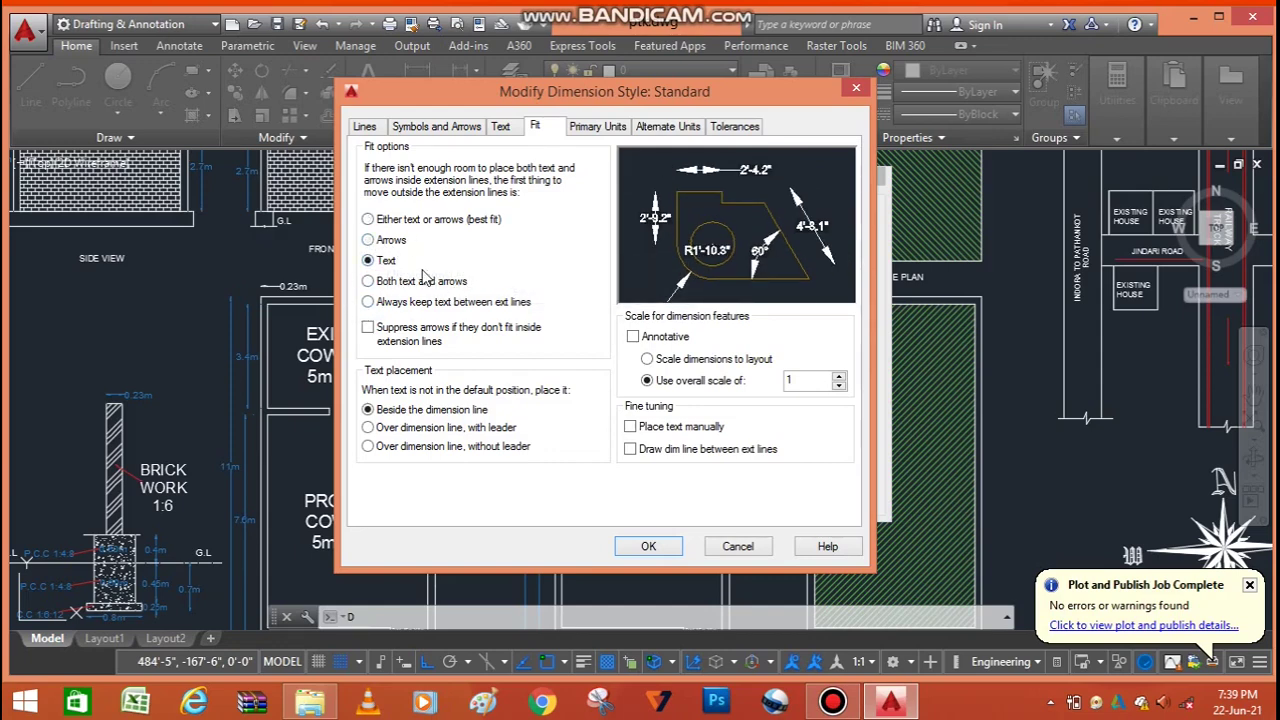
click(375, 284)
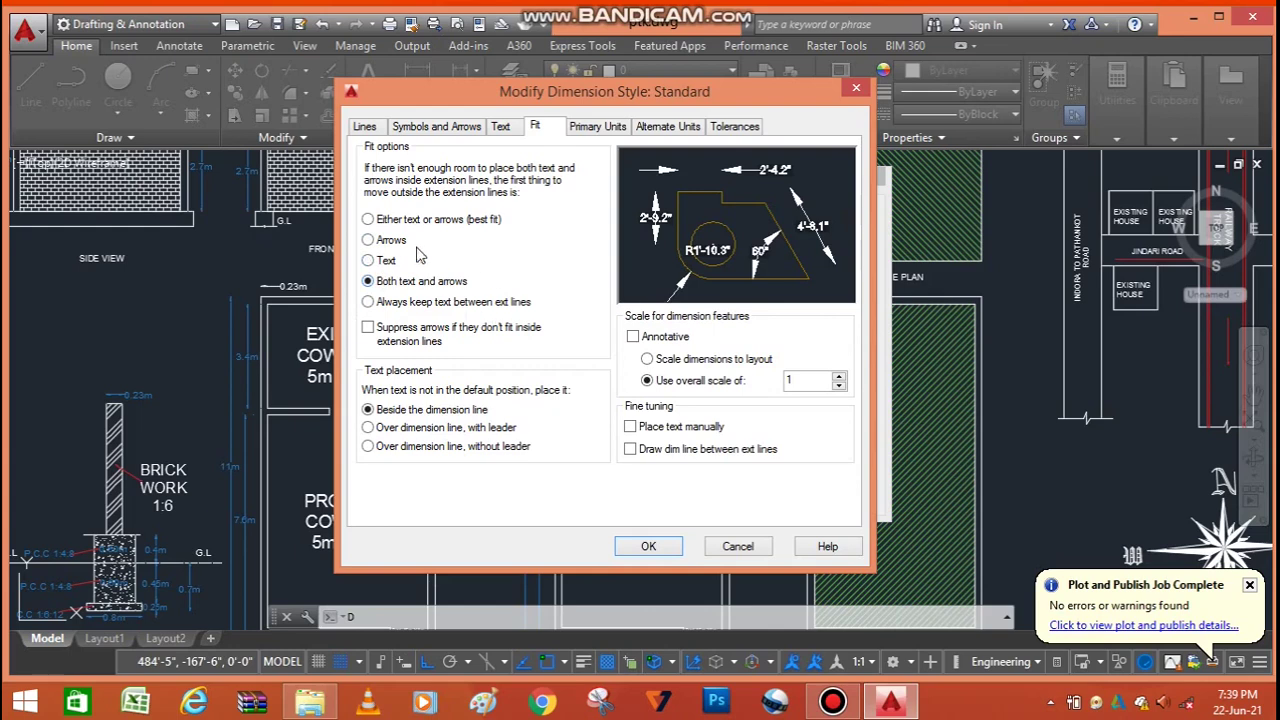
click(368, 220)
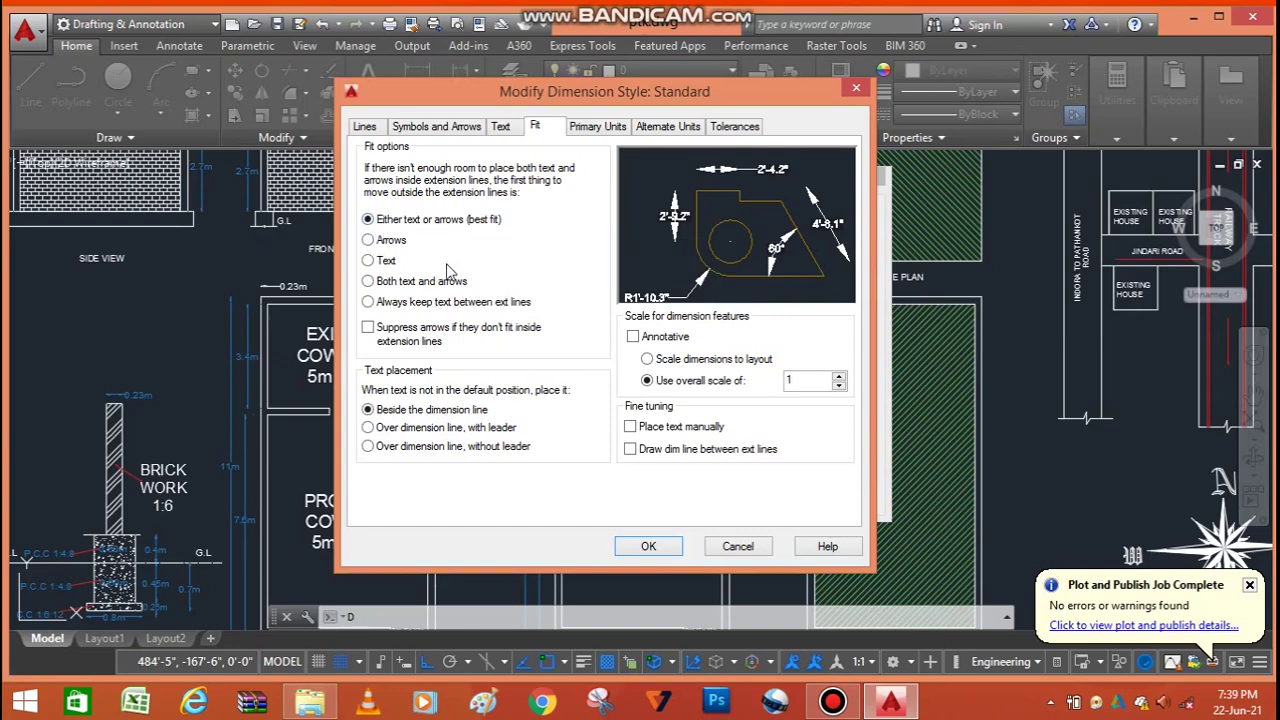
click(368, 282)
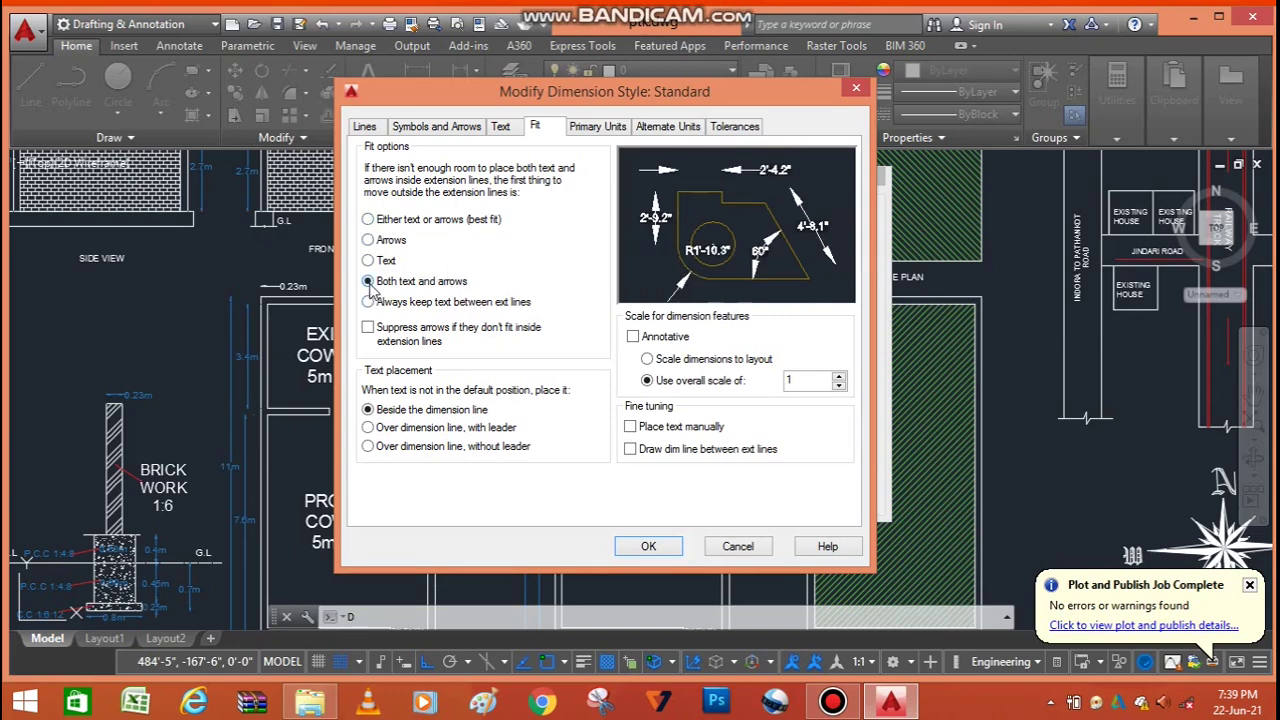
click(381, 220)
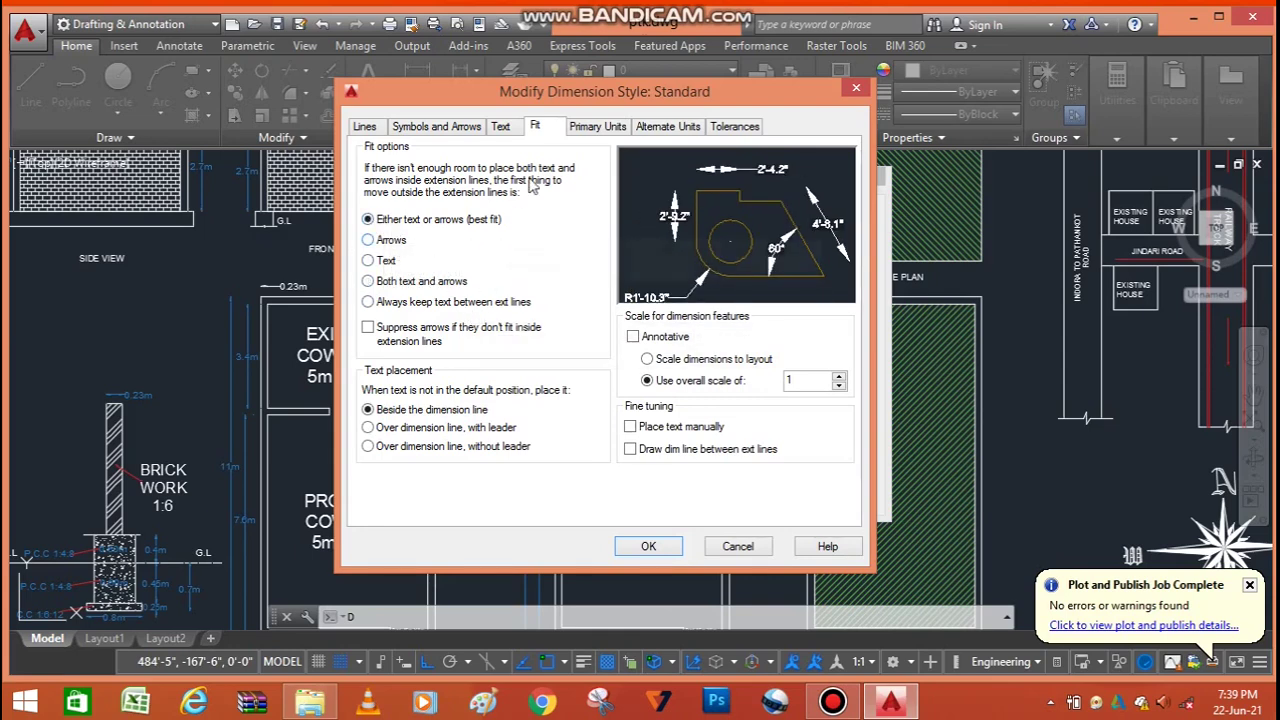
click(597, 130)
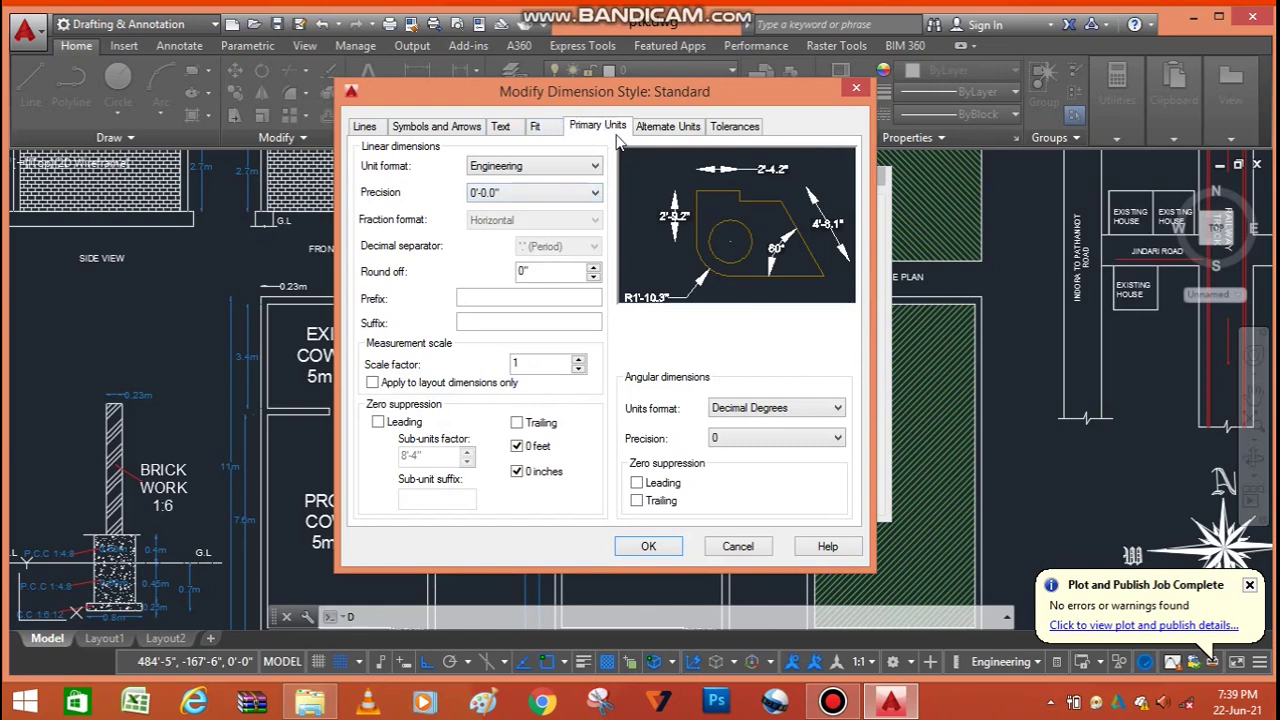
- Cycle linear unit format through Scientific, Decimal, Engineering and Fractional, leaving Windows Desktop
click(512, 168)
click(512, 182)
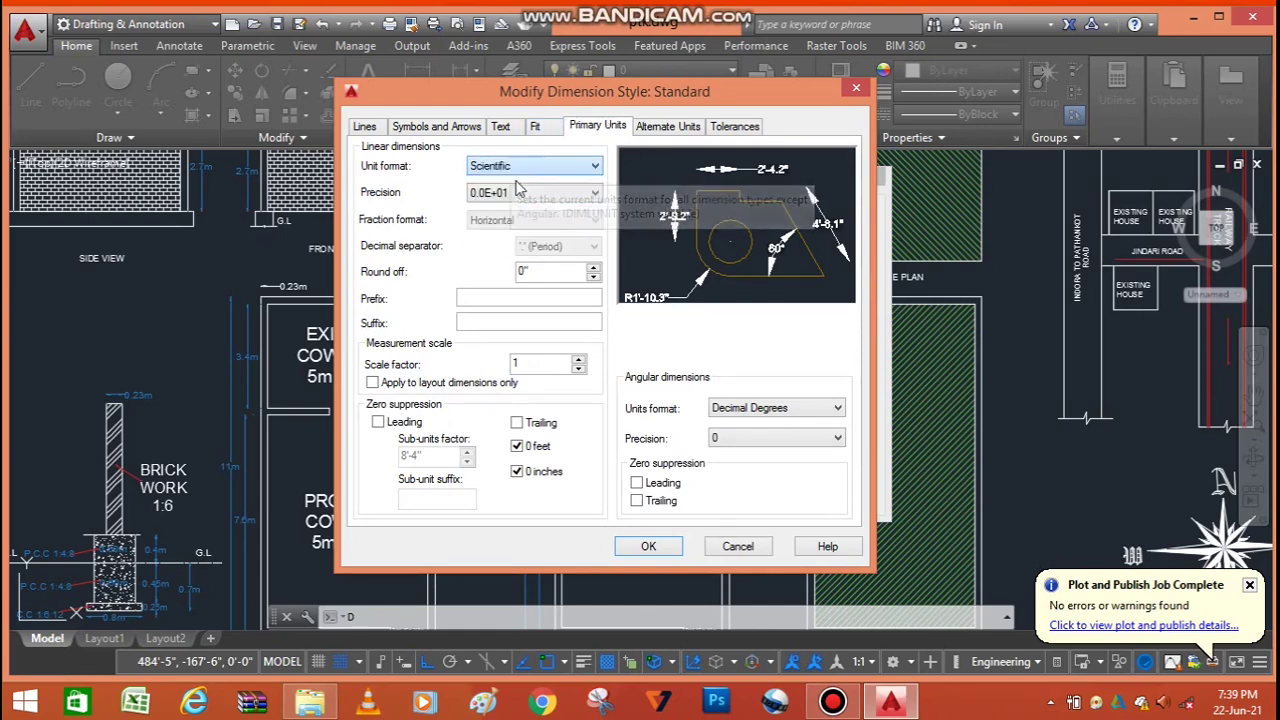
click(526, 168)
click(520, 191)
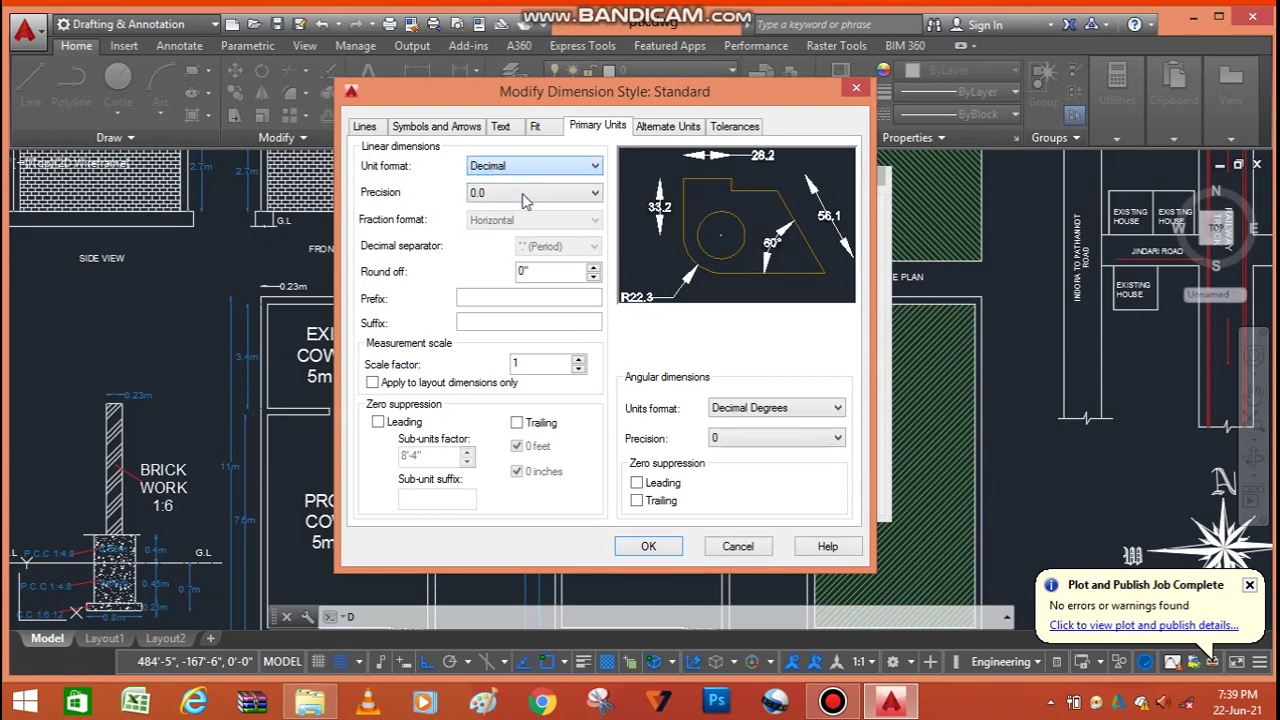
click(536, 168)
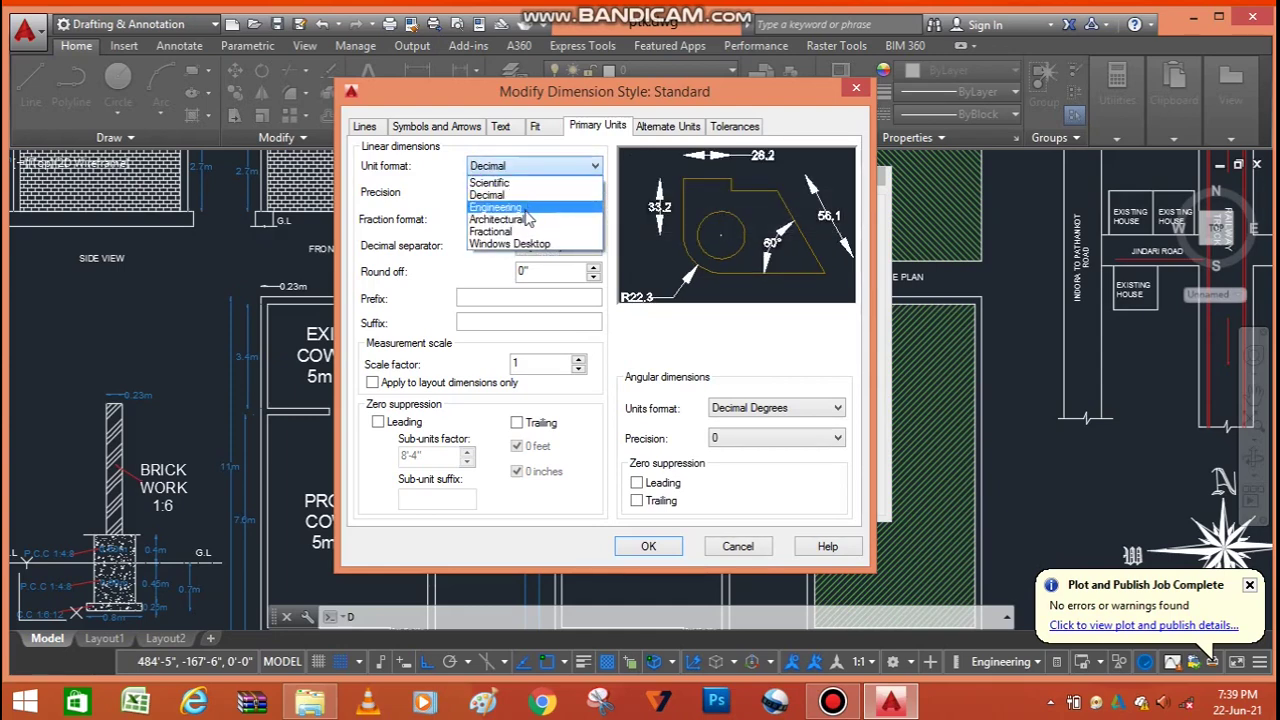
click(526, 208)
click(548, 168)
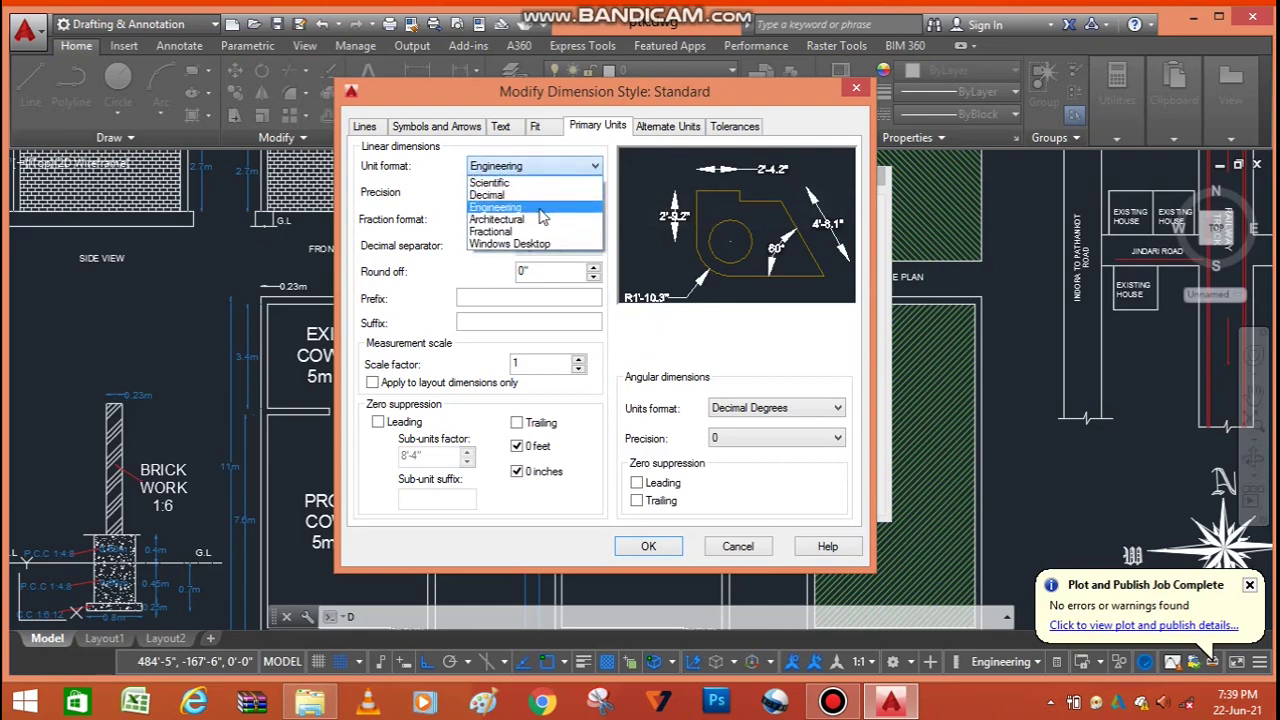
click(538, 231)
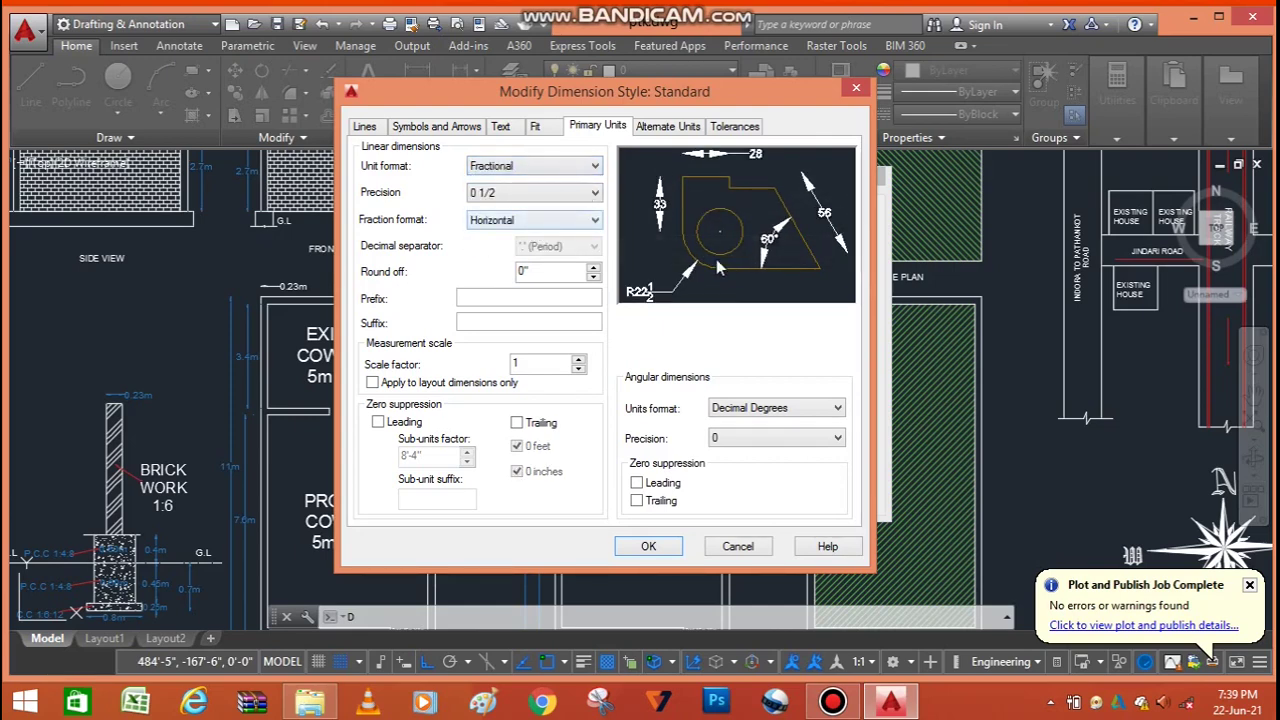
click(558, 167)
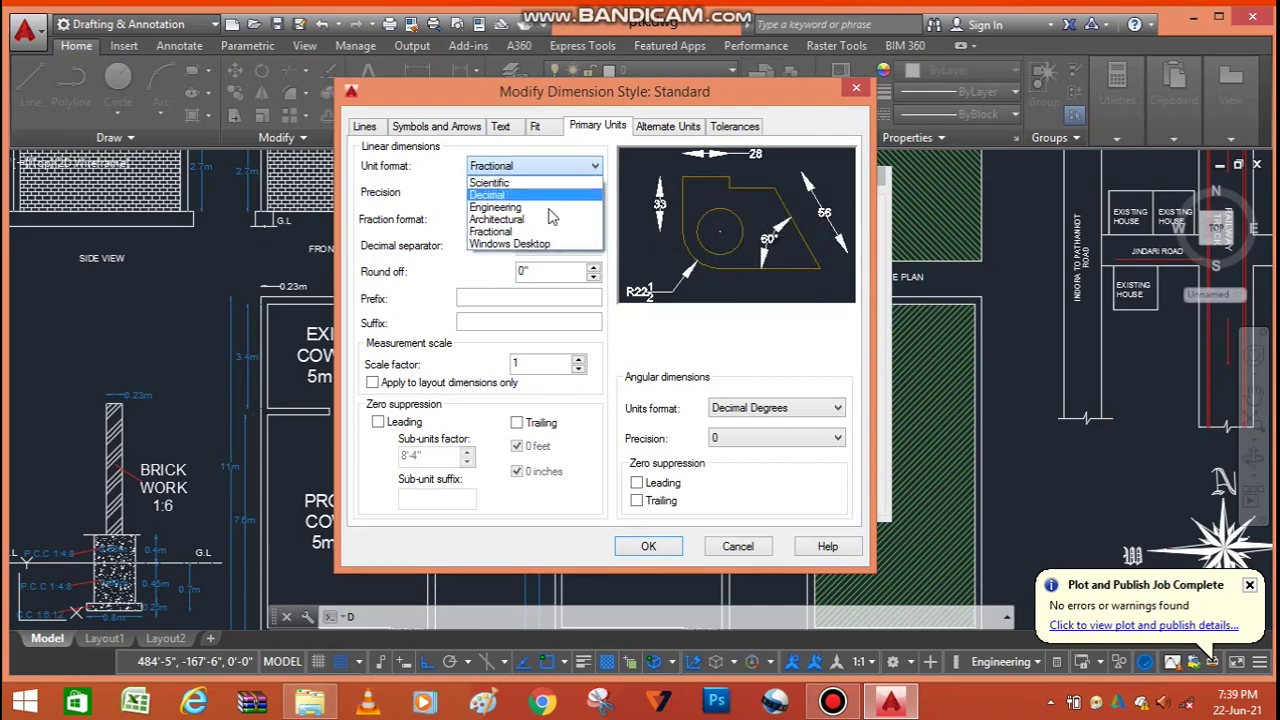
click(556, 244)
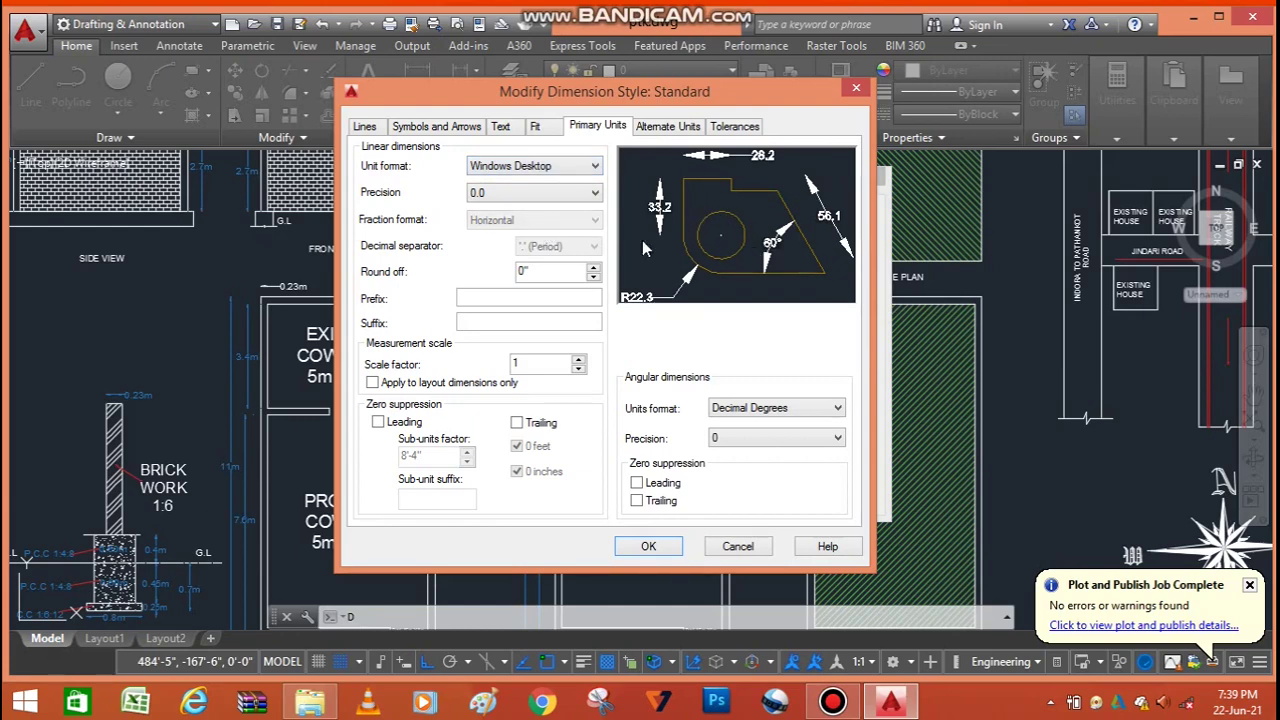
click(560, 170)
click(548, 245)
- Keep angular units at Decimal Degrees and view the Alternate Units settings
click(785, 412)
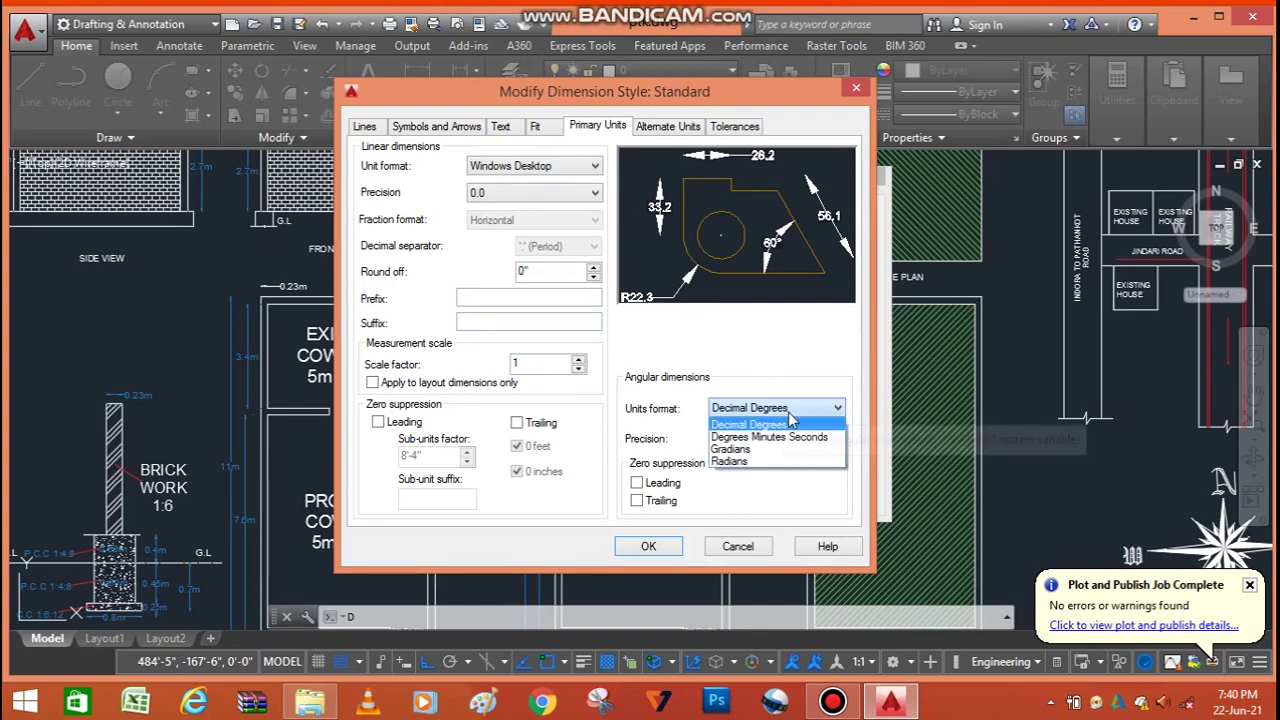
click(762, 358)
click(667, 126)
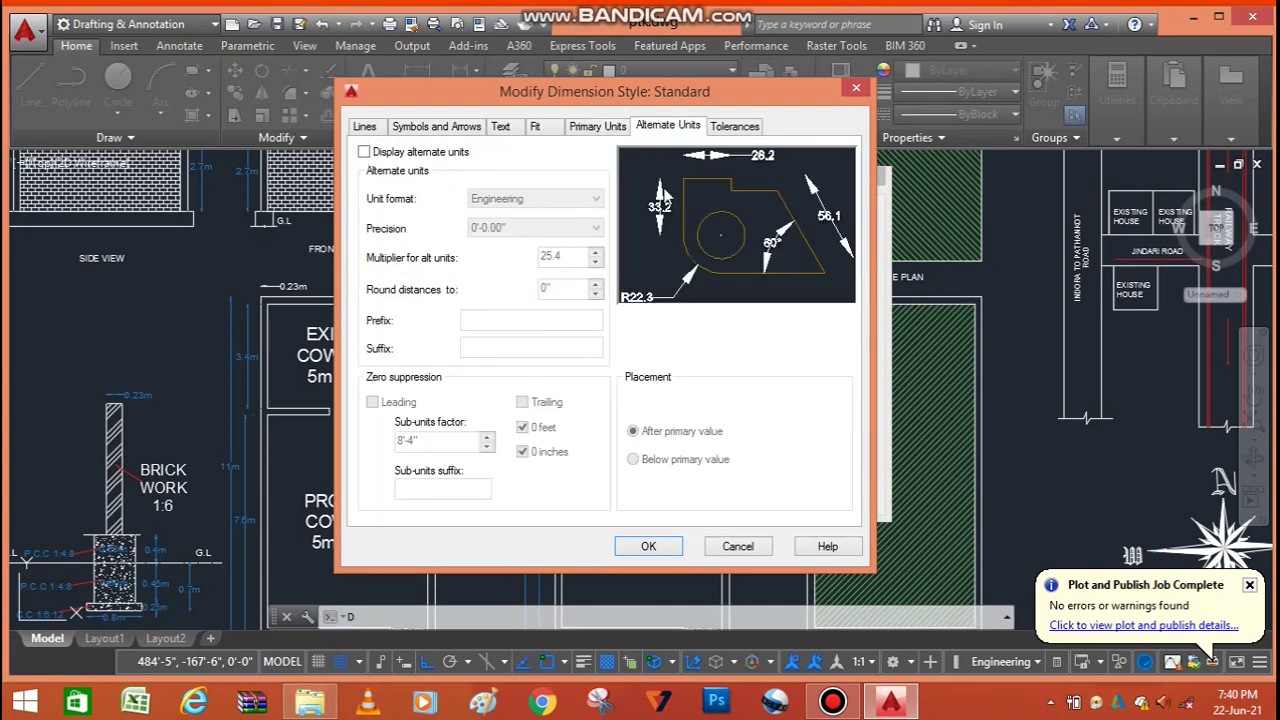
- Preview Display alternate units, turn it back off, and view the Tolerances settings
click(368, 156)
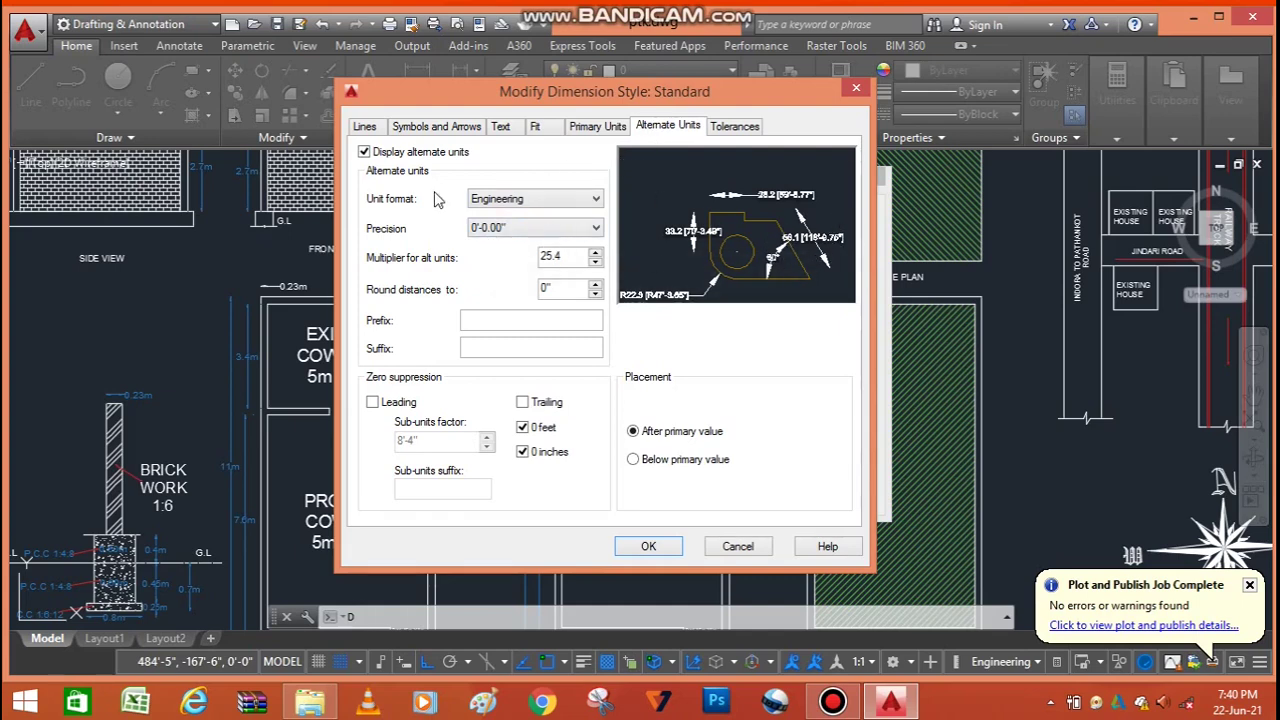
click(364, 153)
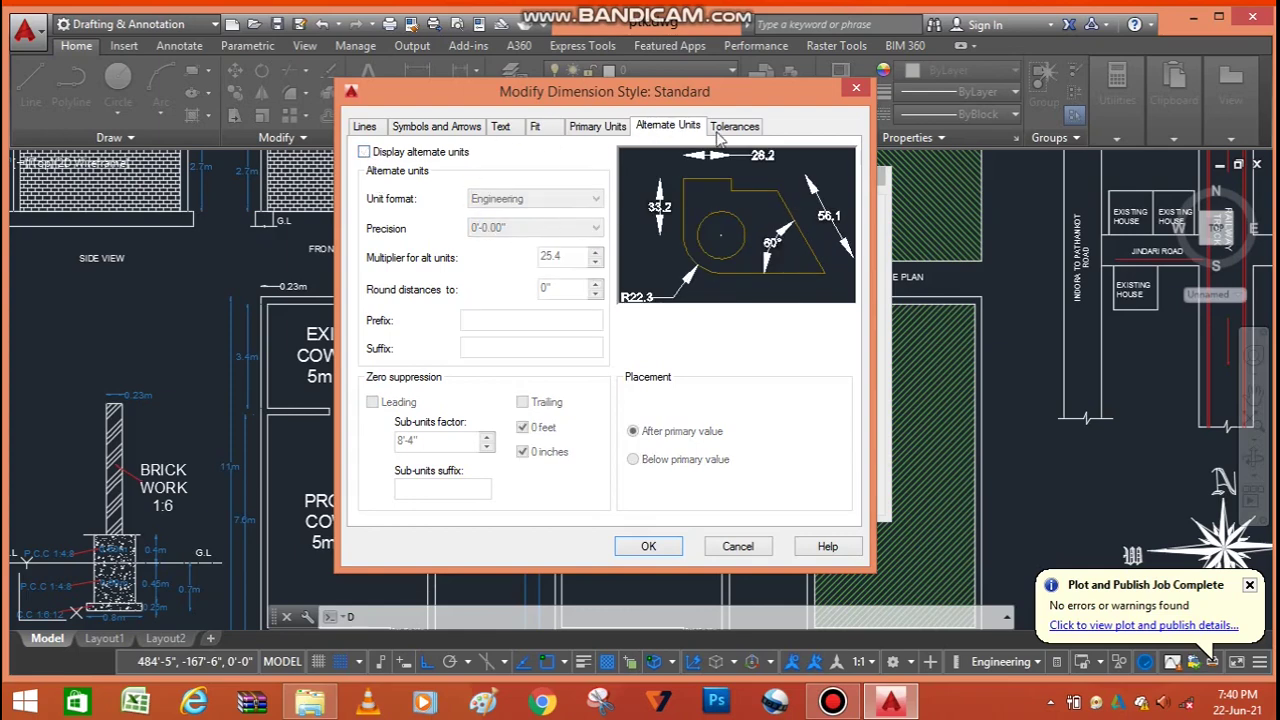
click(734, 127)
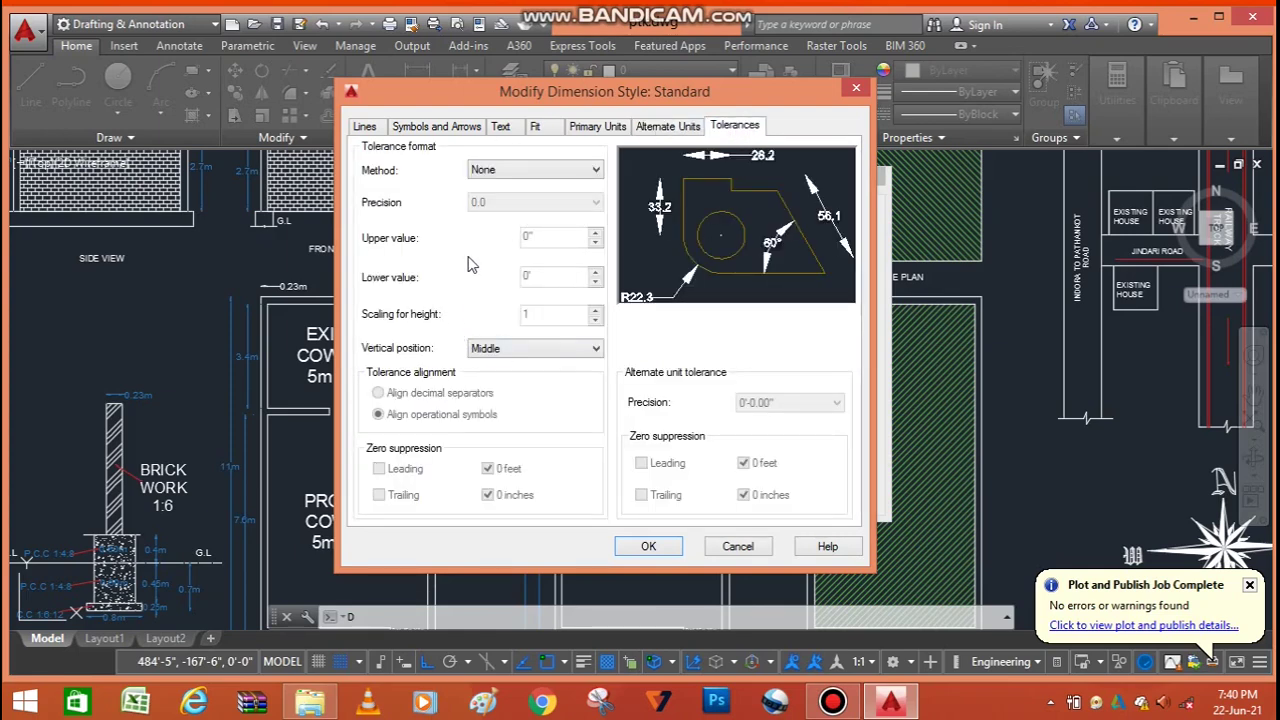
- Preview tolerance methods Symmetrical, Deviation, Limits and Basic, then set the method to None
click(506, 171)
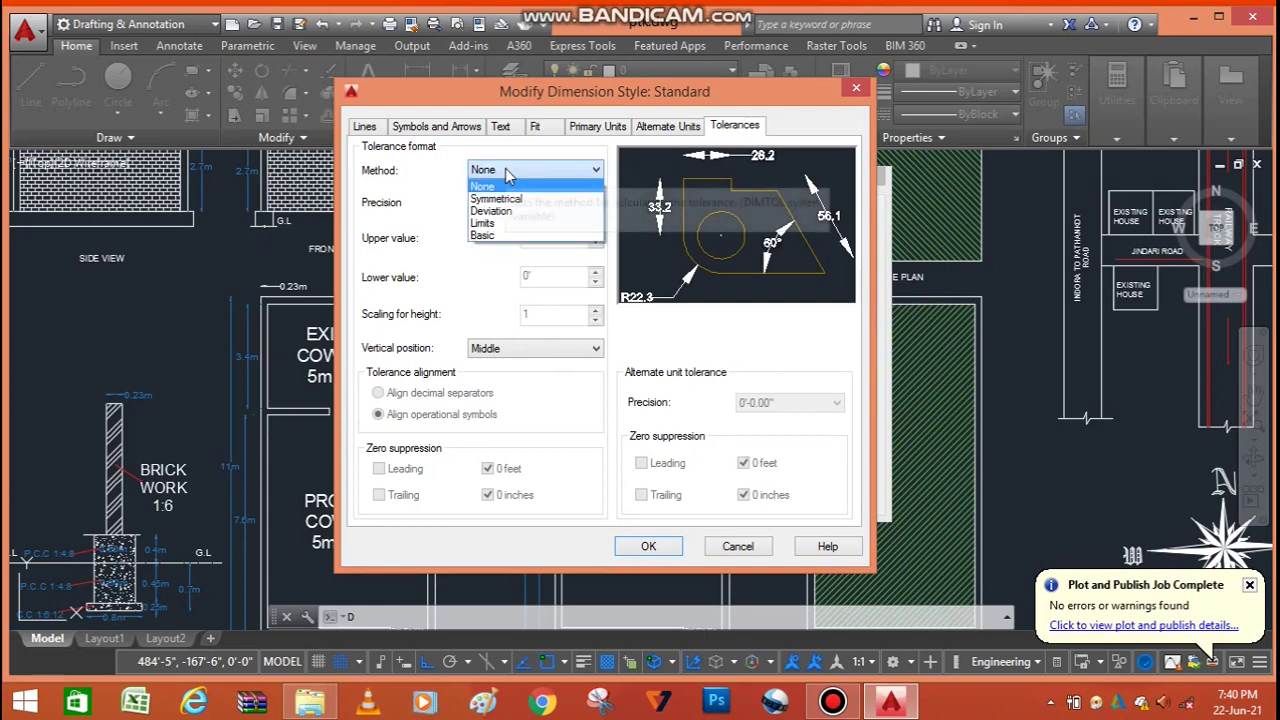
click(506, 172)
click(506, 171)
click(498, 198)
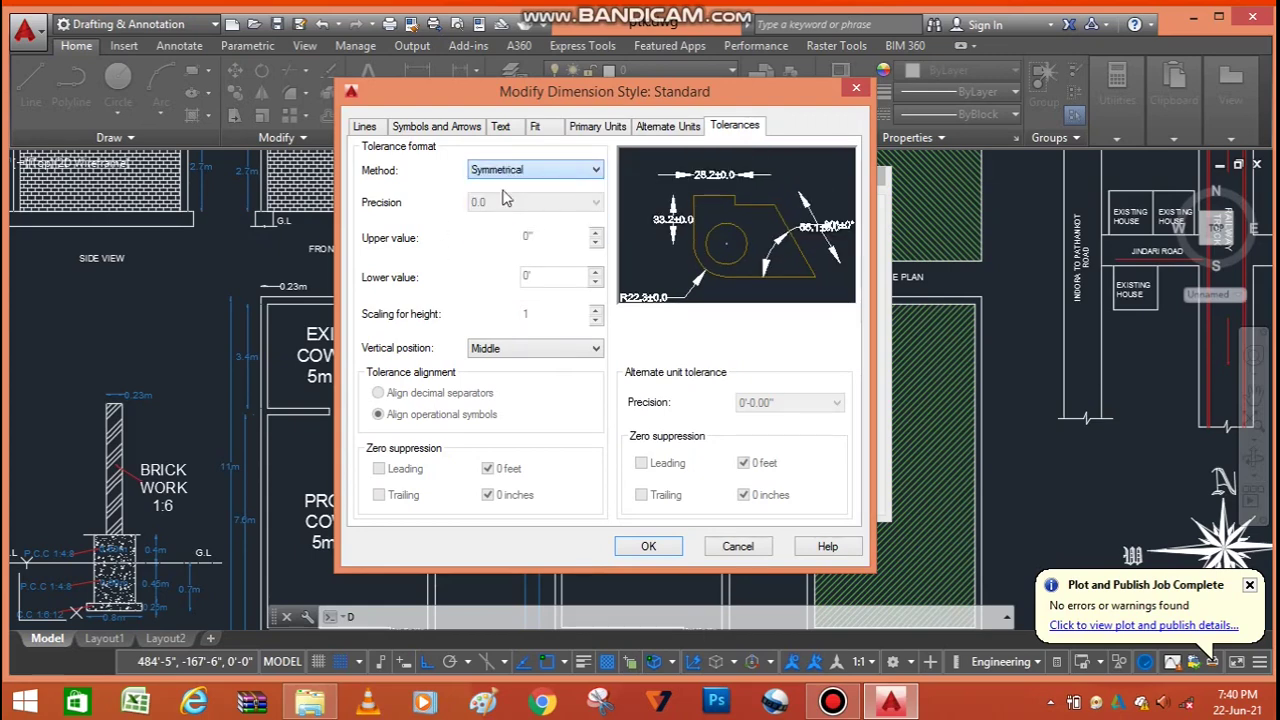
click(523, 171)
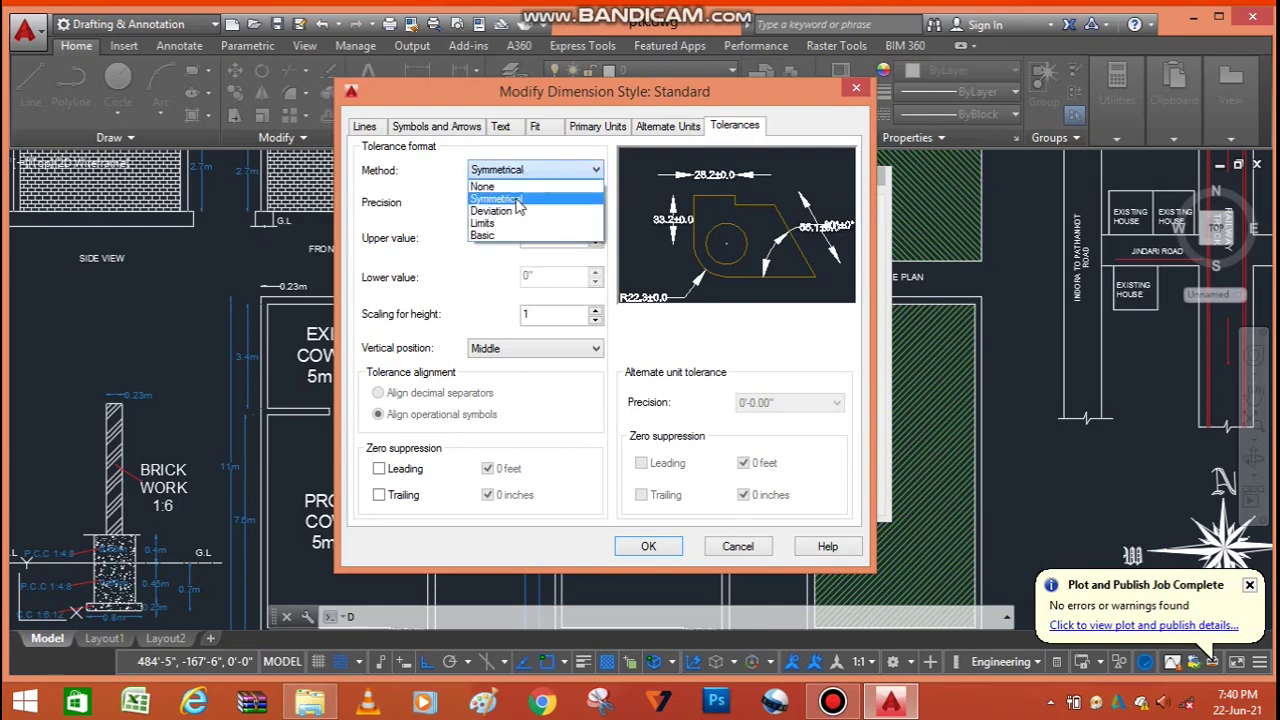
click(525, 212)
click(537, 172)
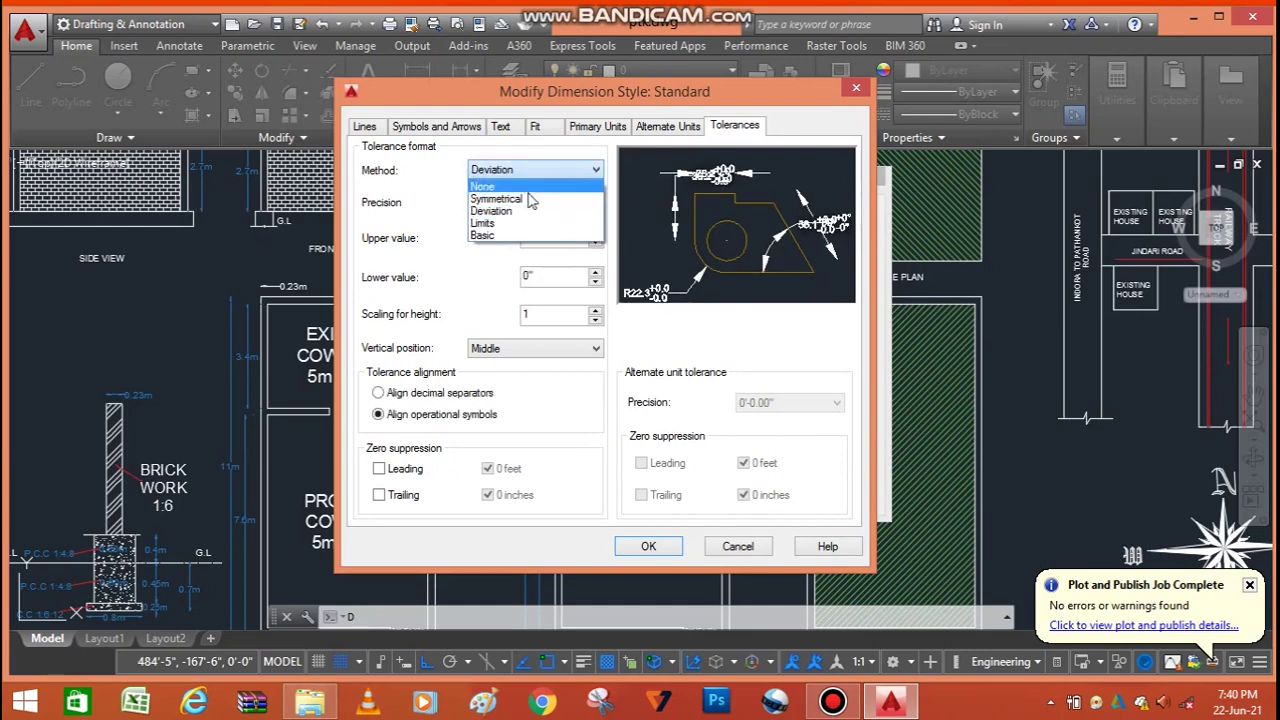
click(520, 225)
click(546, 172)
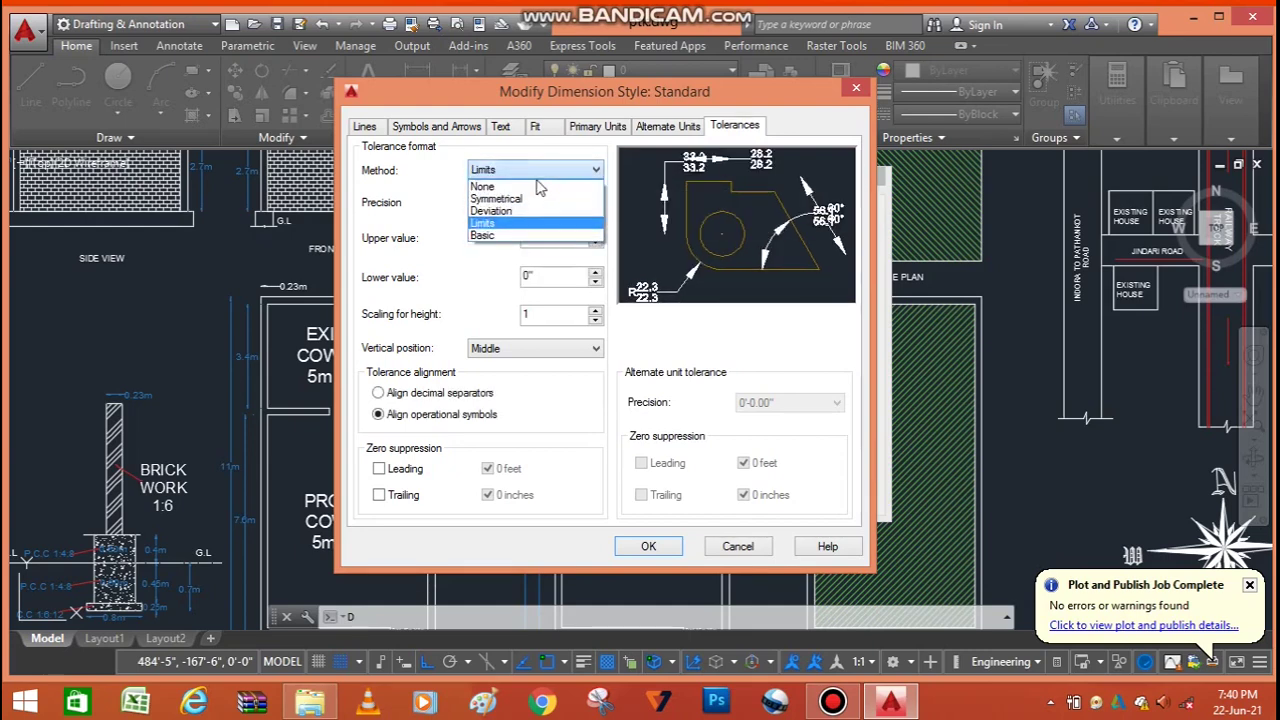
key(Down)
key(Return)
click(546, 172)
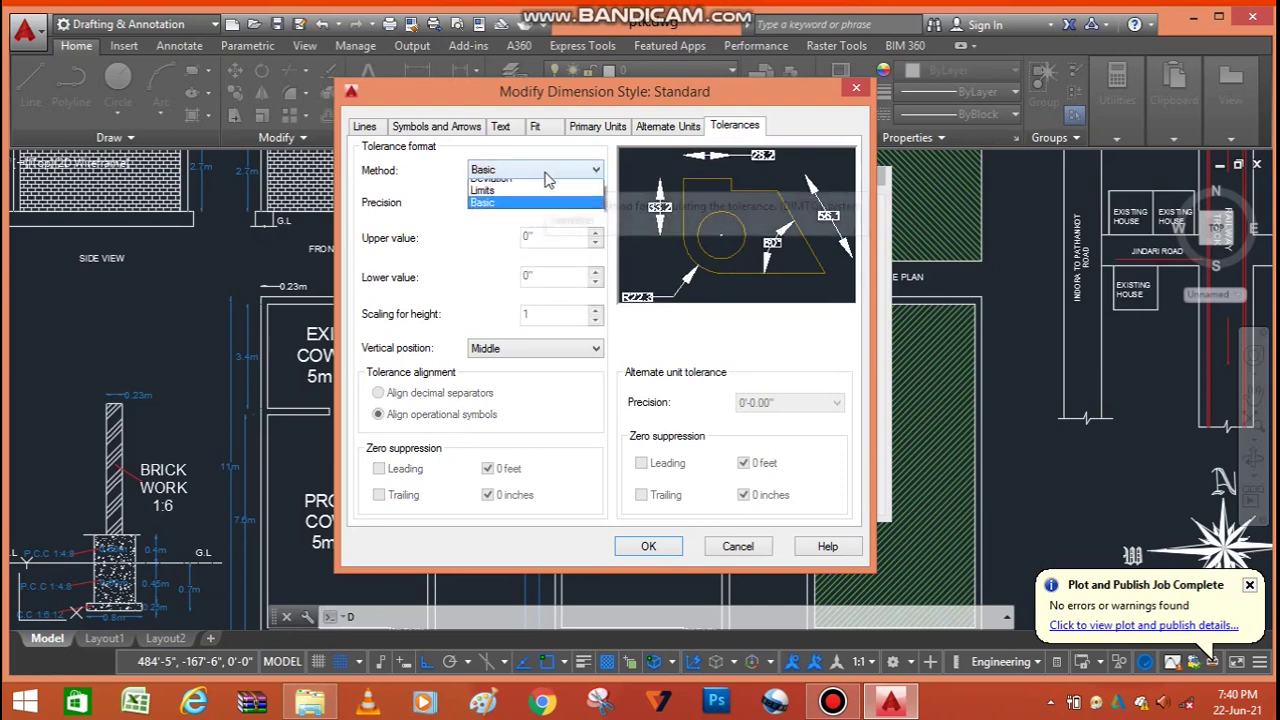
click(517, 187)
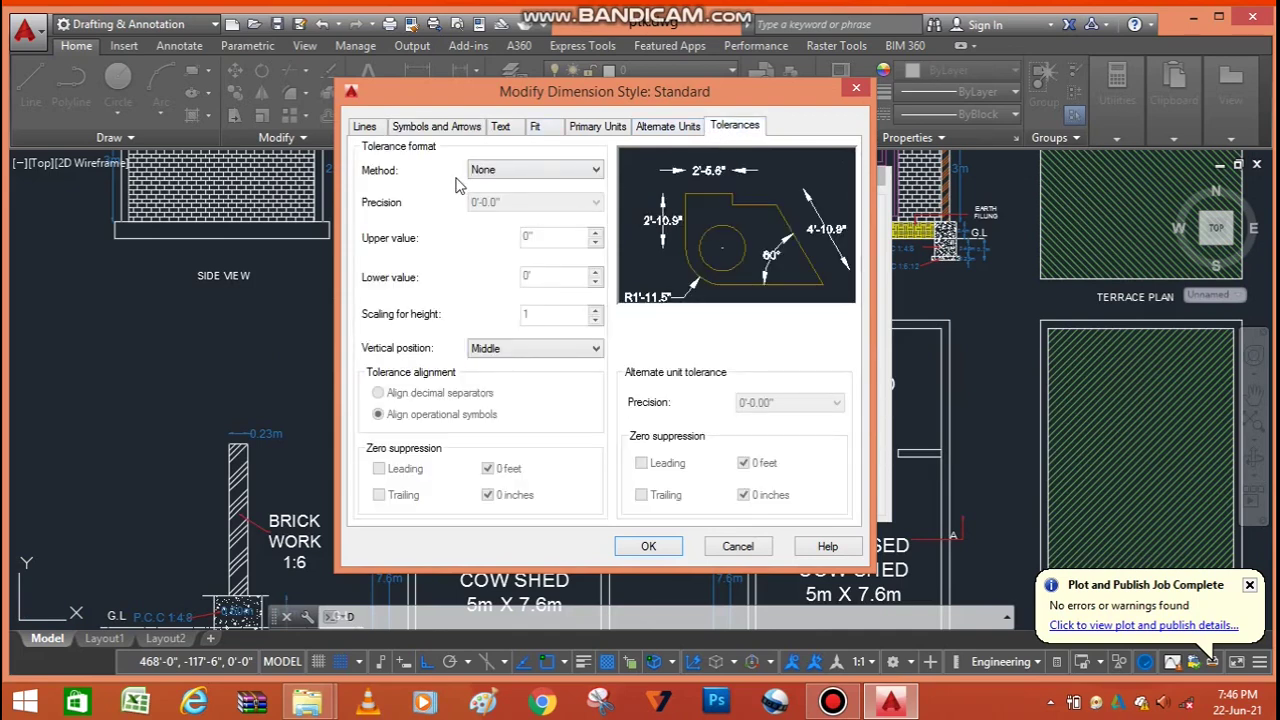
- Try Symmetrical tolerances with 0'-0.0" precision, then set the method back to None
click(541, 171)
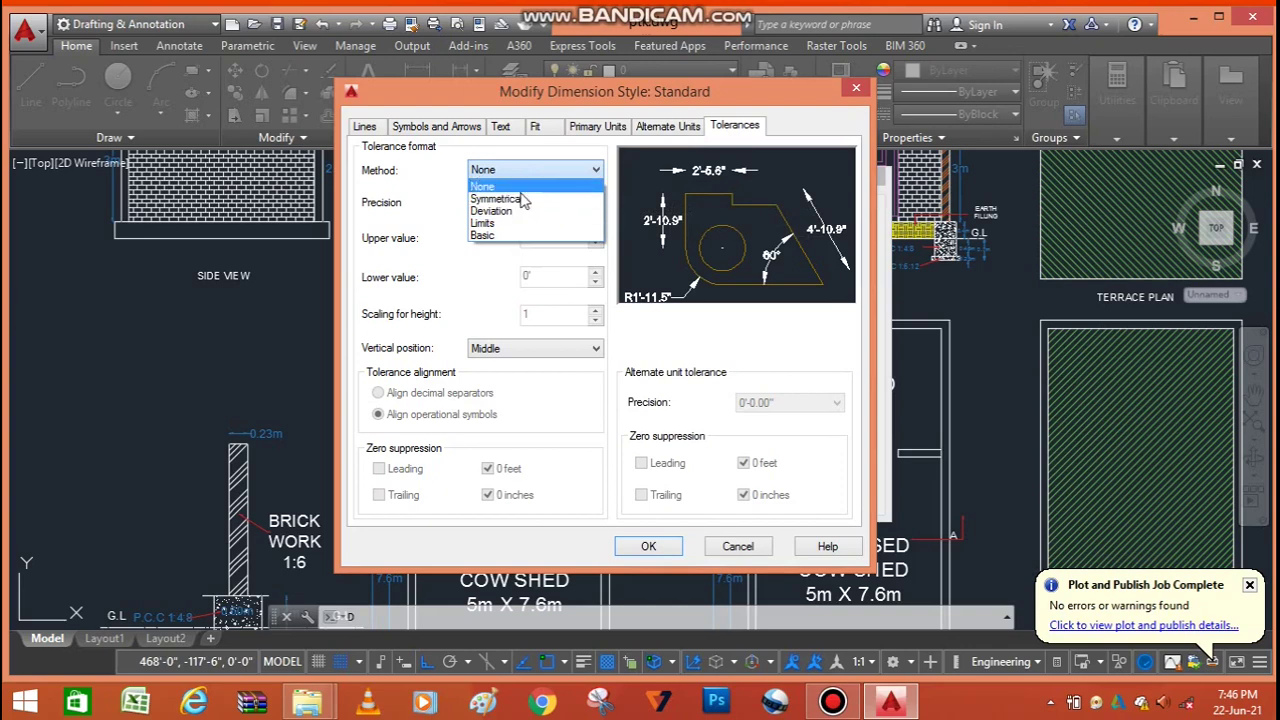
click(523, 199)
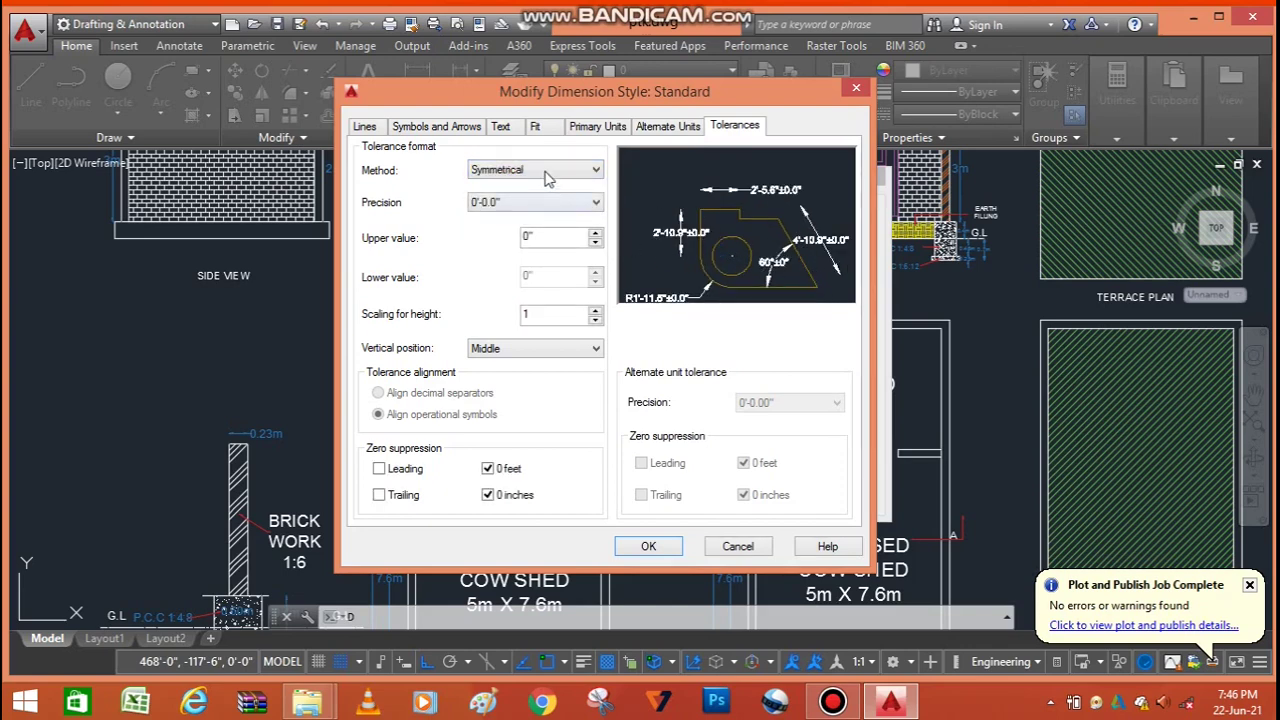
click(523, 203)
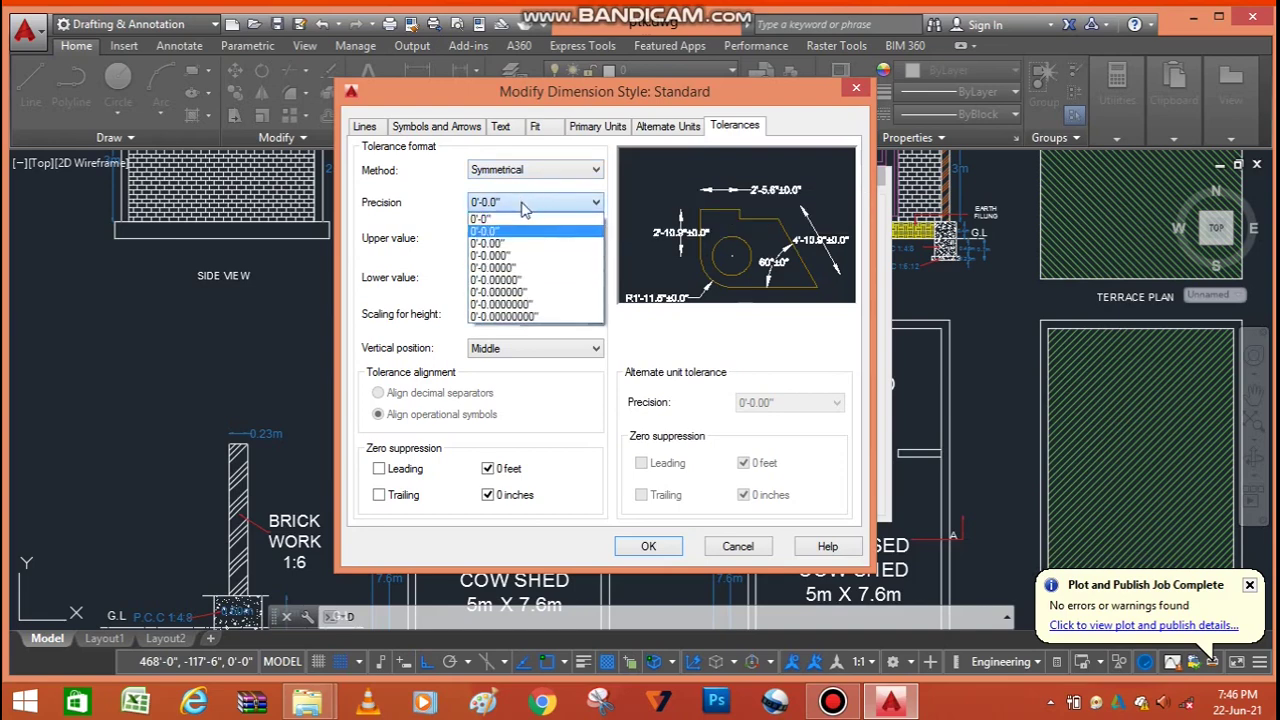
click(451, 203)
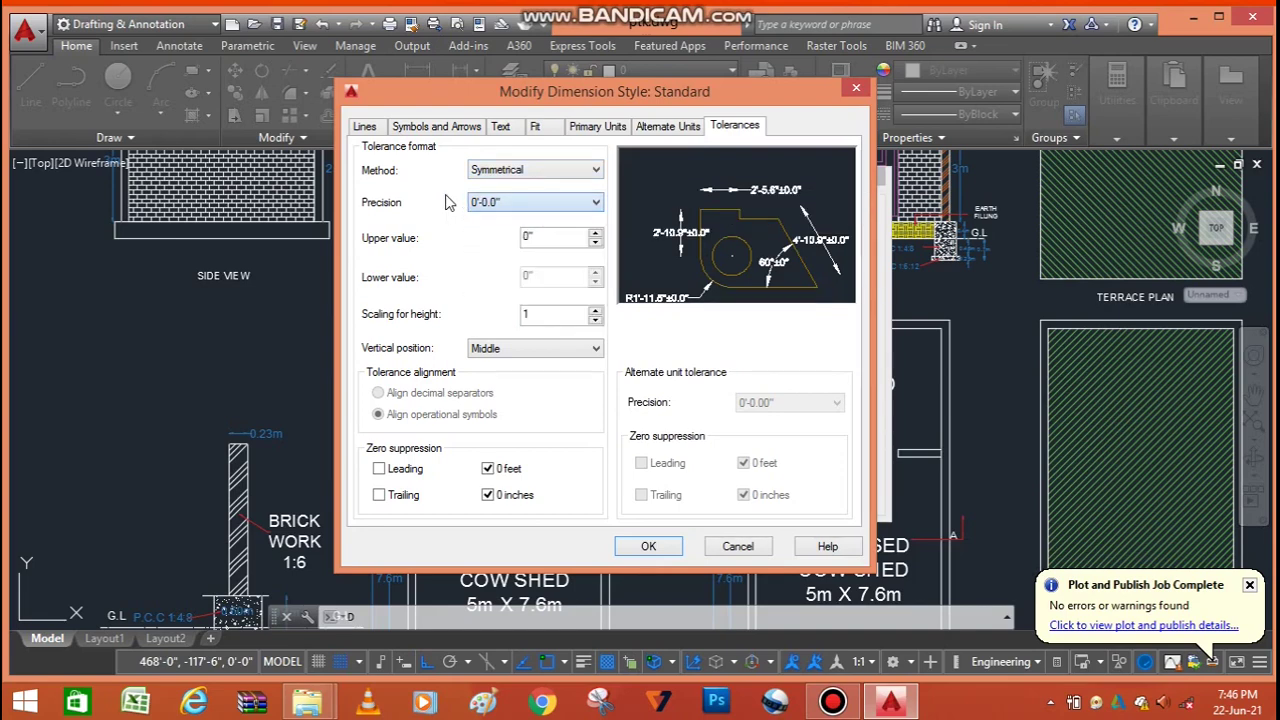
click(503, 173)
click(500, 198)
click(510, 172)
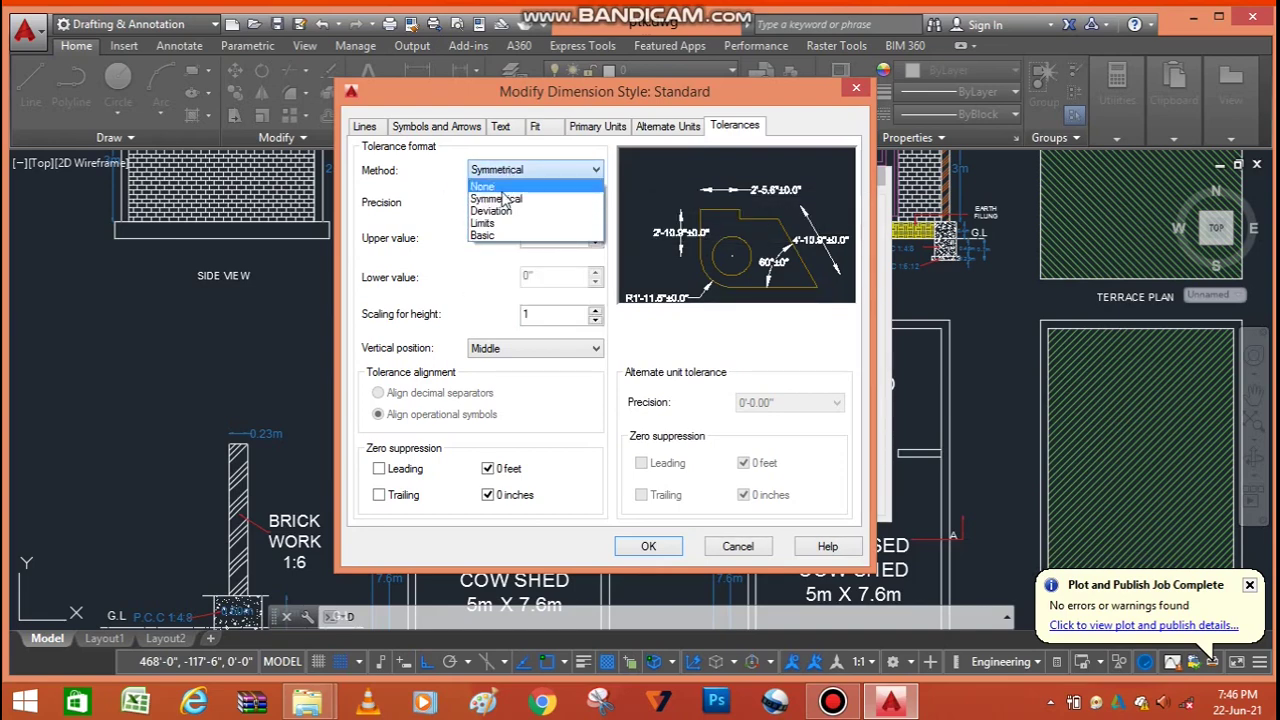
click(485, 187)
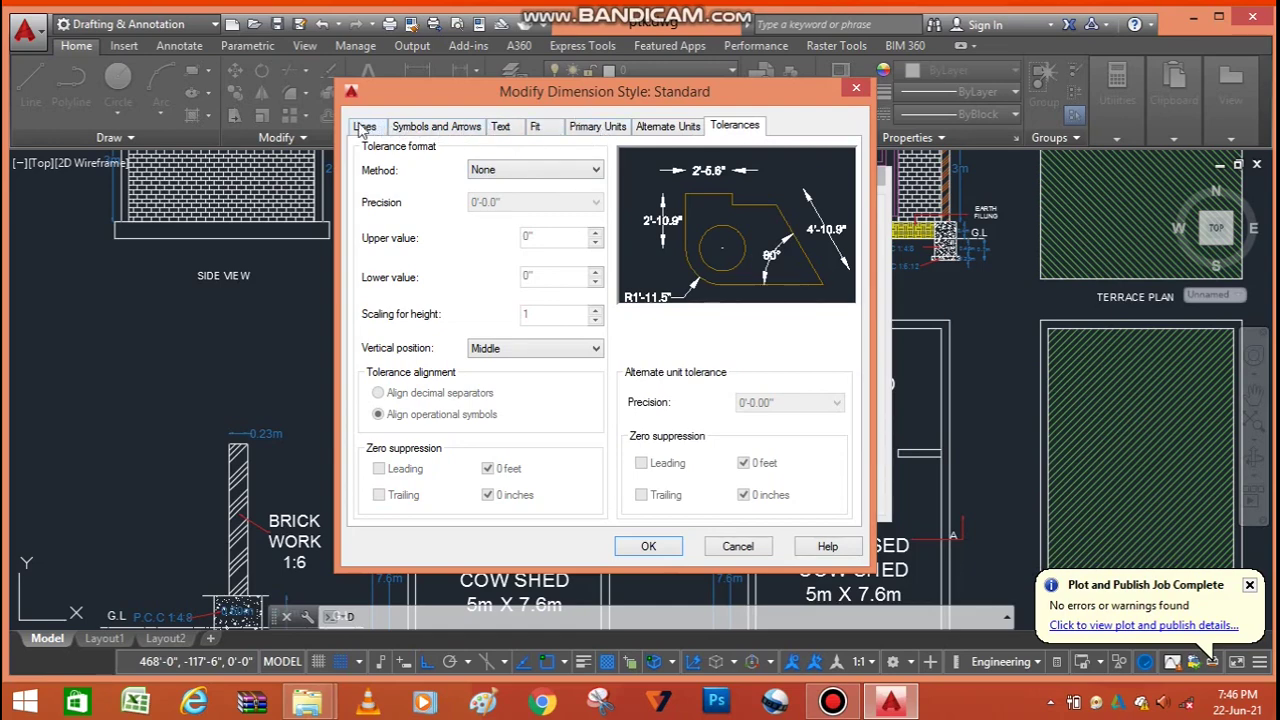
- Flip through the Lines, Symbols and Arrows, Text, Fit and Primary Units tabs to review settings
click(600, 126)
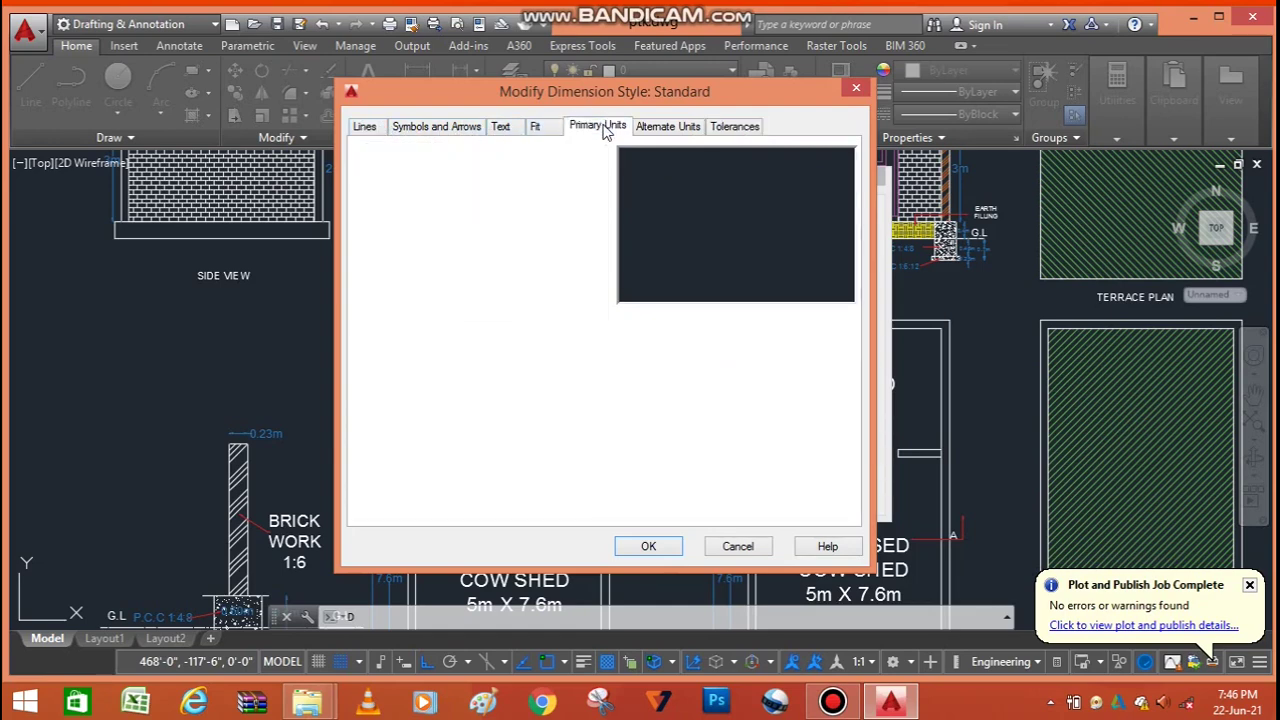
click(535, 126)
click(500, 126)
click(468, 130)
click(383, 128)
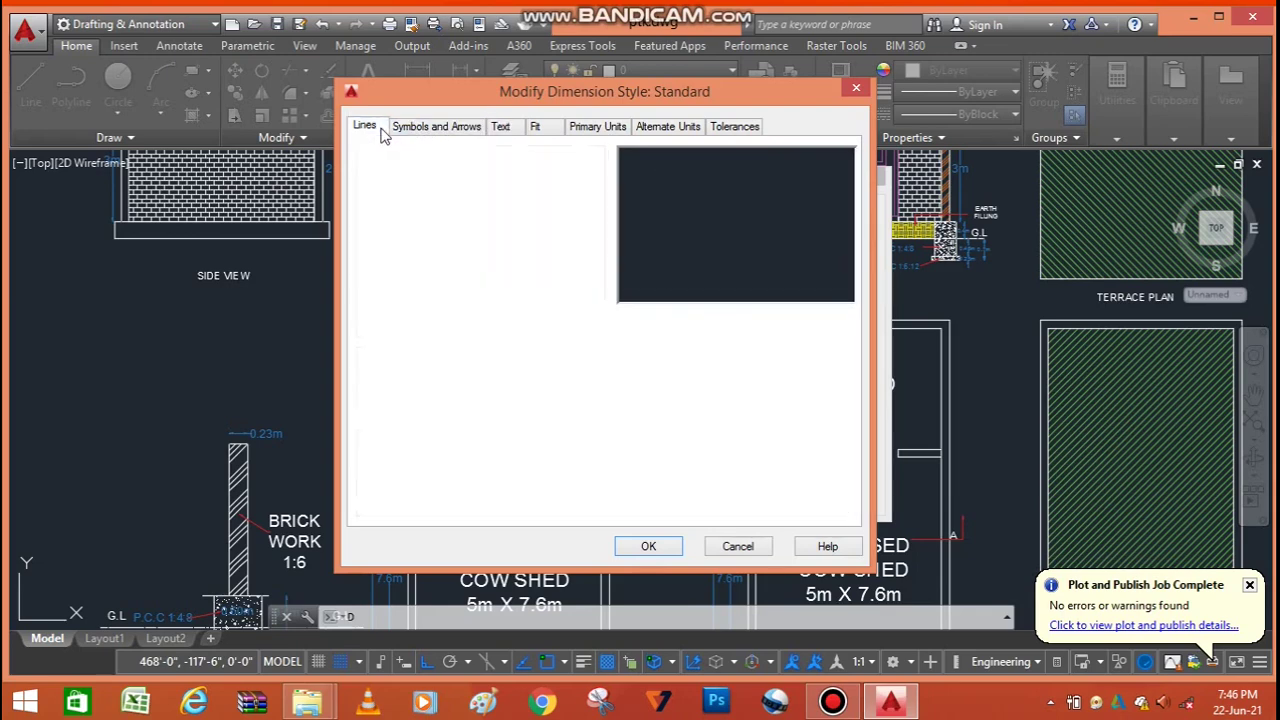
click(445, 128)
click(503, 128)
click(523, 130)
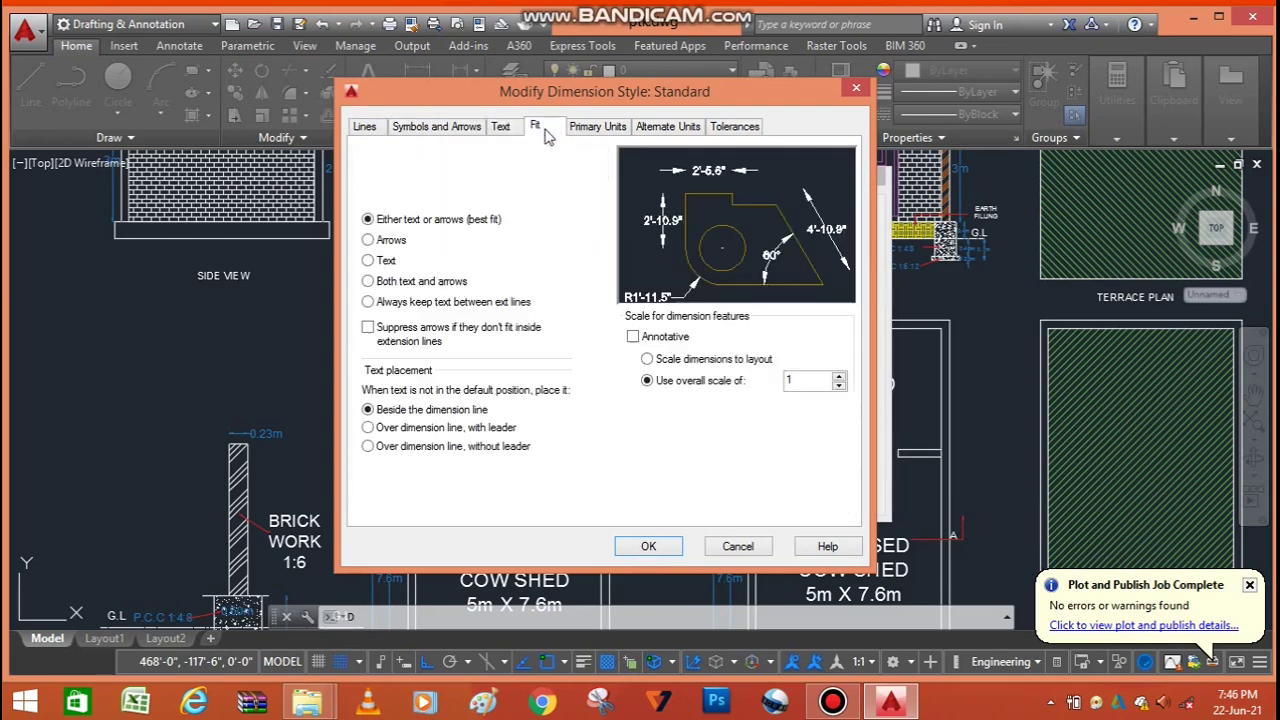
click(587, 128)
click(500, 127)
click(436, 127)
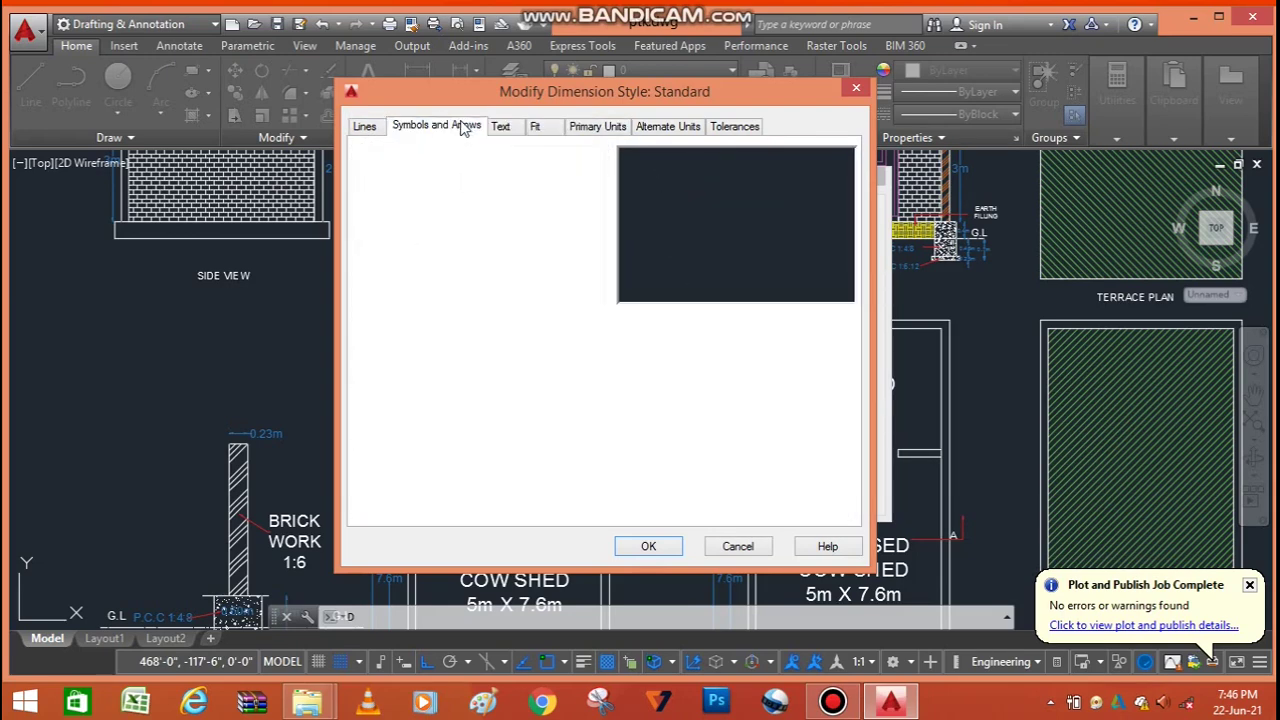
click(364, 127)
click(430, 128)
click(500, 128)
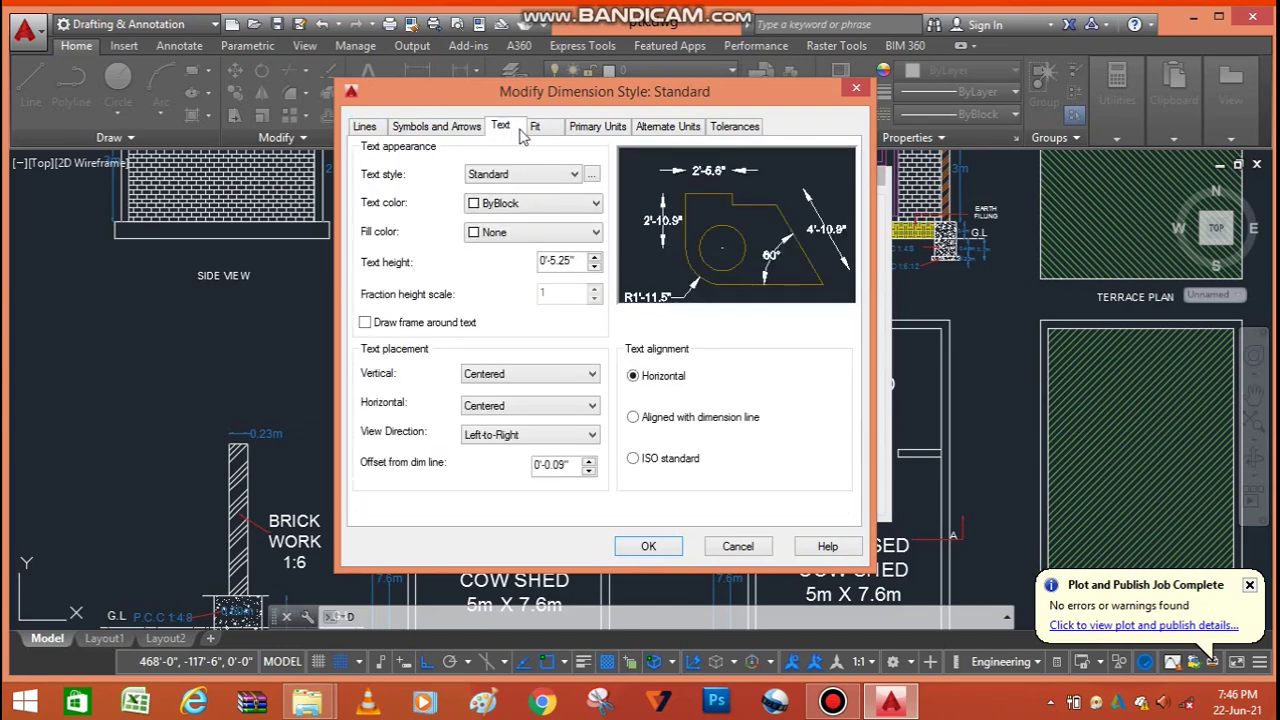
click(535, 128)
- Review Primary Units and Lines once more, then accept the Standard style changes and close the editor
click(594, 128)
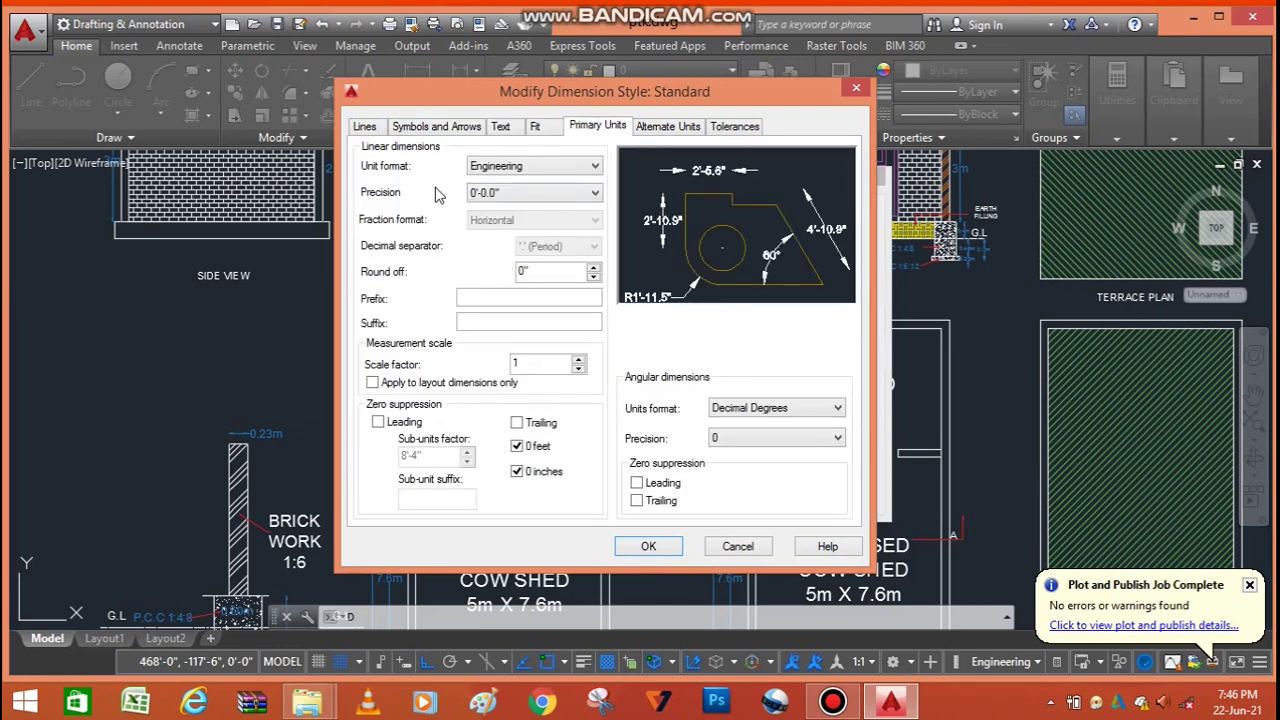
click(366, 128)
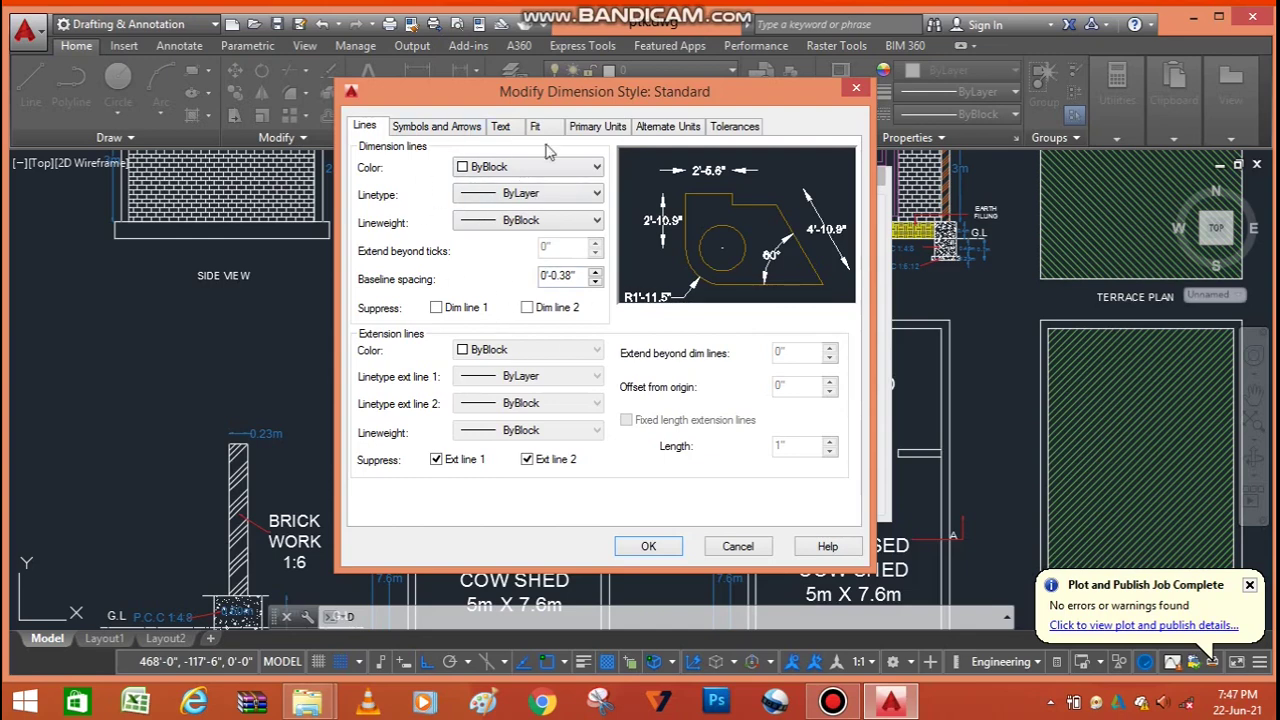
click(649, 551)
click(750, 545)
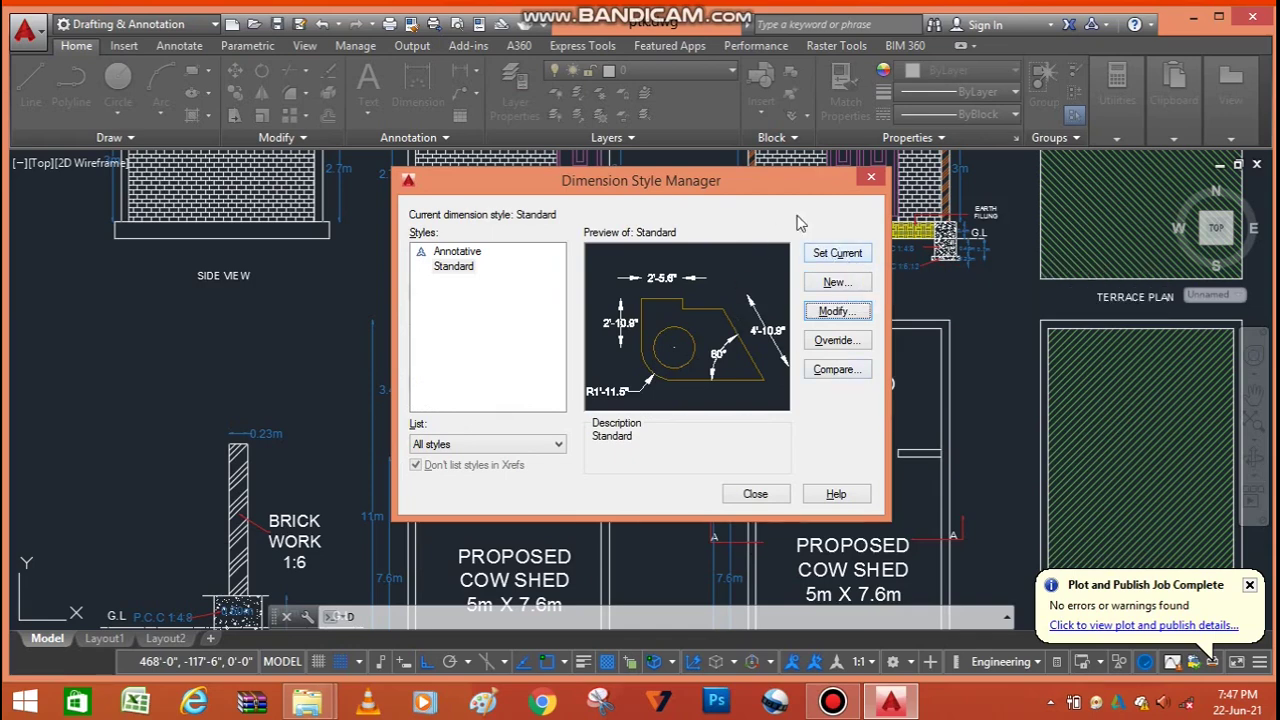
- Close the Dimension Style Manager and cancel the stray selection window
click(757, 497)
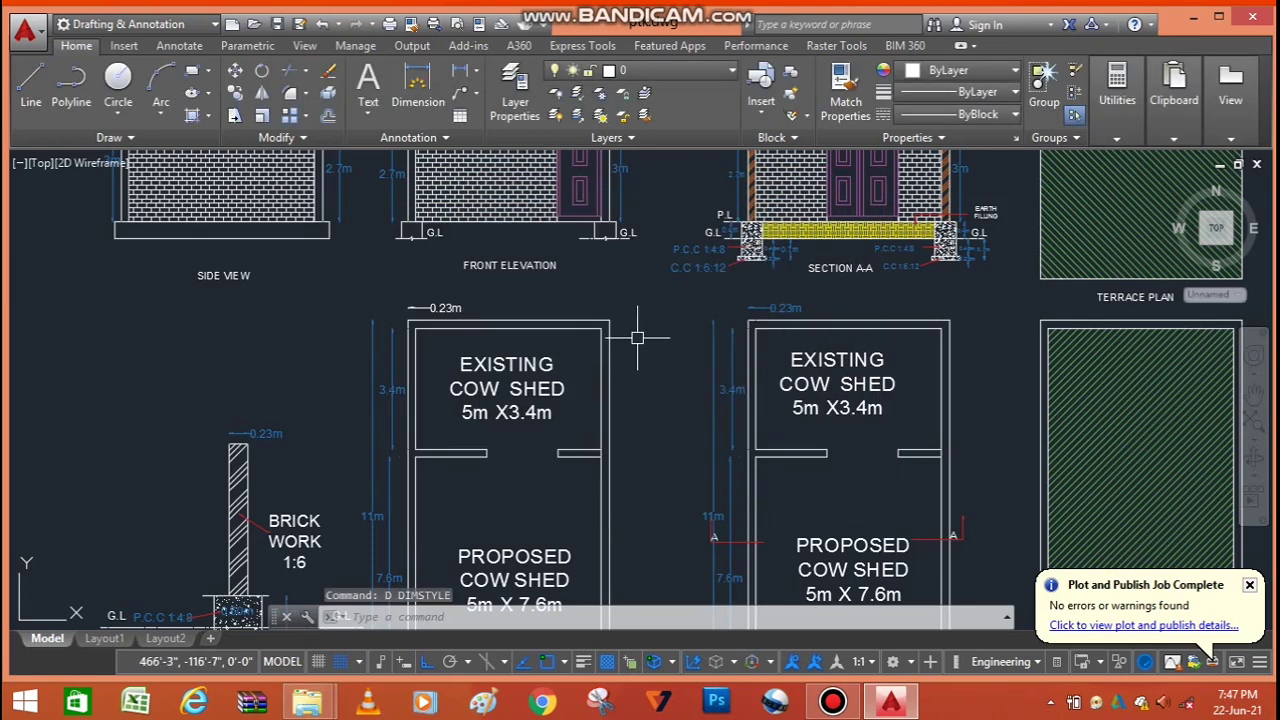
click(634, 337)
click(640, 325)
- Zoom in and out with the mouse wheel to review the whole cow-shed drawing
scroll(640, 325, down, 2)
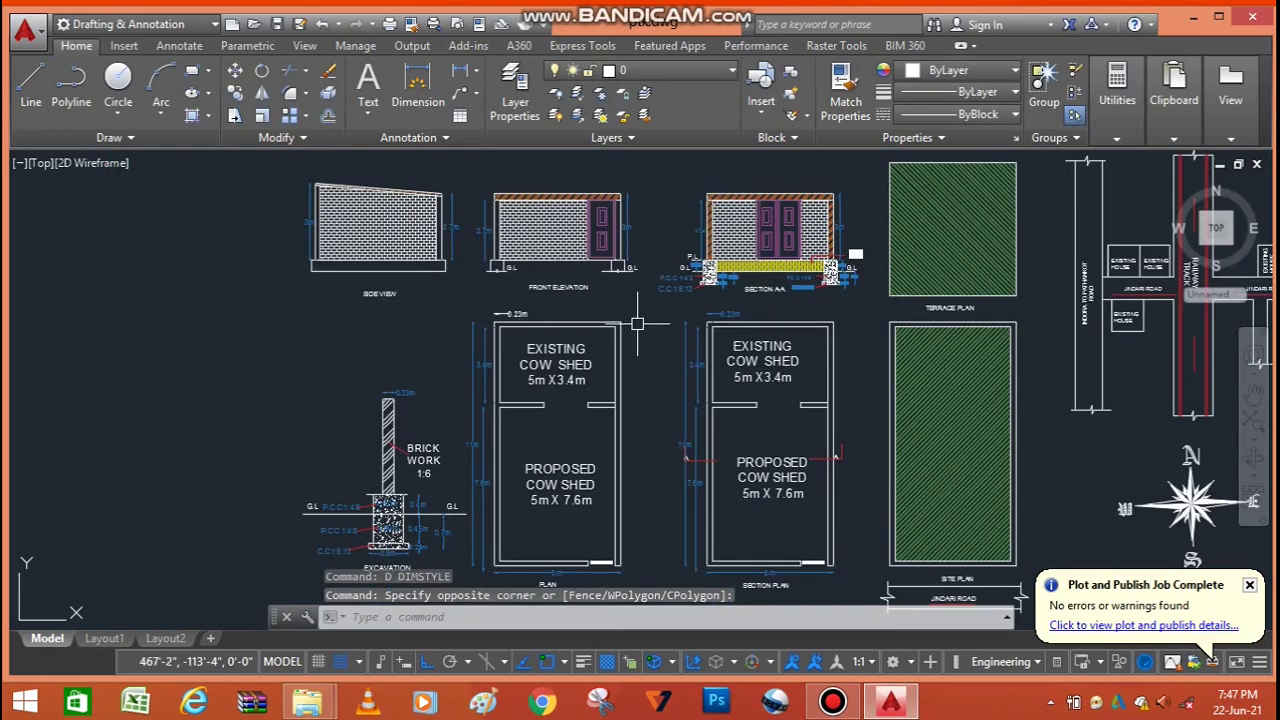
scroll(430, 268, down, 3)
scroll(585, 306, up, 3)
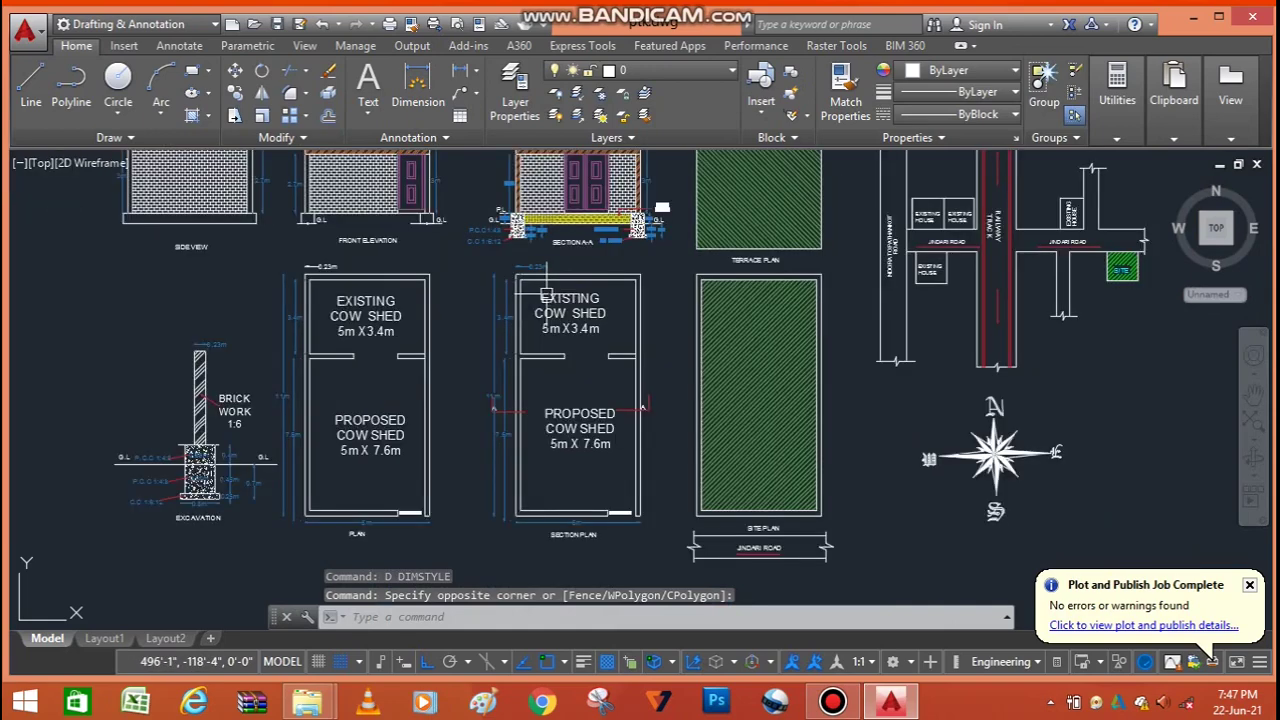
scroll(585, 306, down, 2)
scroll(516, 247, up, 4)
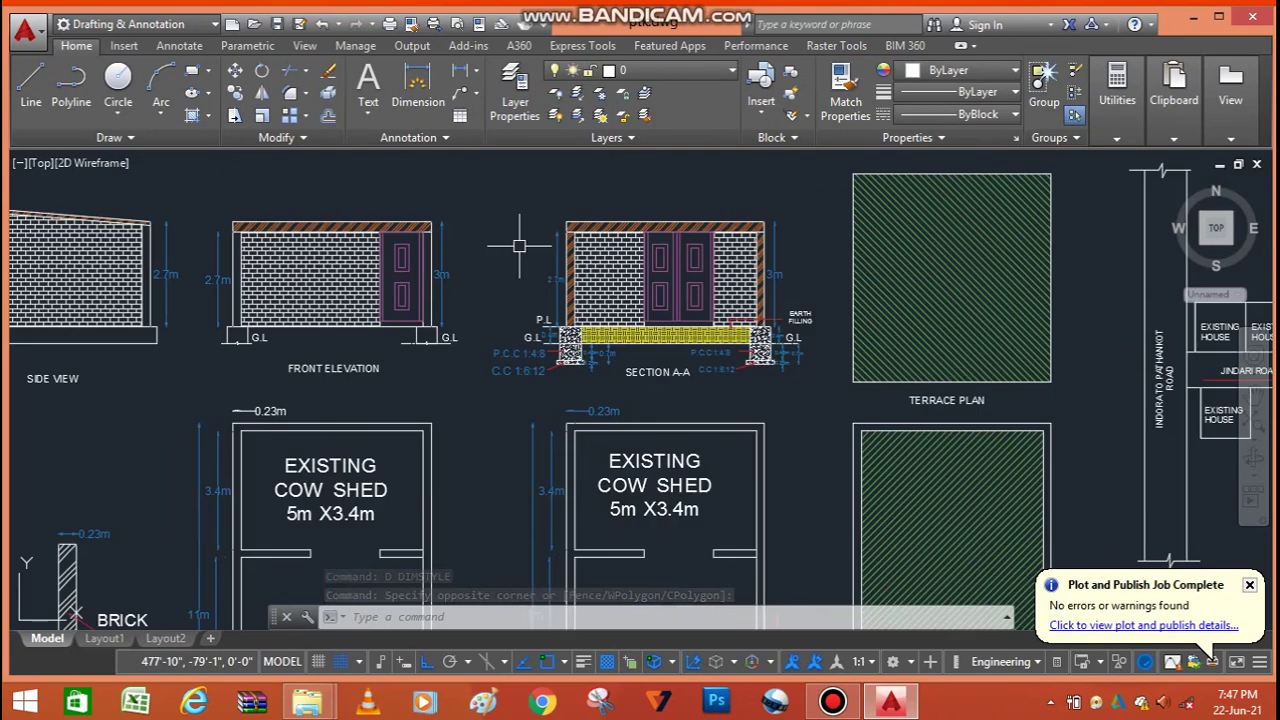
scroll(590, 228, down, 2)
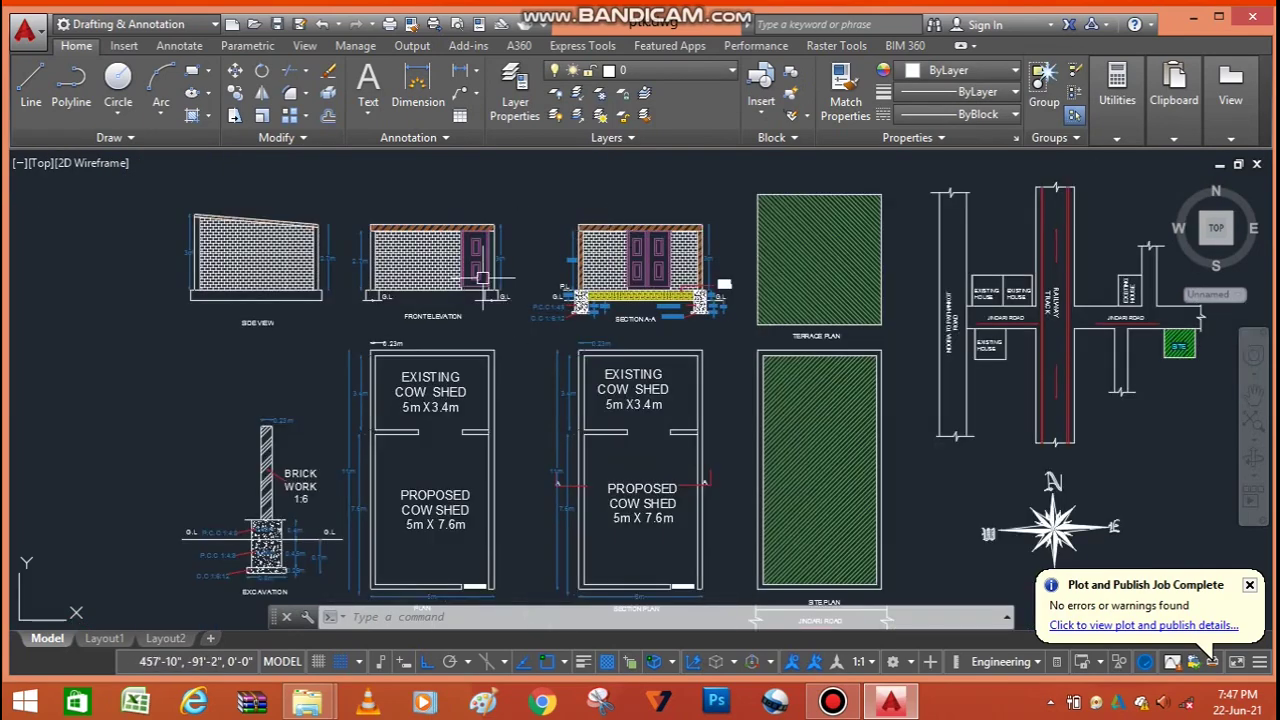
scroll(512, 218, down, 2)
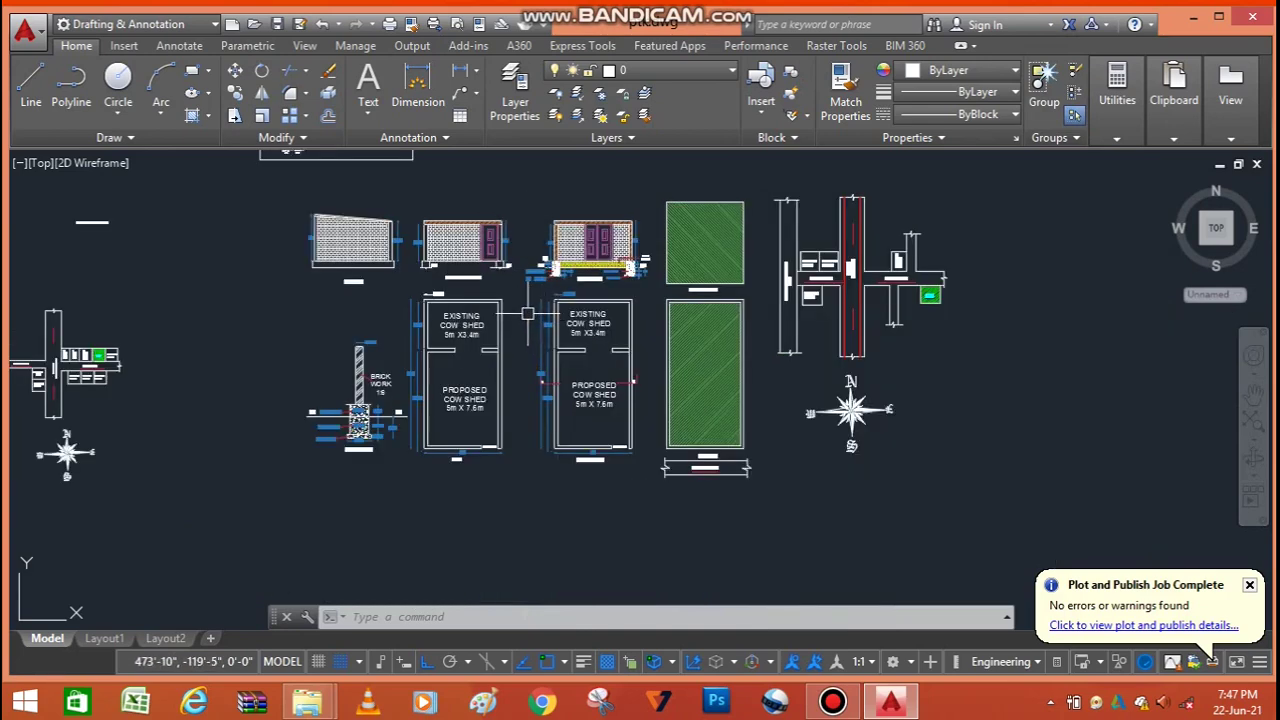
scroll(528, 306, up, 4)
scroll(522, 294, down, 2)
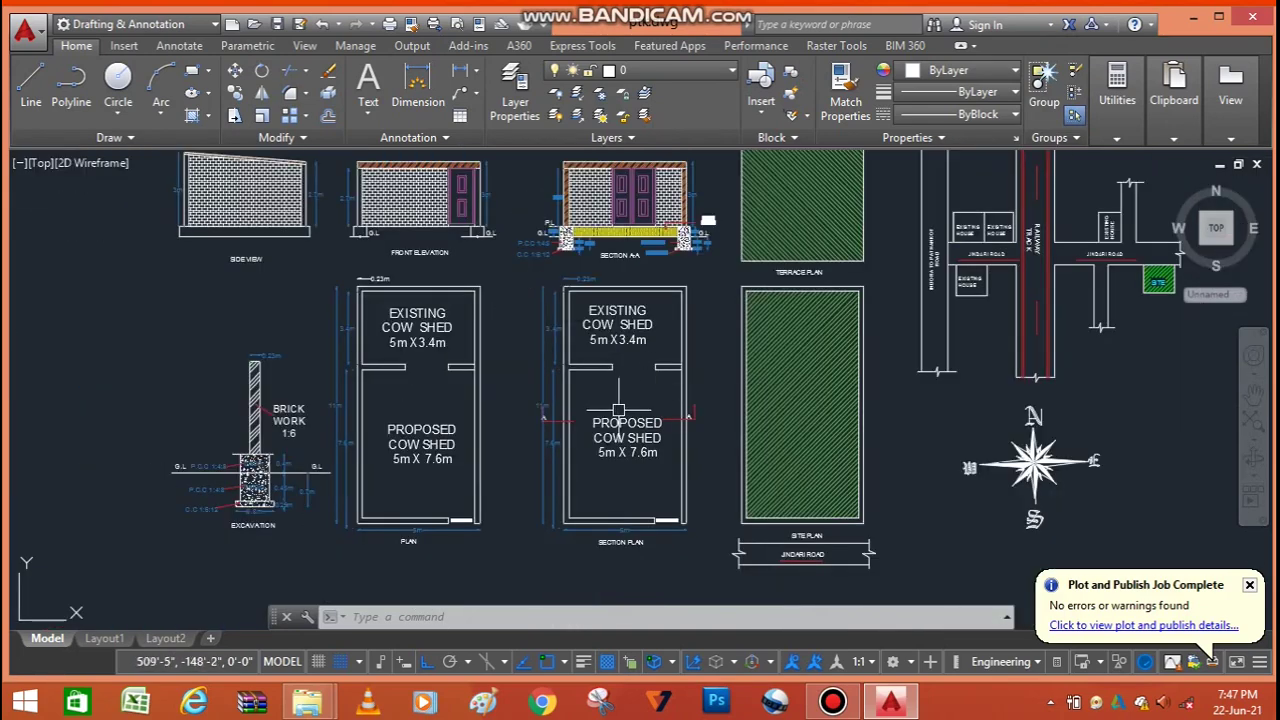